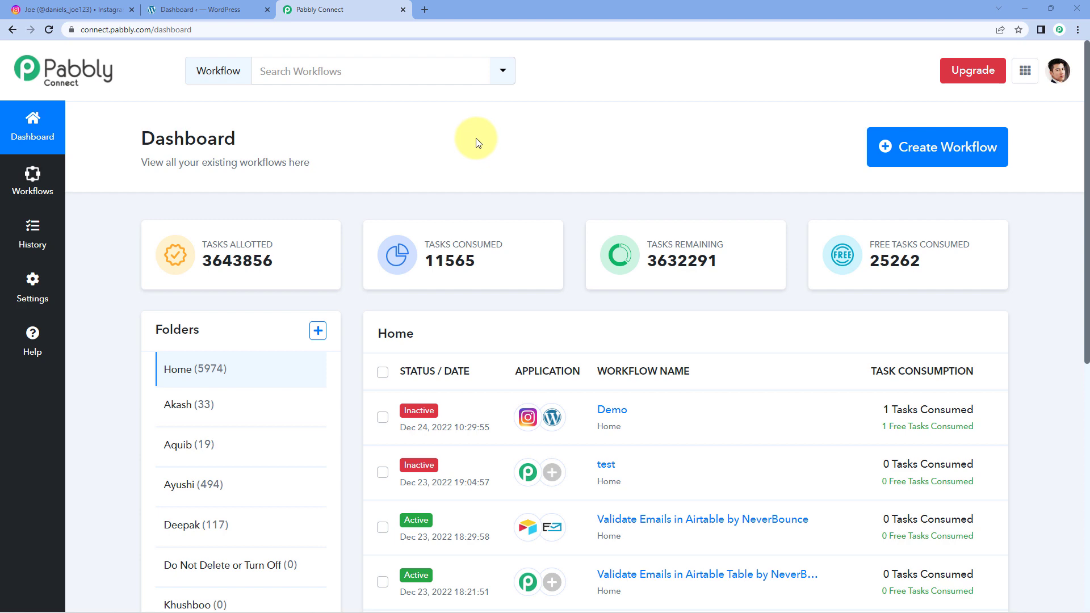
# Step: Create a new workflow named "Instagram to WordPress"
pyautogui.click(937, 147)
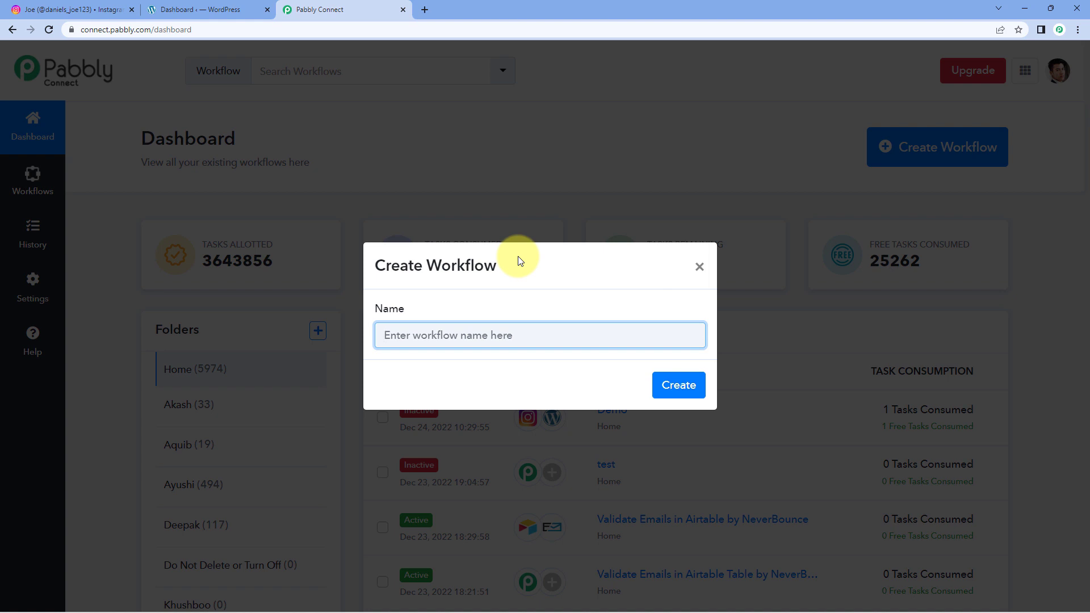
pyautogui.write('Instagr')
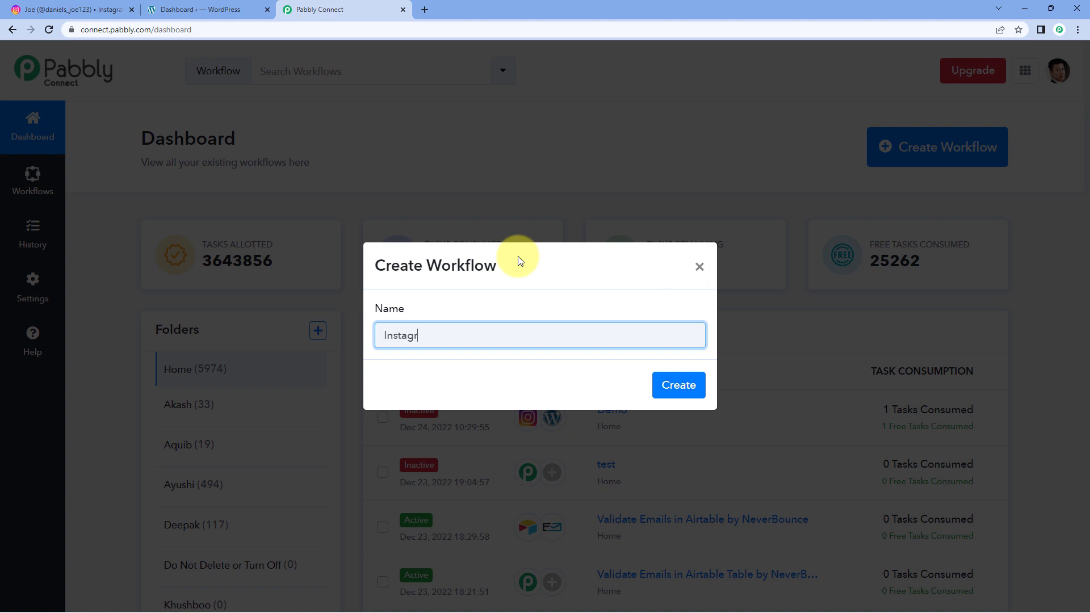
pyautogui.write('am to WordPress')
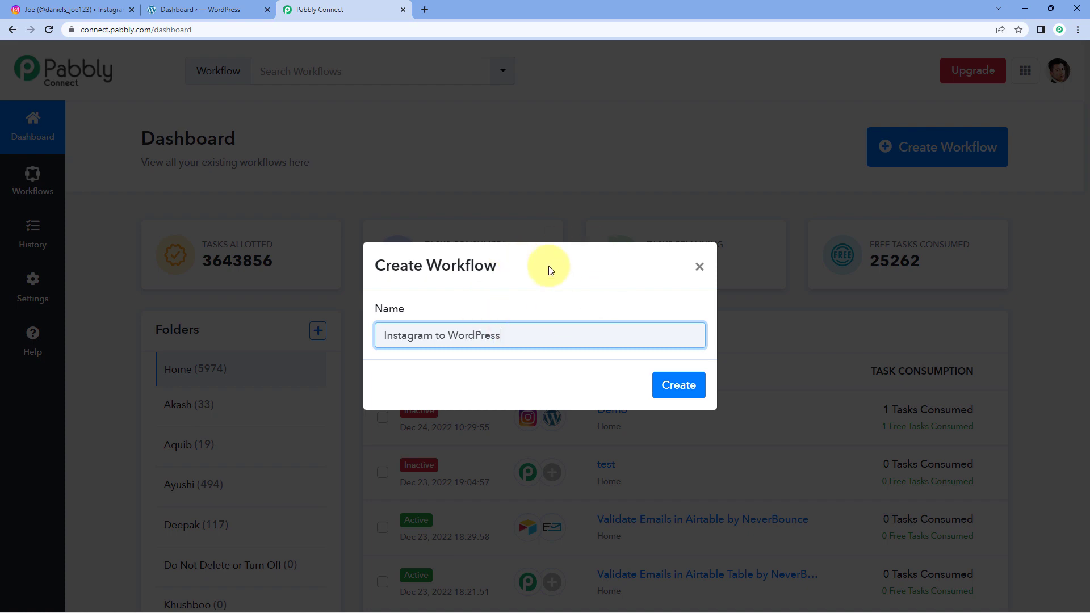
pyautogui.click(681, 388)
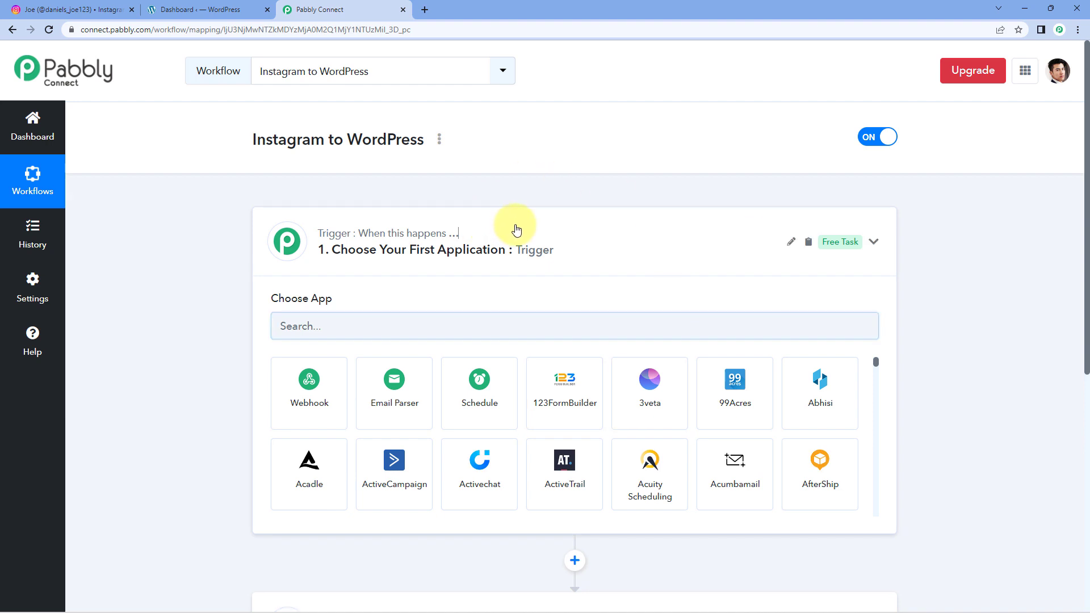
# Step: Examine the workflow's trigger and action sections, and check the Instagram profile and WordPress dashboard it connects
pyautogui.click(516, 230)
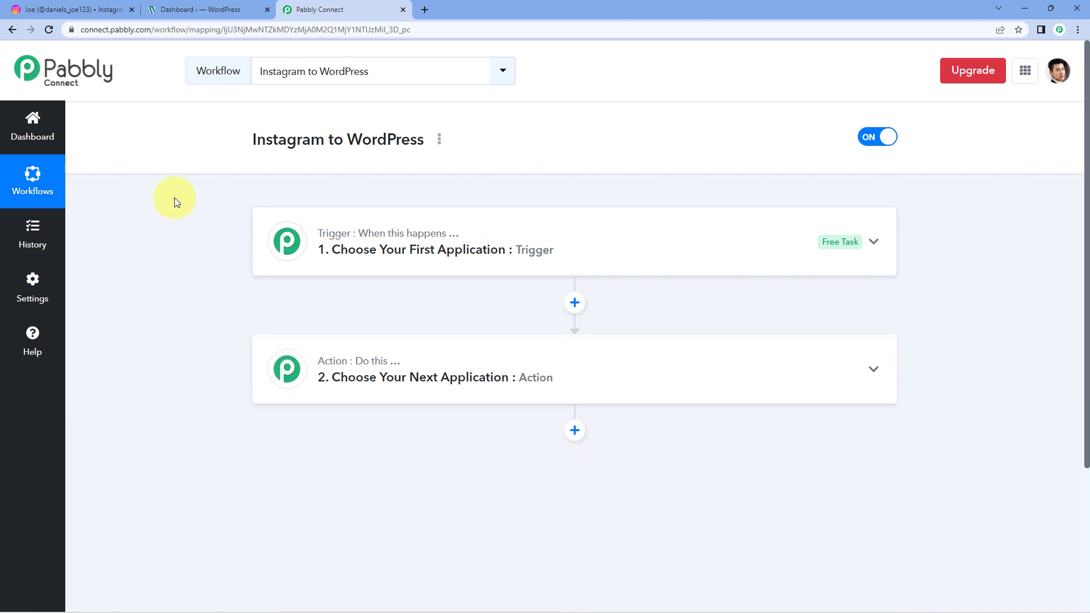
pyautogui.scroll(-1, 180, 196)
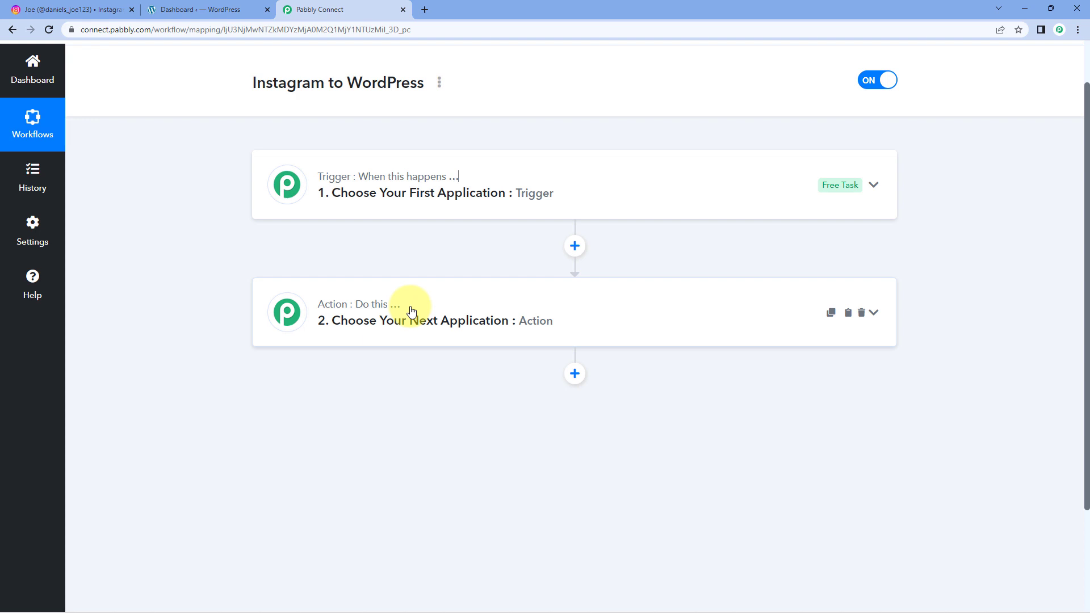
pyautogui.click(477, 171)
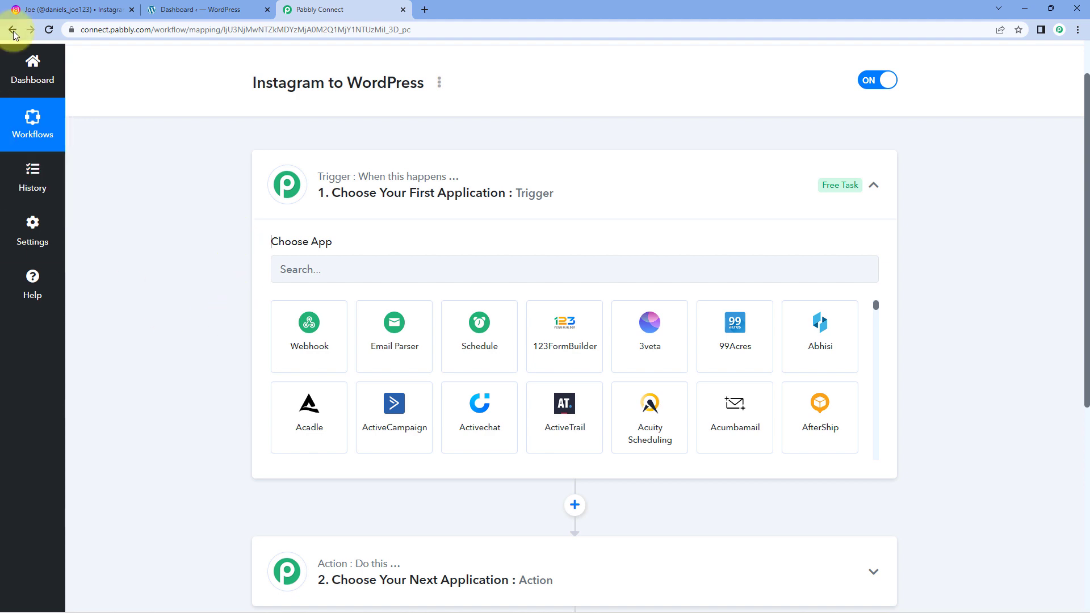
pyautogui.click(68, 10)
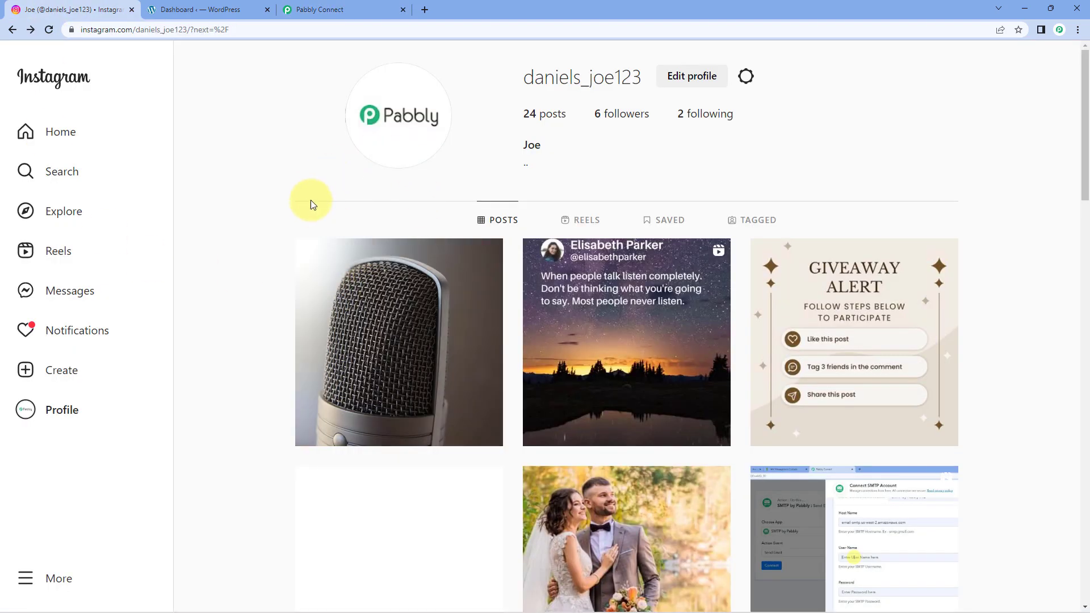
pyautogui.click(370, 8)
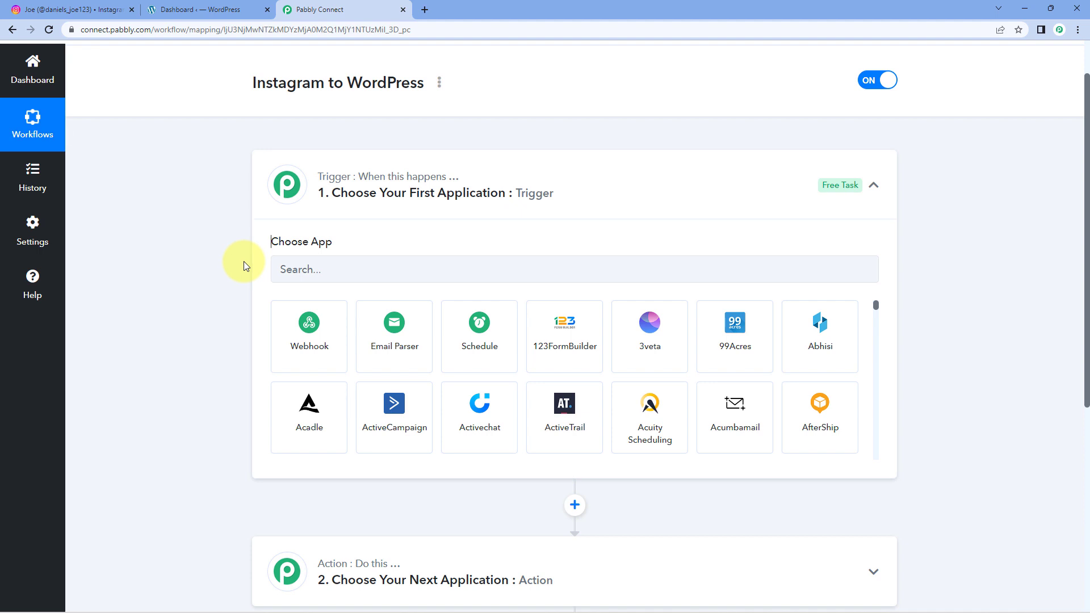
pyautogui.scroll(-1, 243, 261)
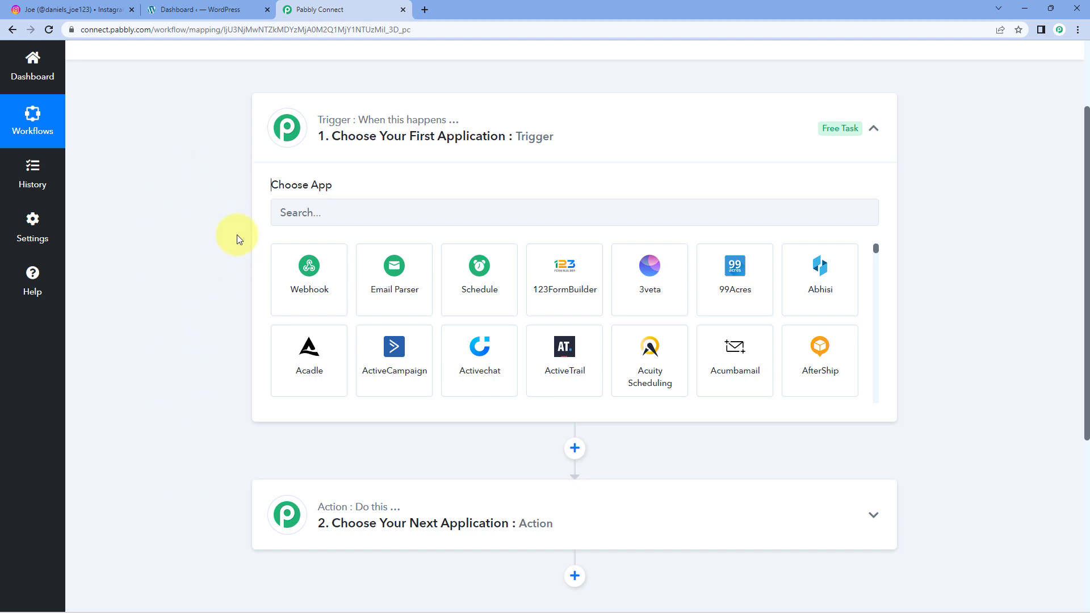
pyautogui.click(88, 10)
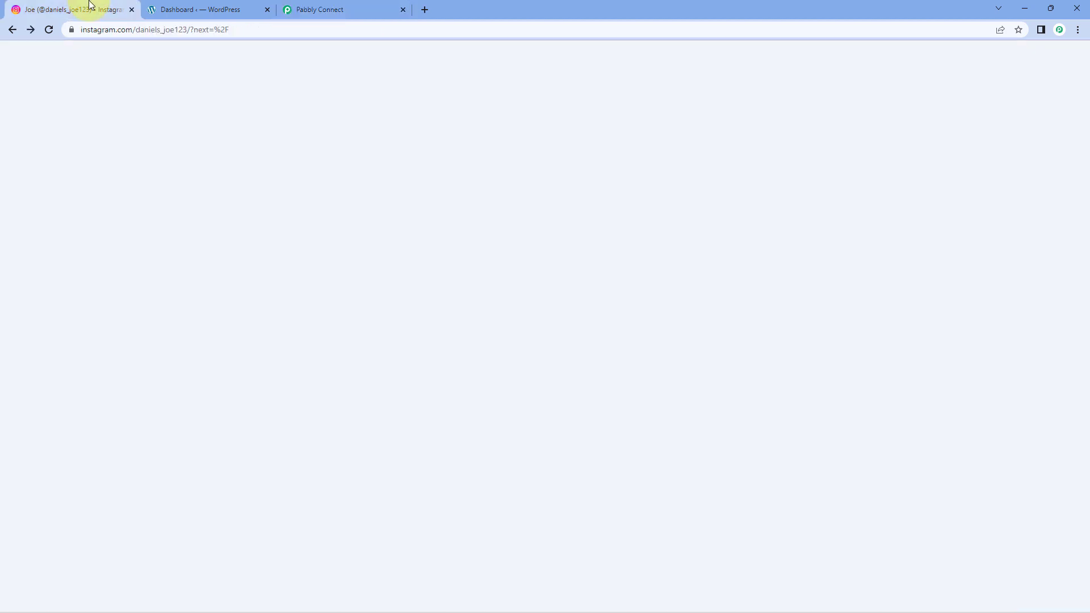
pyautogui.click(215, 6)
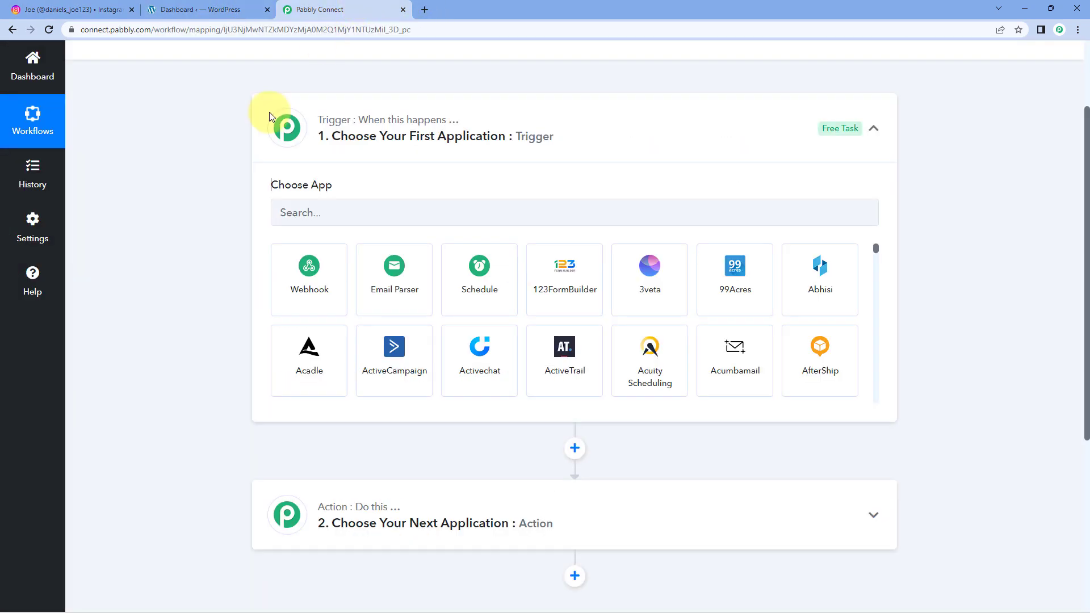
pyautogui.click(360, 5)
# Step: Set the trigger app to Instagram for Business with the event New Media Posted in My Account
pyautogui.click(328, 212)
pyautogui.write('Insta')
pyautogui.click(386, 270)
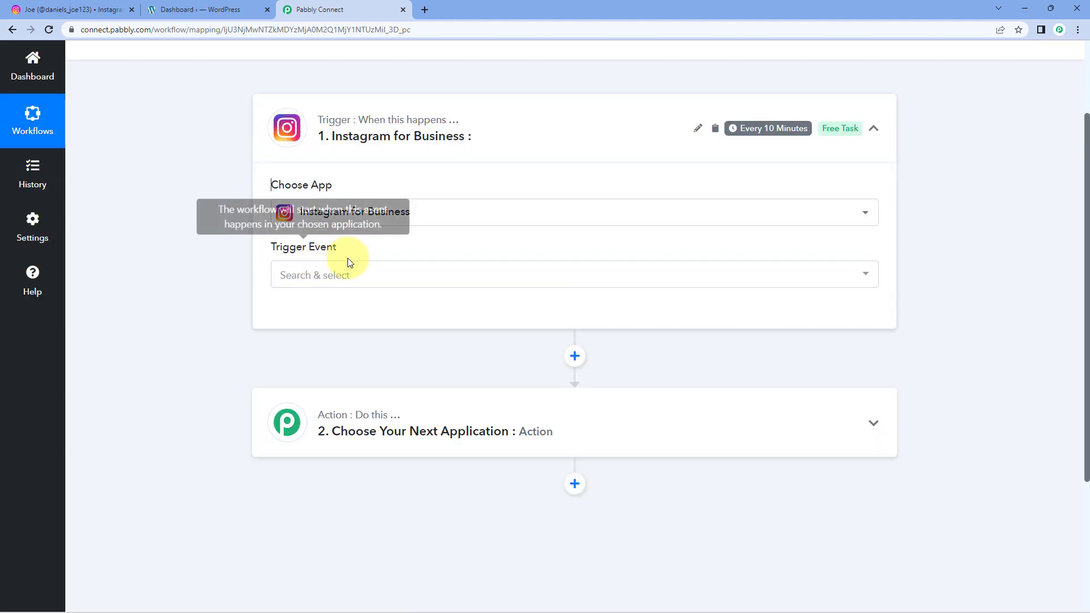
pyautogui.click(377, 276)
pyautogui.scroll(-1, 241, 292)
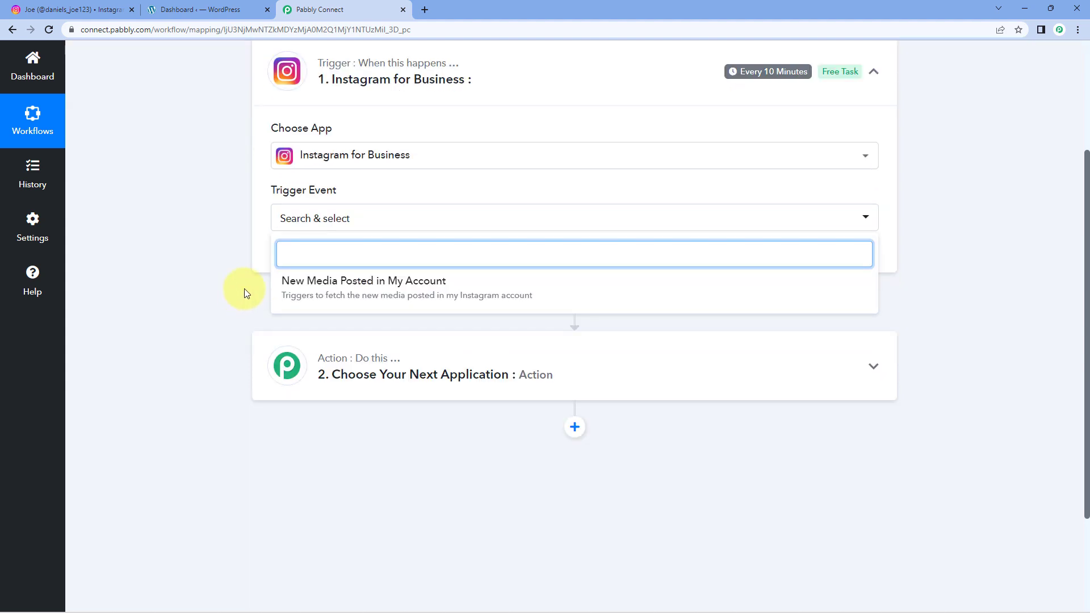
pyautogui.click(318, 284)
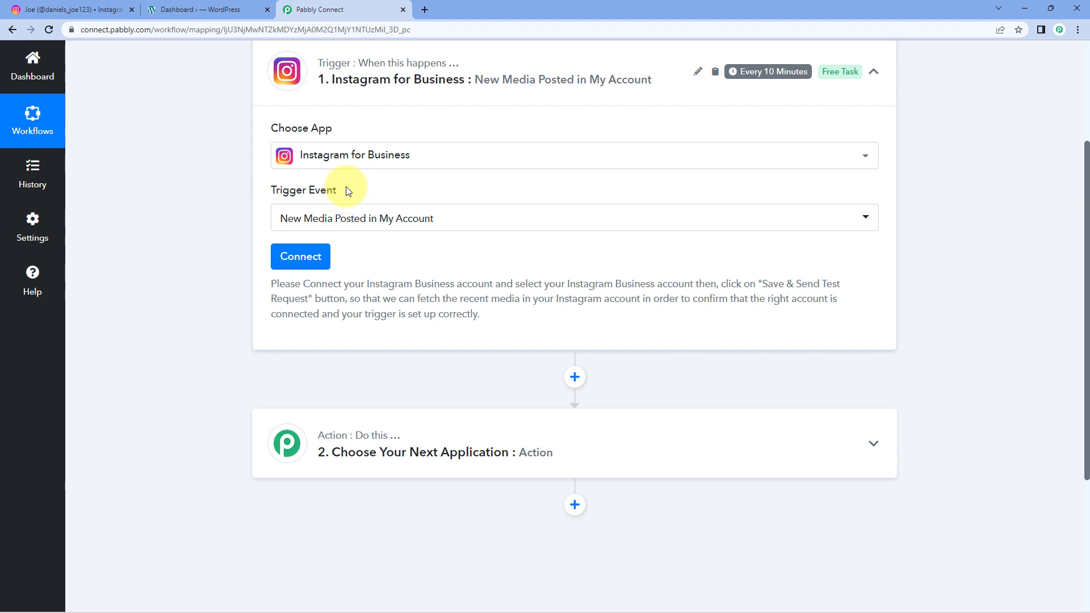
# Step: Connect the trigger to Instagram for Business through a new connection
pyautogui.click(324, 260)
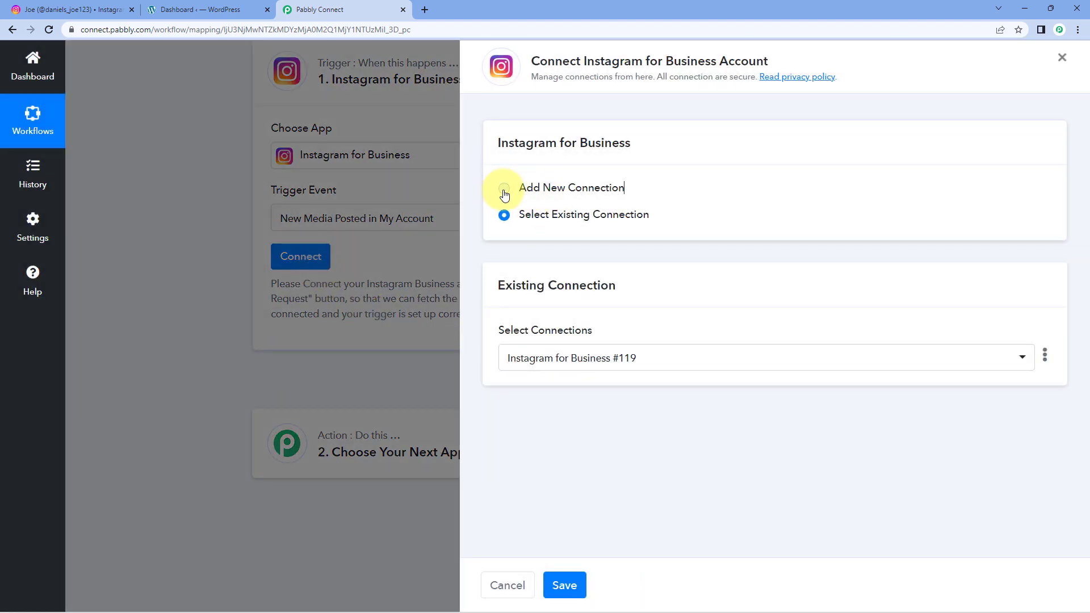
pyautogui.click(504, 189)
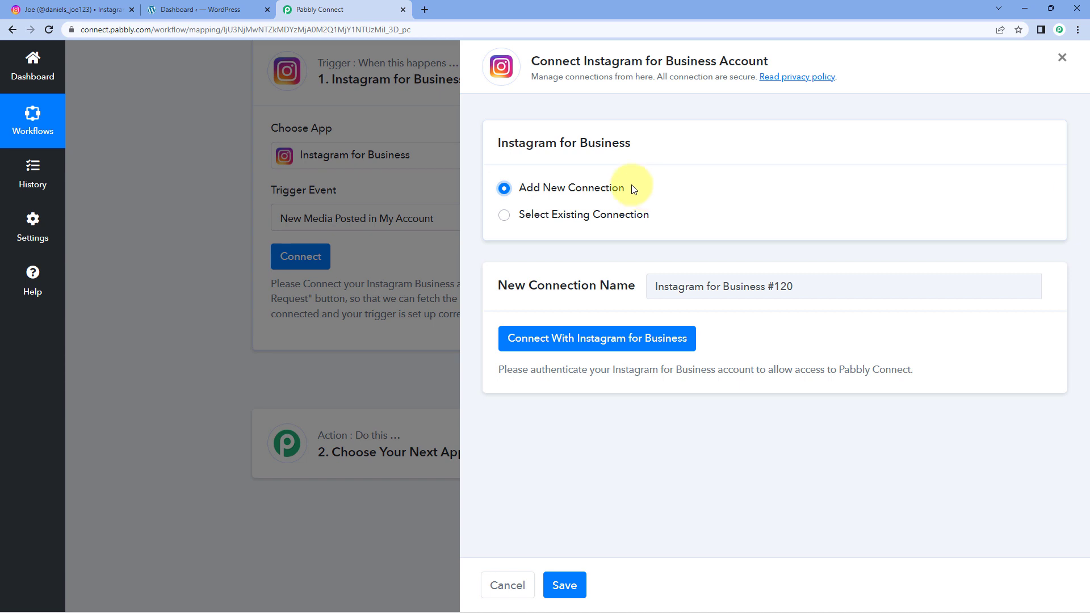
pyautogui.click(601, 342)
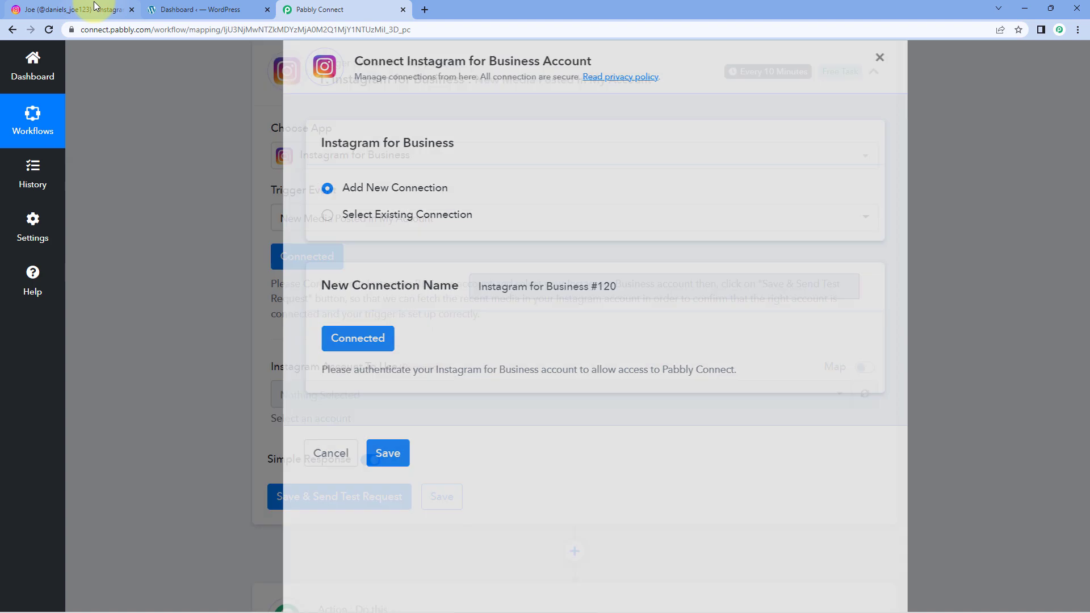
pyautogui.click(94, 8)
pyautogui.click(341, 10)
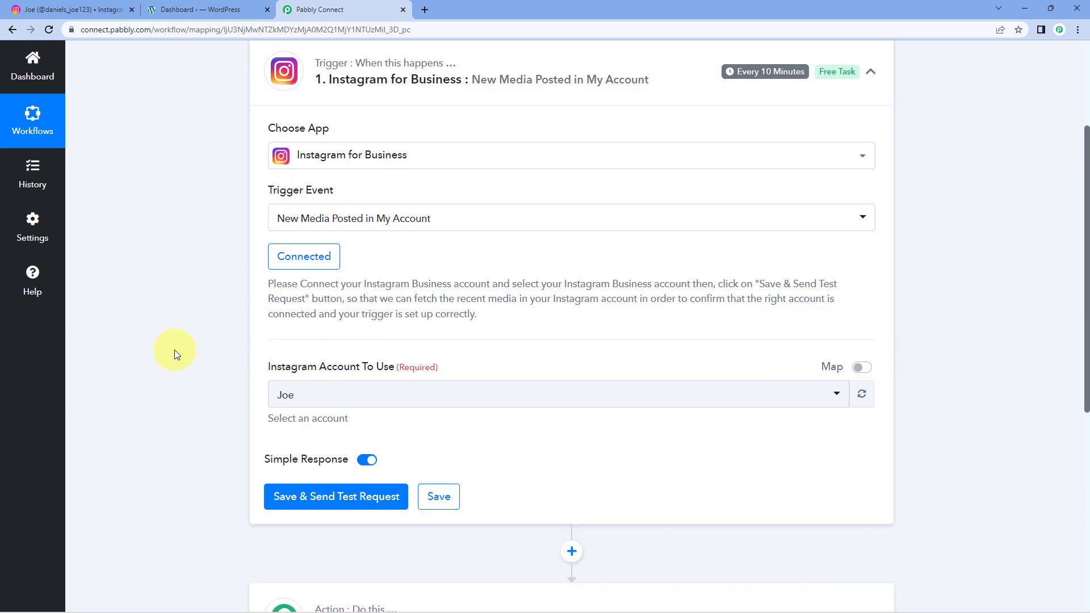
# Step: Select the Instagram account to use for the trigger, checking it against the open Instagram profile
pyautogui.scroll(-1, 258, 329)
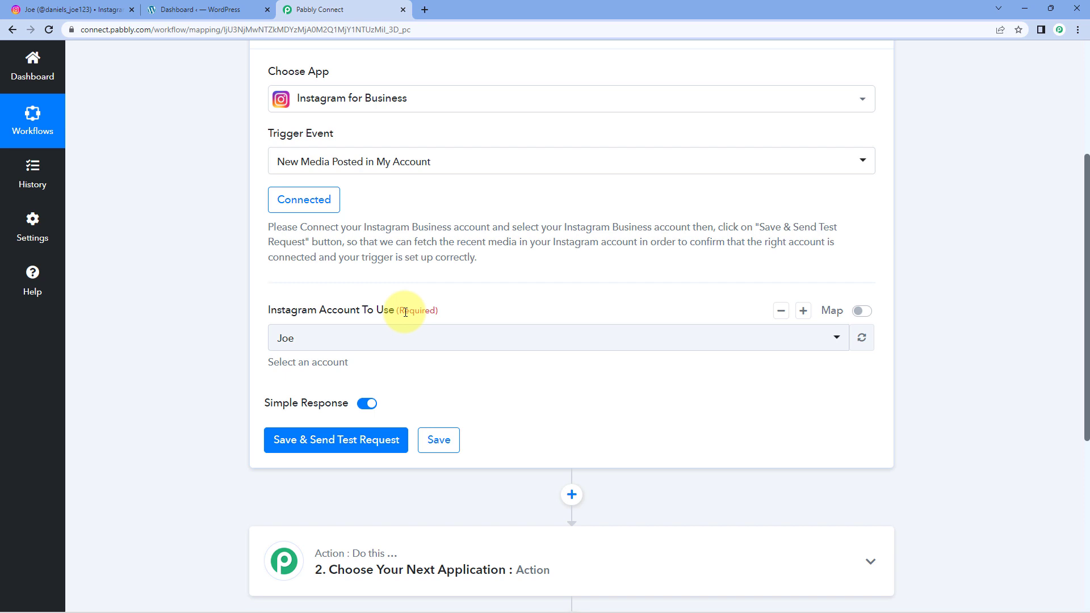
pyautogui.click(401, 340)
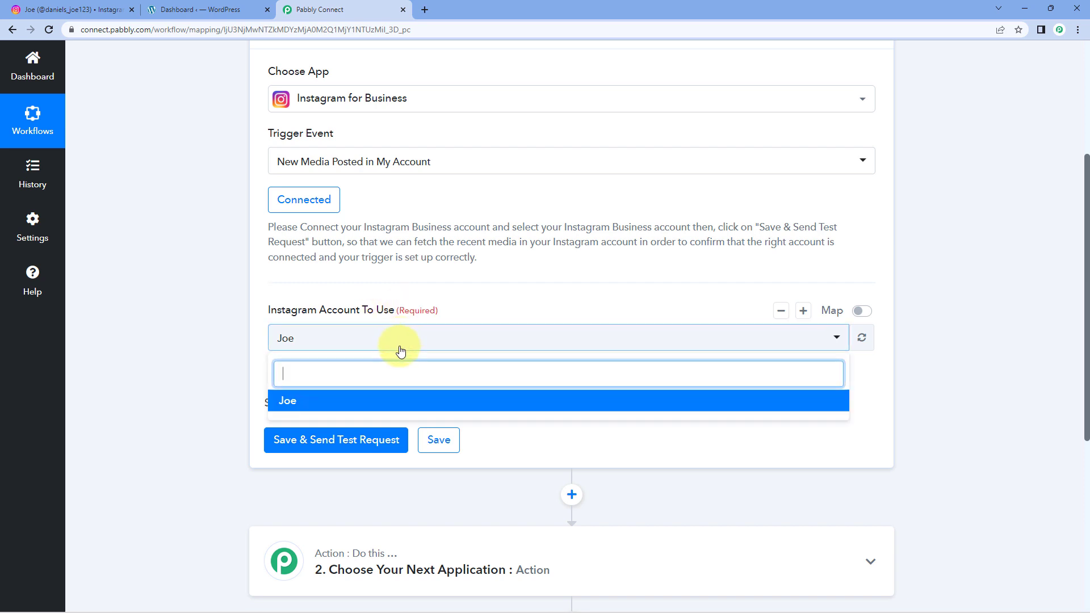
pyautogui.click(102, 10)
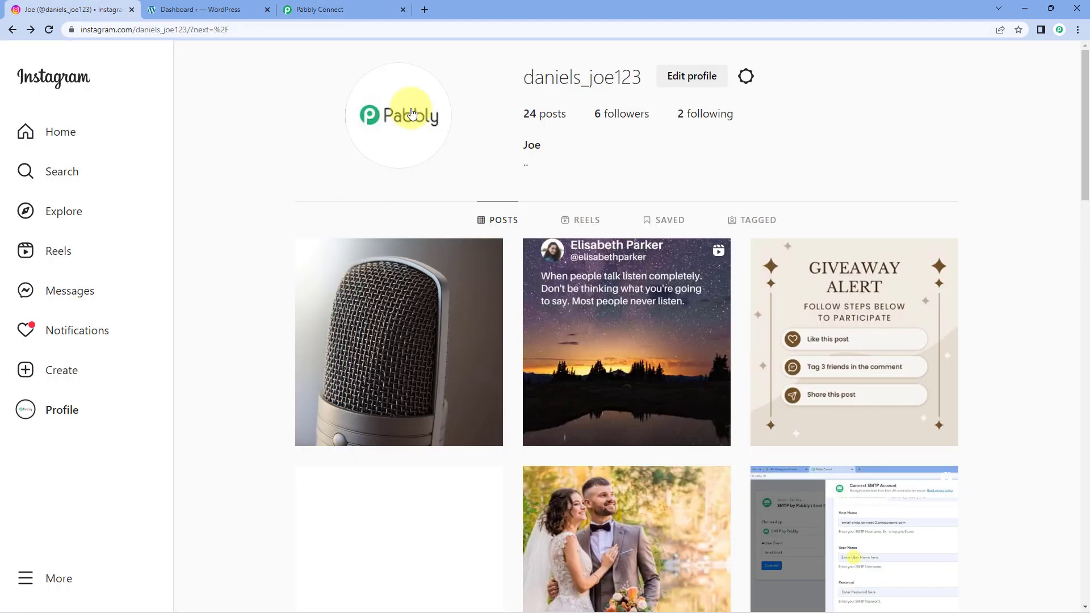
pyautogui.click(364, 9)
pyautogui.click(312, 402)
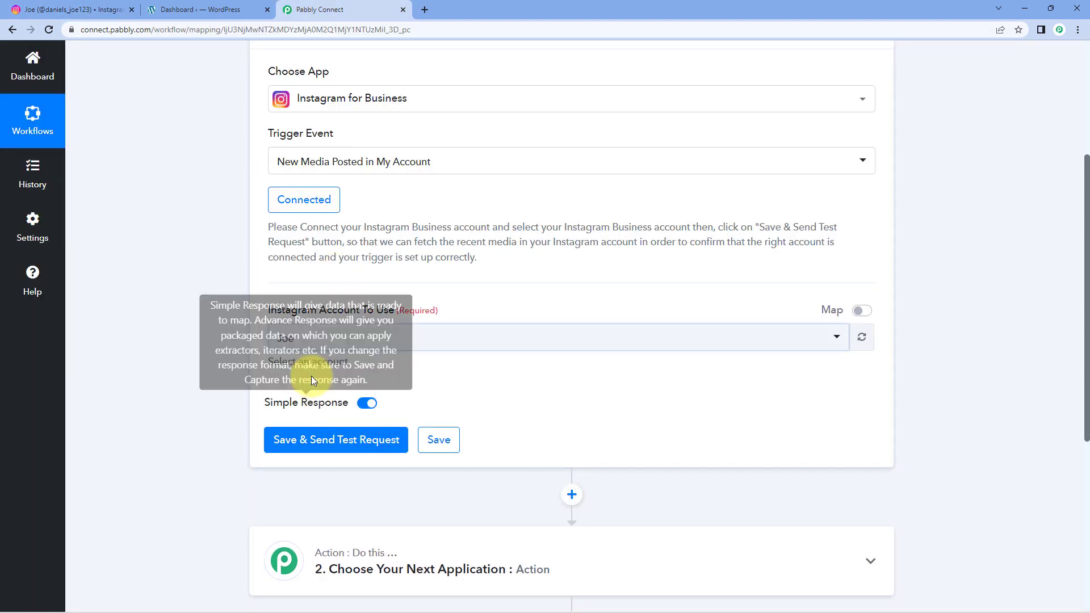
# Step: Check the newest microphone post on Instagram, and save the trigger with a test request
pyautogui.scroll(-1, 248, 363)
pyautogui.scroll(-1, 247, 361)
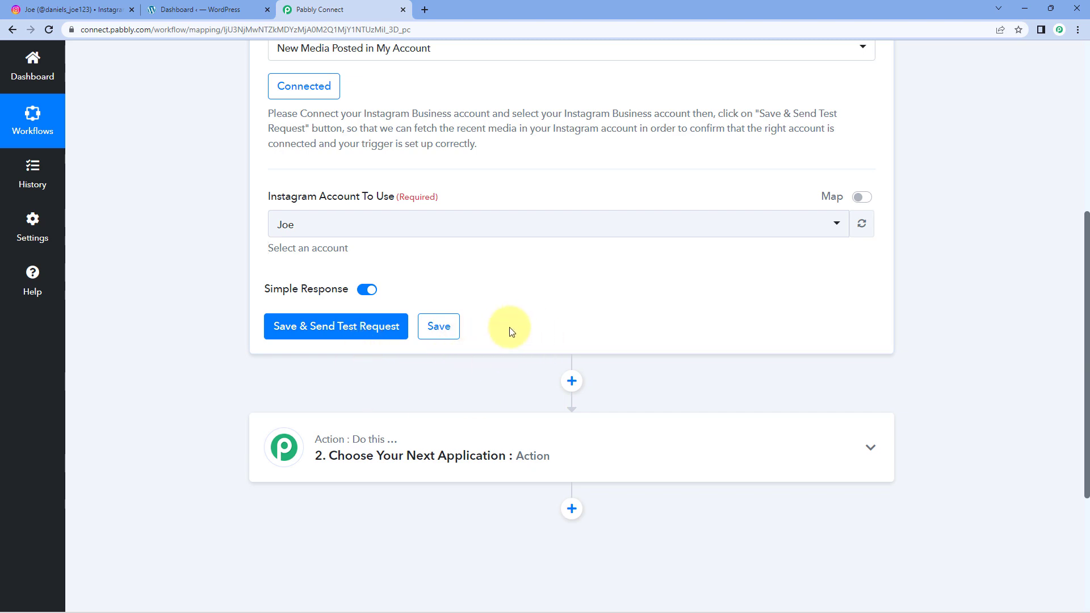
pyautogui.click(71, 10)
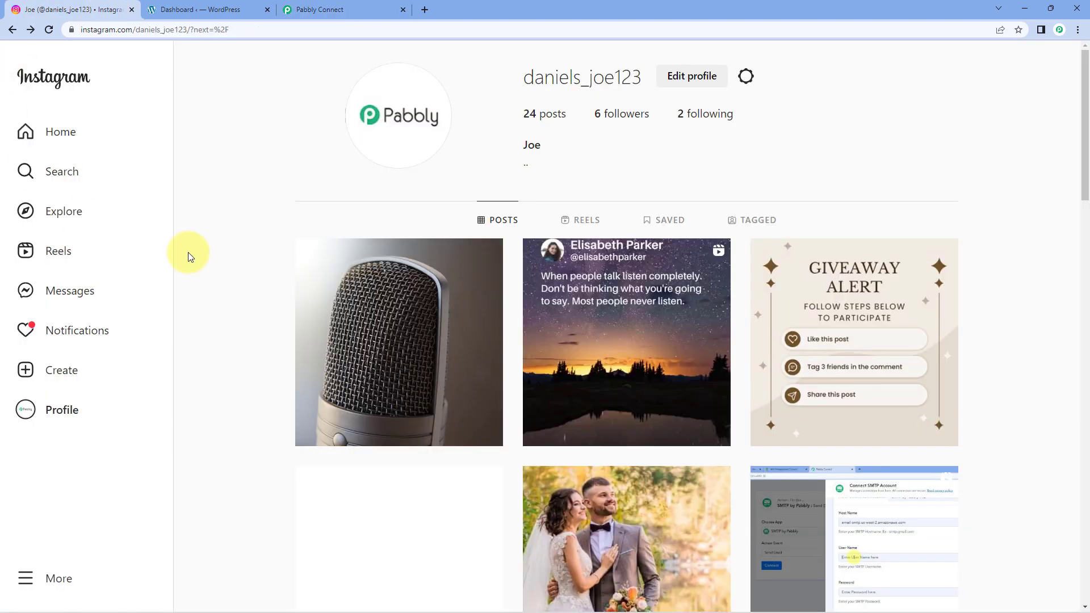
pyautogui.click(367, 297)
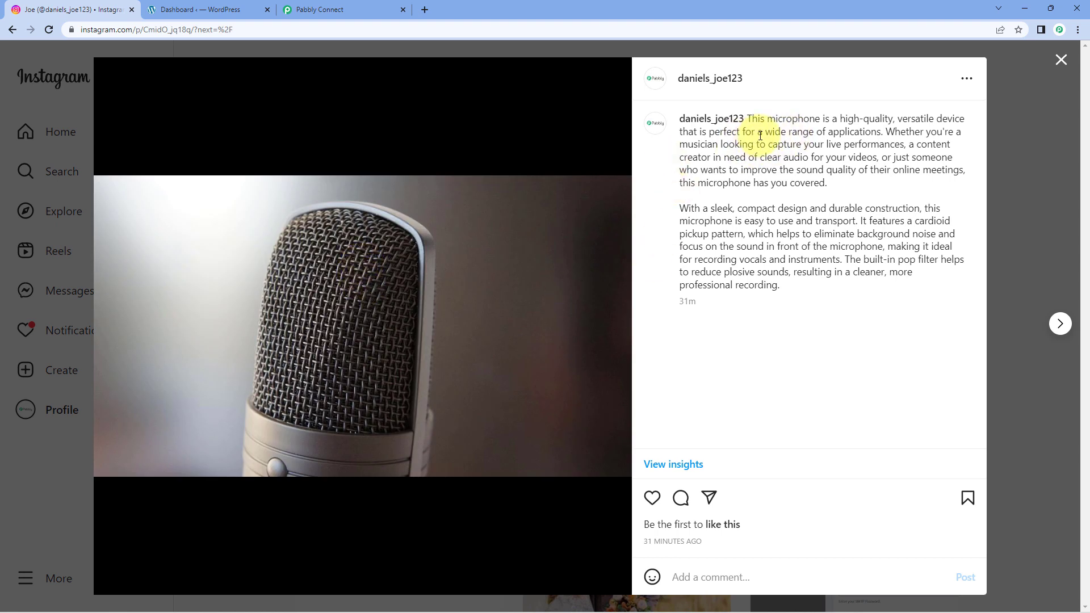
pyautogui.click(378, 14)
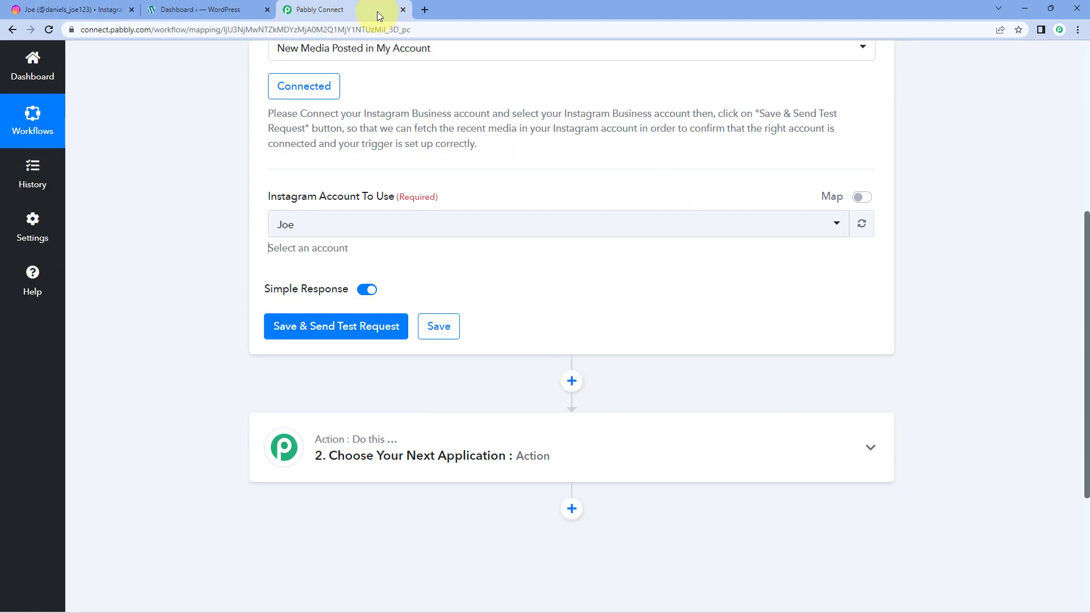
pyautogui.click(335, 327)
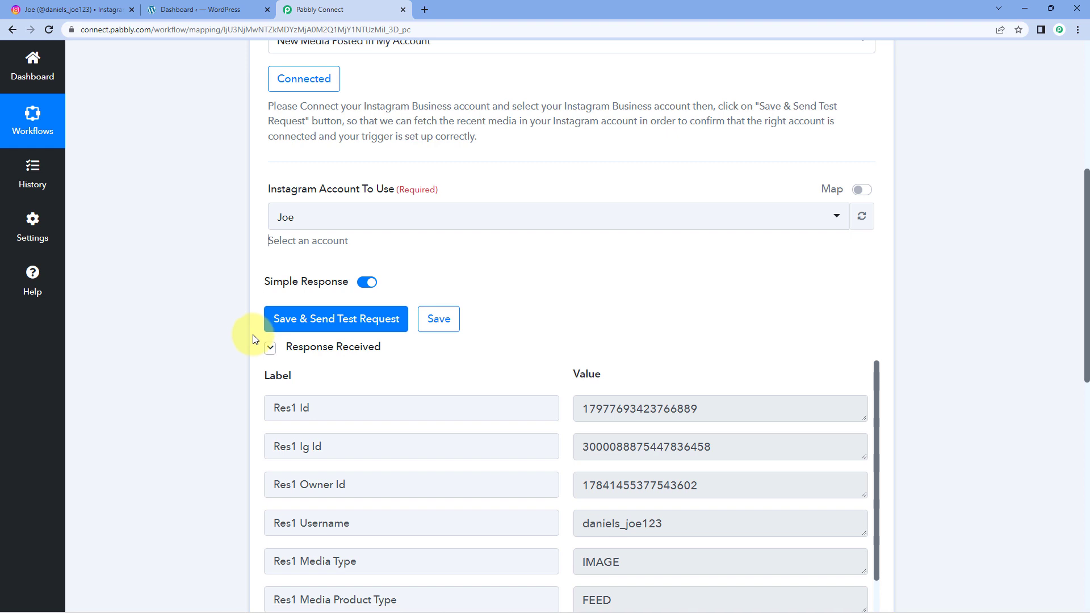
# Step: Examine the received trigger response, including the username and media type fields
pyautogui.scroll(-1, 249, 326)
pyautogui.scroll(-3, 545, 264)
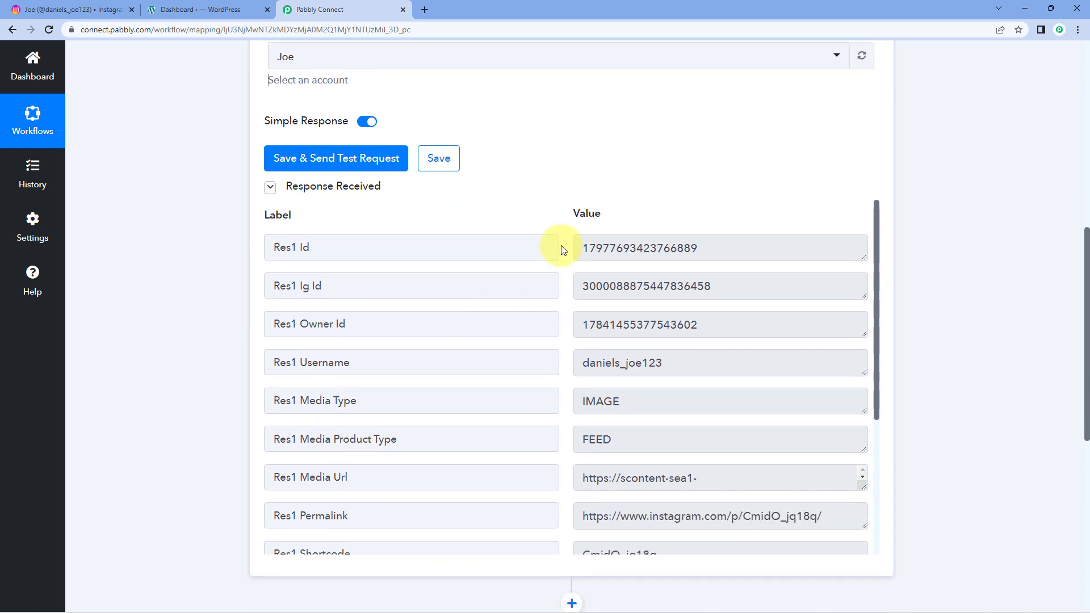
pyautogui.scroll(-1, 571, 238)
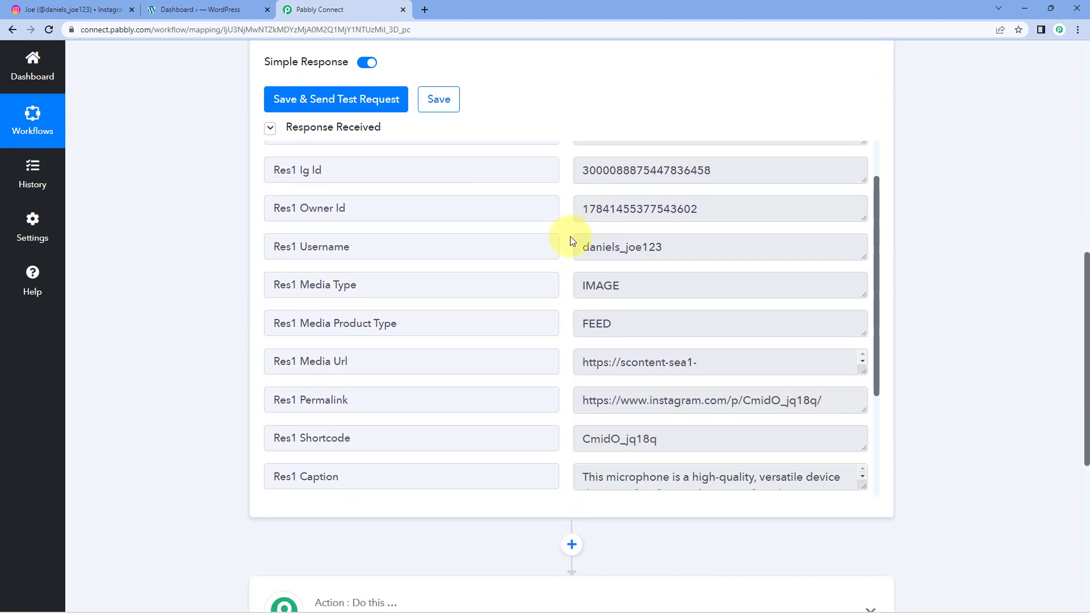
pyautogui.moveTo(682, 238); pyautogui.dragTo(555, 253)
pyautogui.click(556, 267)
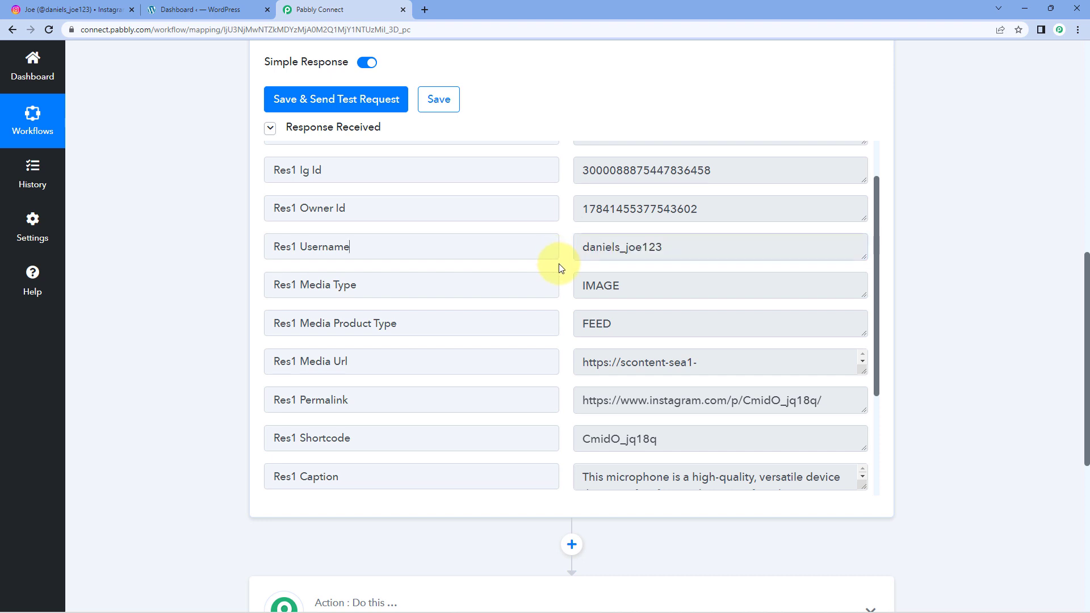
pyautogui.scroll(-1, 656, 223)
pyautogui.moveTo(656, 222); pyautogui.dragTo(577, 236)
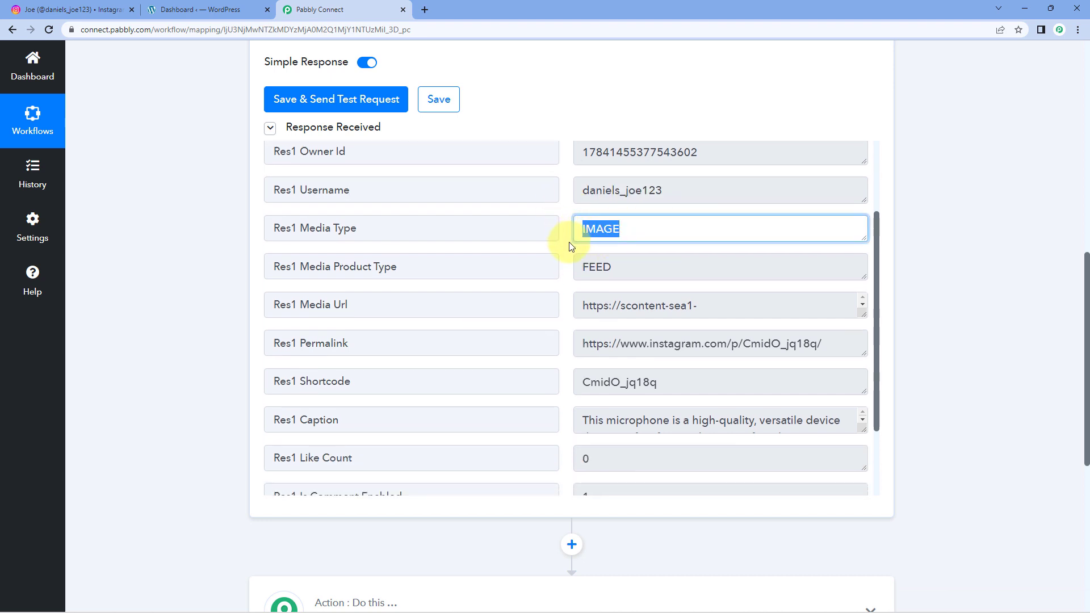
pyautogui.scroll(-1, 565, 246)
# Step: Enlarge the Res1 Media Url value box and copy the complete URL
pyautogui.doubleClick(681, 248)
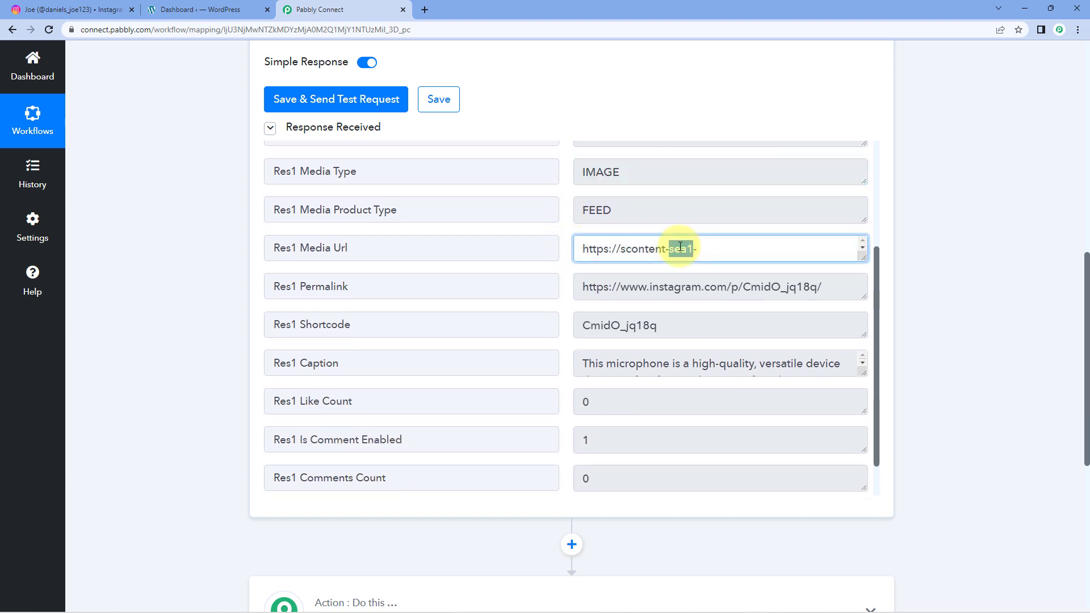
pyautogui.moveTo(862, 259); pyautogui.dragTo(864, 318)
pyautogui.click(640, 267)
pyautogui.hotkey('ctrl', 'a')
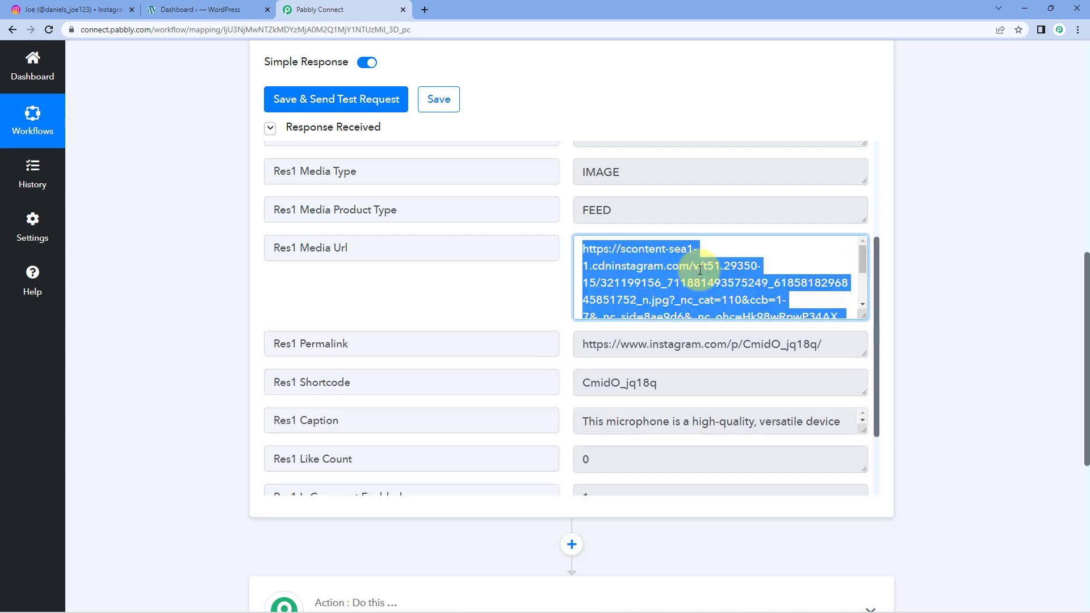
pyautogui.rightClick(640, 267)
pyautogui.click(666, 278)
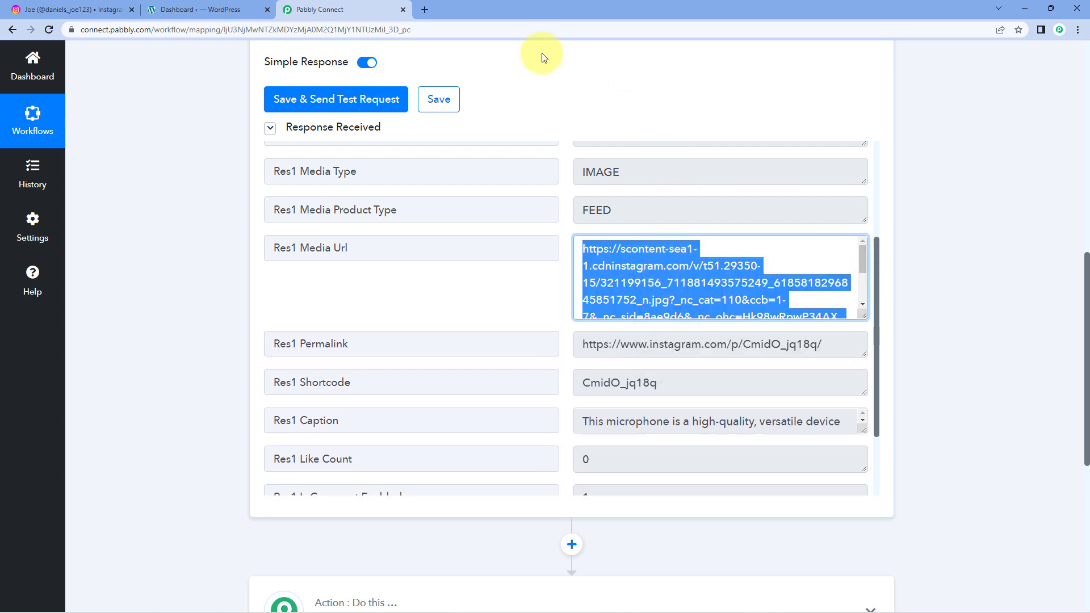
# Step: Open the copied media URL in a new browser tab, compare the image with the Instagram microphone post, and close that tab
pyautogui.click(427, 8)
pyautogui.hotkey('ctrl', 'v')
pyautogui.press('Return')
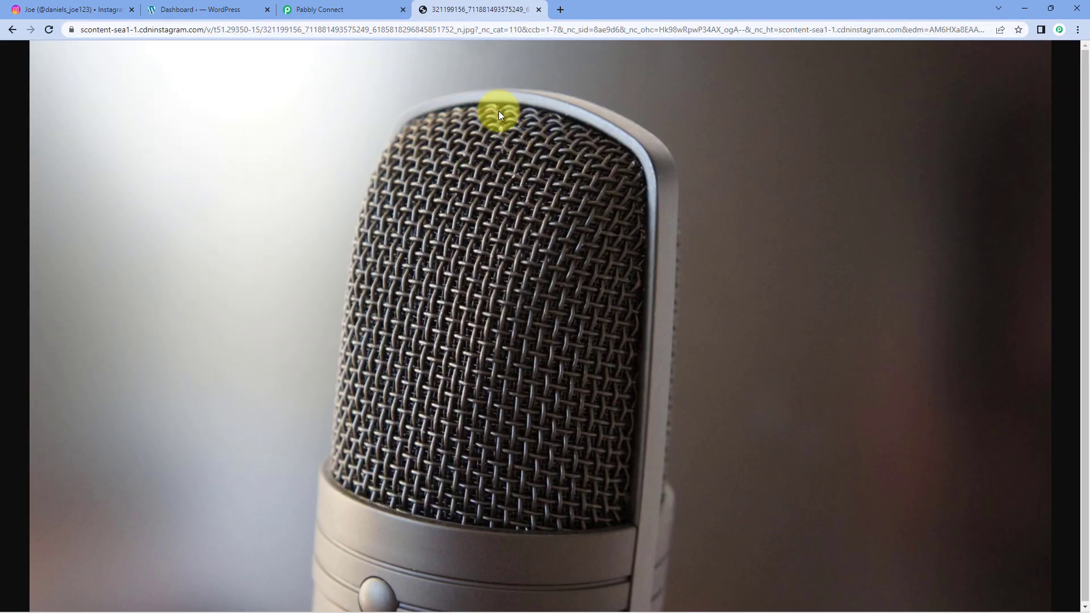
pyautogui.click(85, 9)
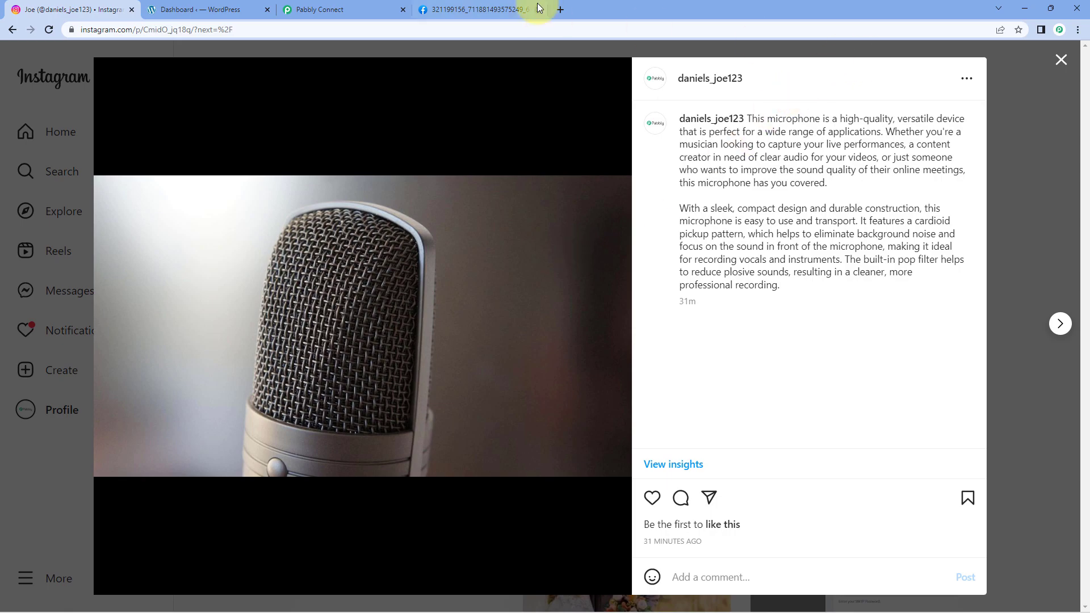
pyautogui.click(502, 11)
pyautogui.click(538, 9)
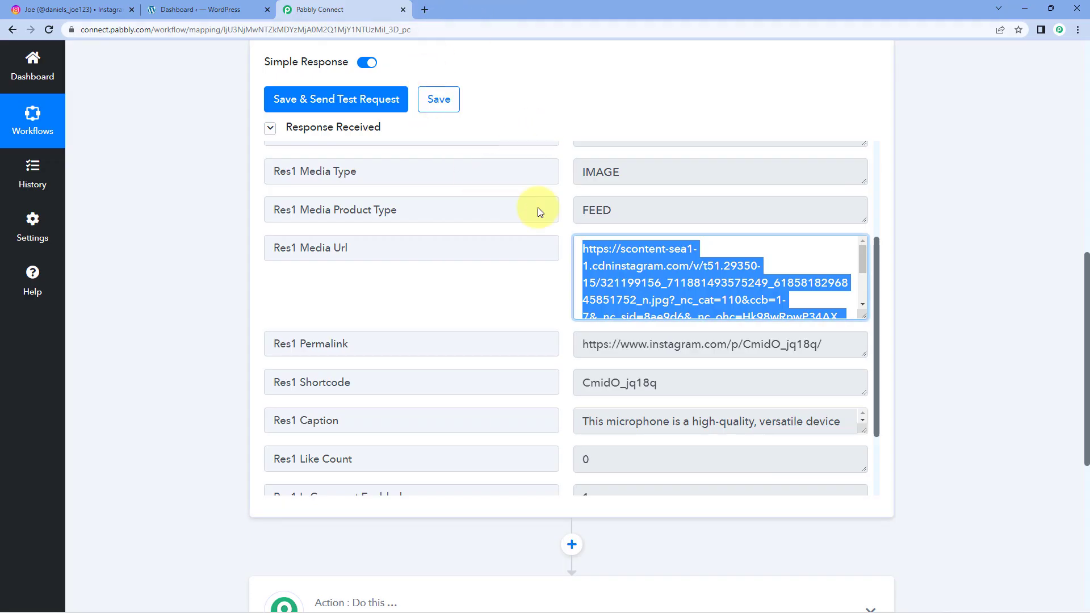
# Step: Copy the Res1 Permalink value, open it in a new browser tab to check the linked post, and close that tab
pyautogui.scroll(-2, 571, 261)
pyautogui.tripleClick(634, 239)
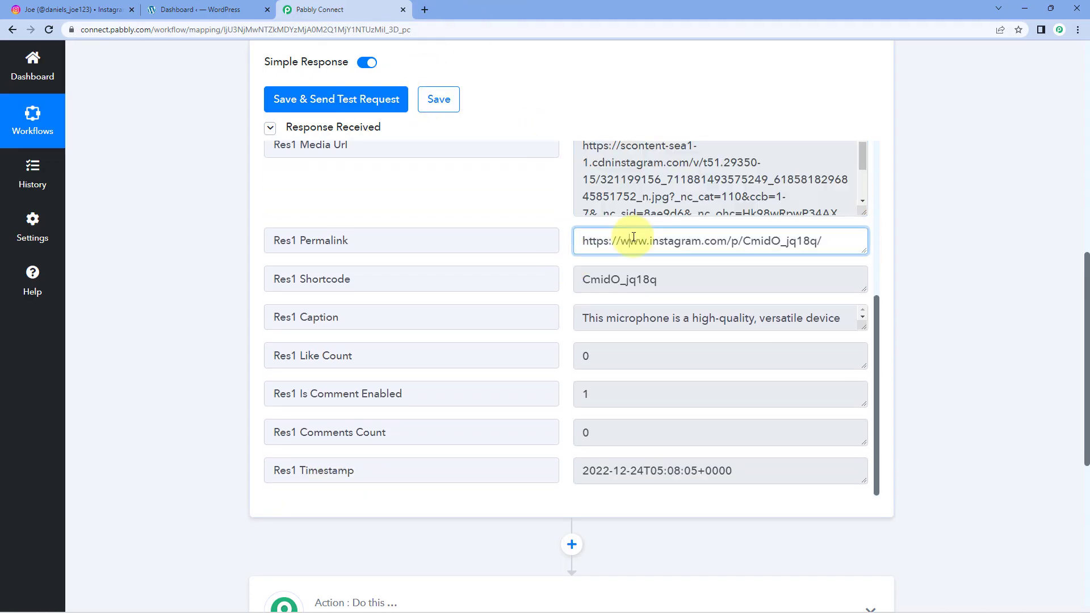
pyautogui.hotkey('ctrl', 'c')
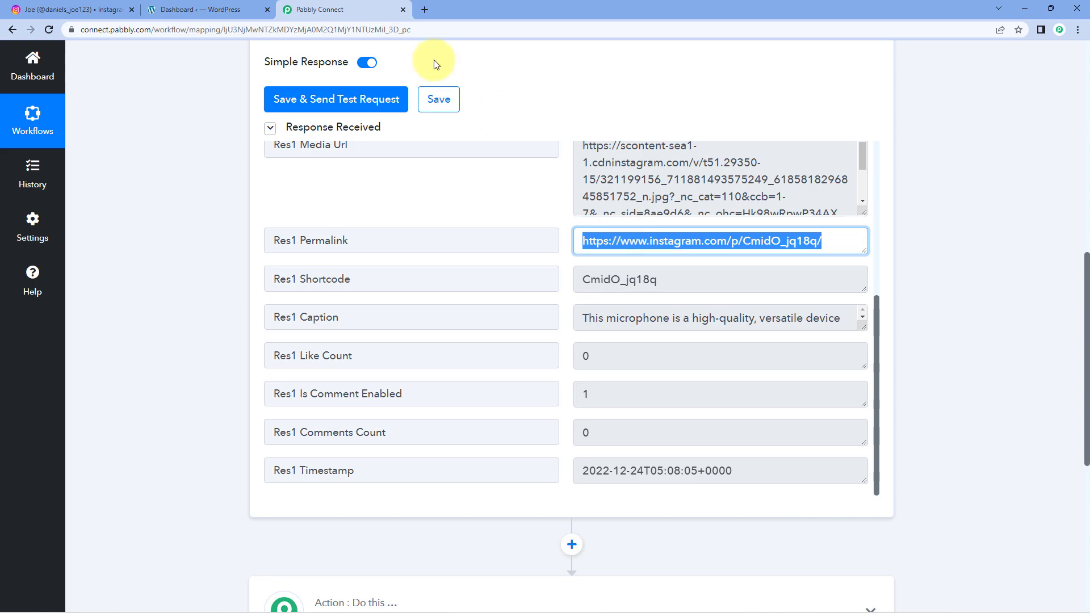
pyautogui.click(427, 9)
pyautogui.hotkey('ctrl', 'v')
pyautogui.press('Return')
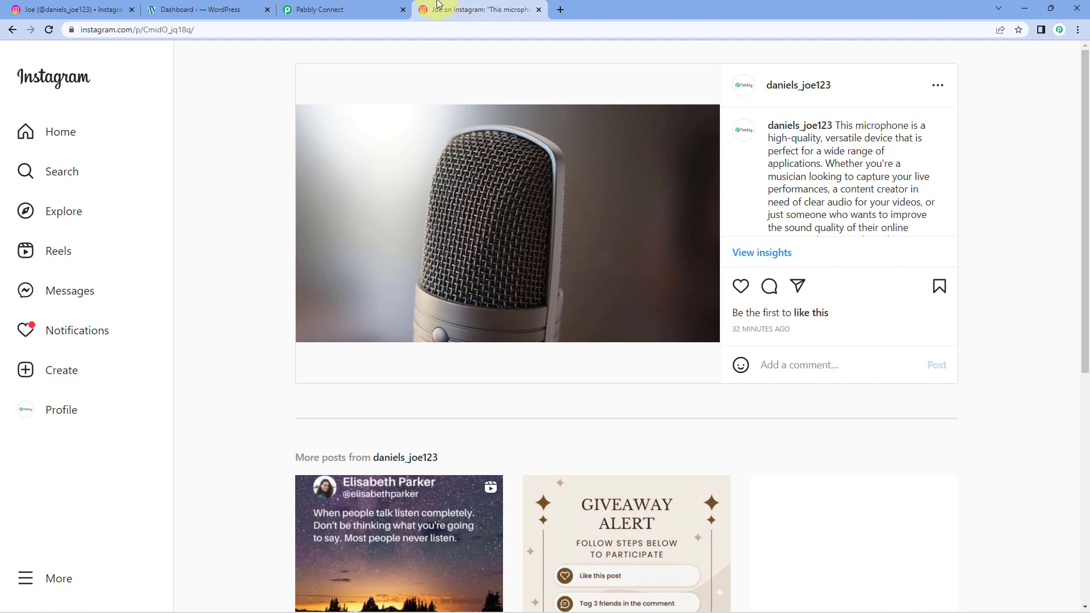
pyautogui.click(539, 10)
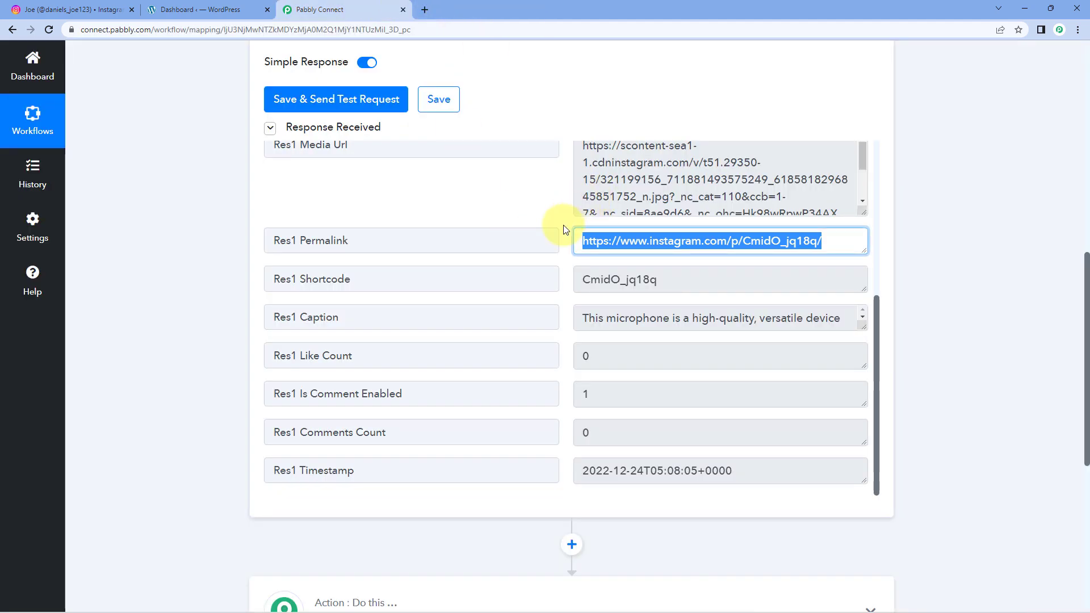
# Step: Enlarge the Res1 Caption value box and read through the full post caption
pyautogui.scroll(-1, 566, 244)
pyautogui.click(593, 252)
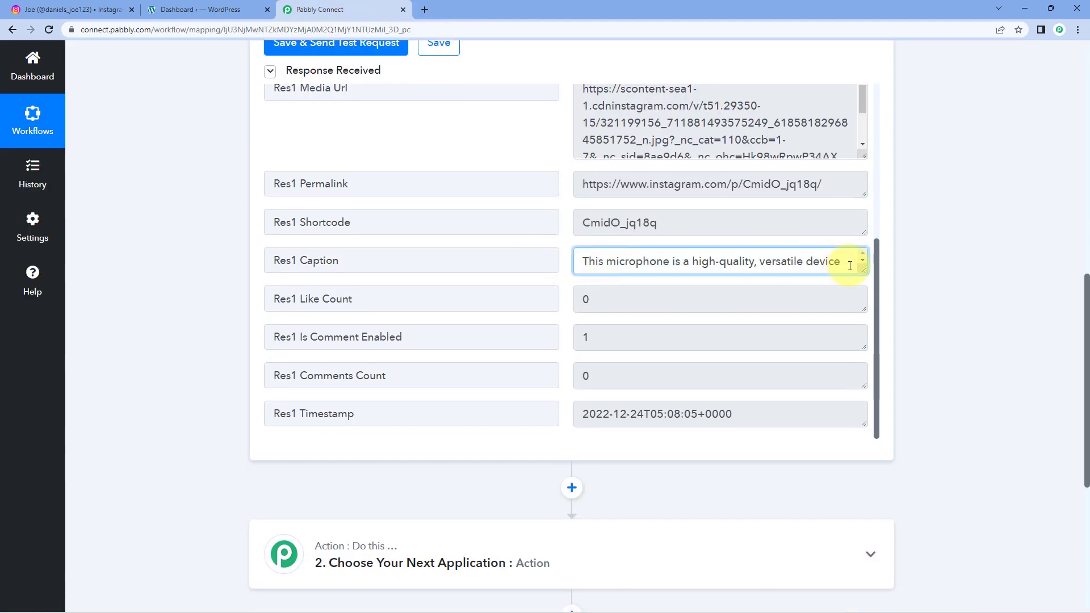
pyautogui.moveTo(862, 267); pyautogui.dragTo(862, 425)
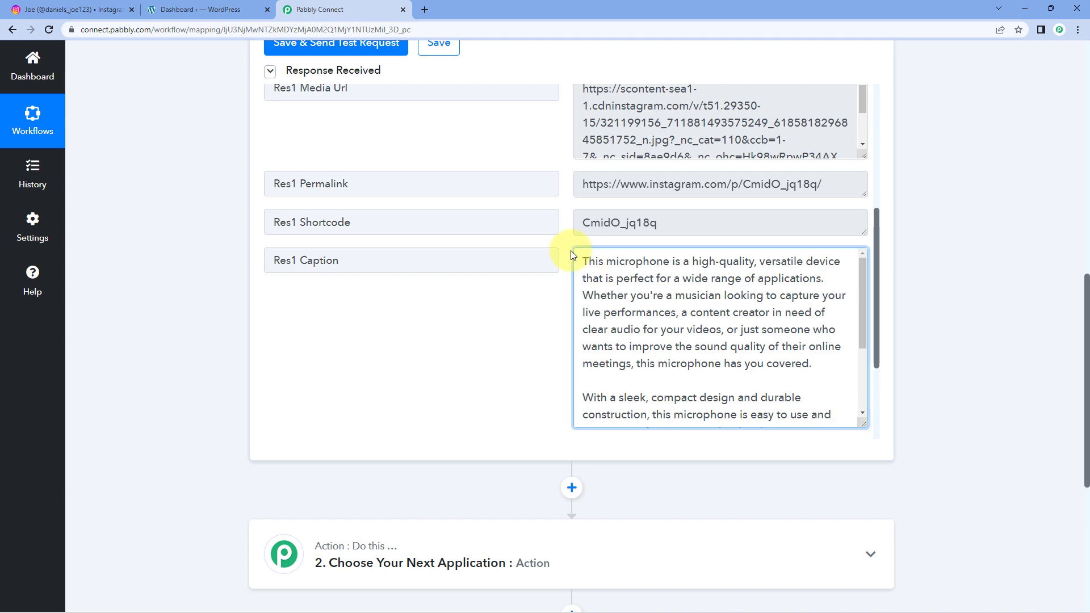
pyautogui.scroll(-2, 625, 294)
pyautogui.scroll(2, 627, 286)
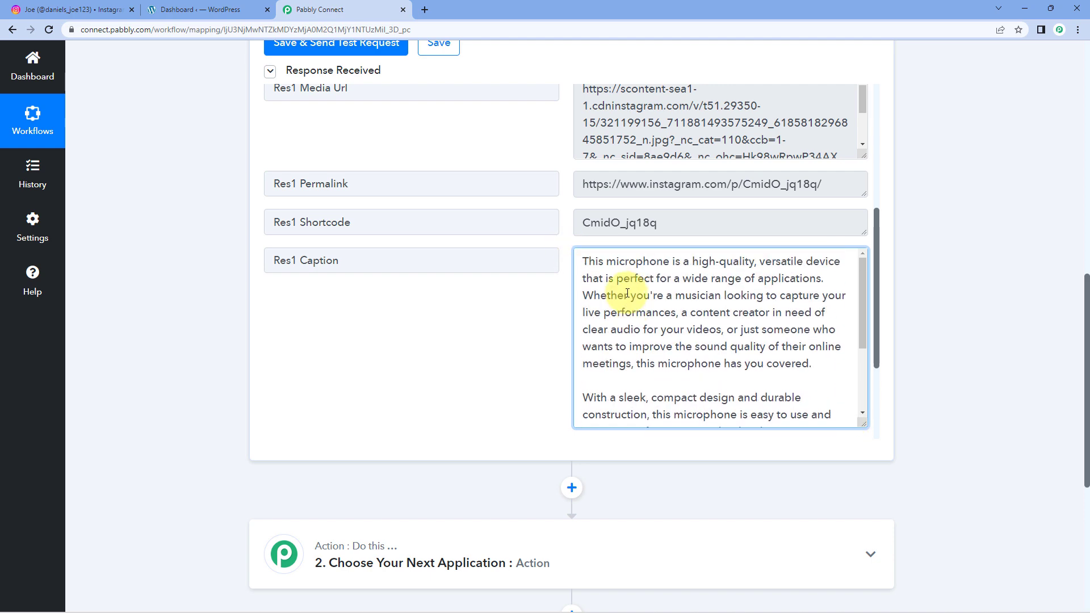
pyautogui.moveTo(598, 266); pyautogui.dragTo(534, 238)
pyautogui.scroll(-1, 534, 238)
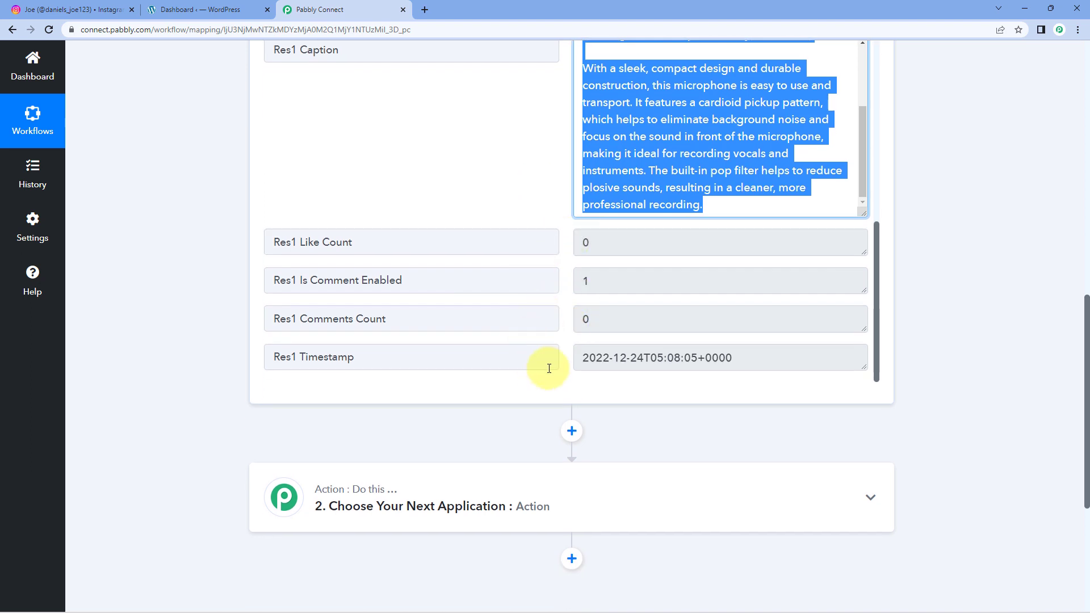
# Step: Examine the Res1 Timestamp value and review the remaining fields of the trigger response
pyautogui.moveTo(579, 363); pyautogui.dragTo(764, 355)
pyautogui.click(764, 356)
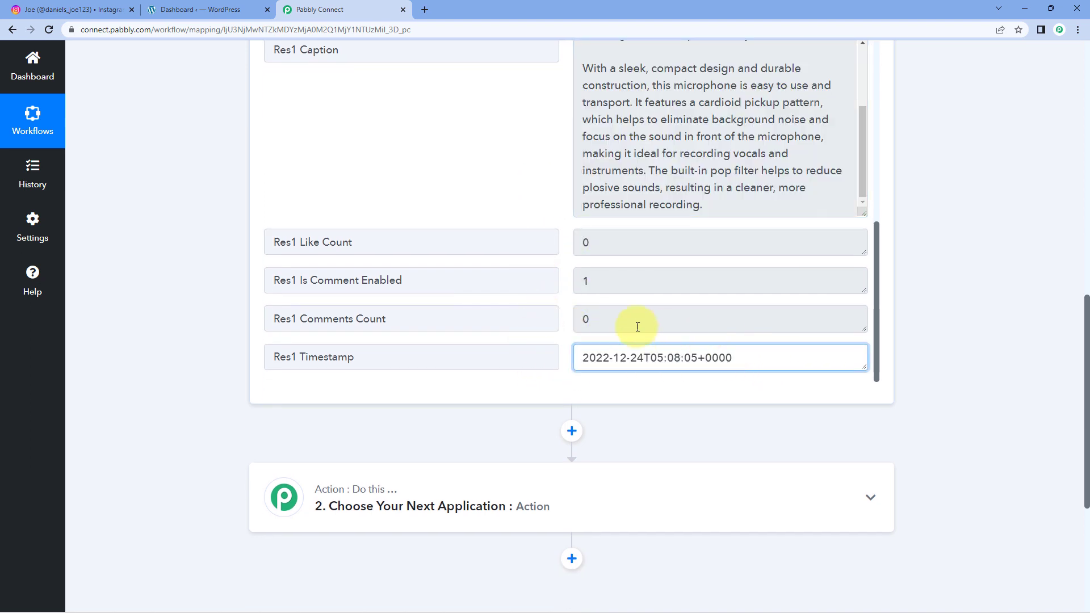
pyautogui.click(566, 329)
pyautogui.scroll(7, 568, 326)
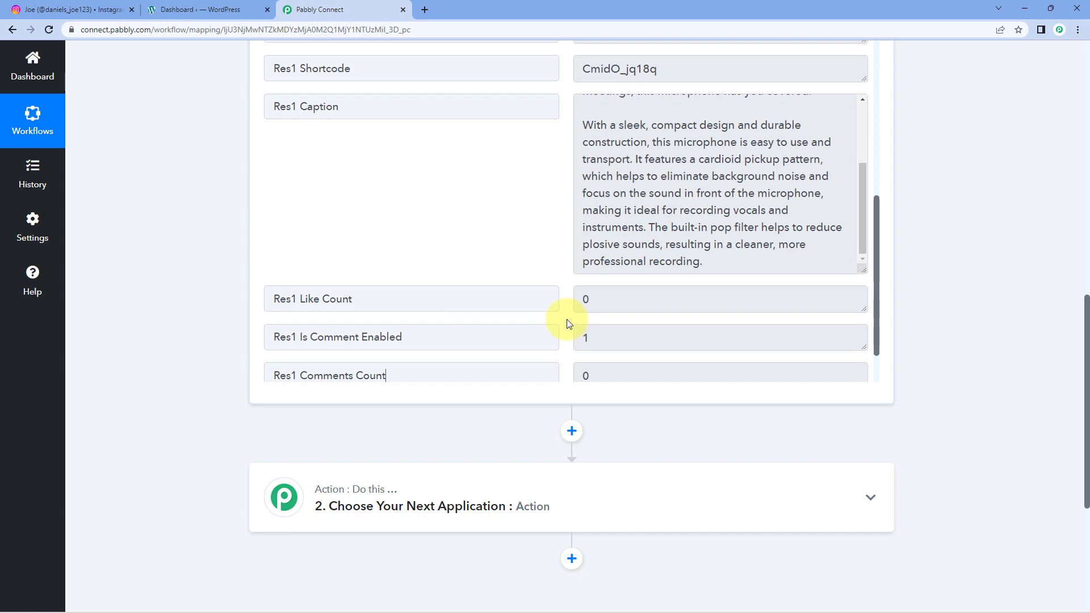
pyautogui.scroll(4, 556, 254)
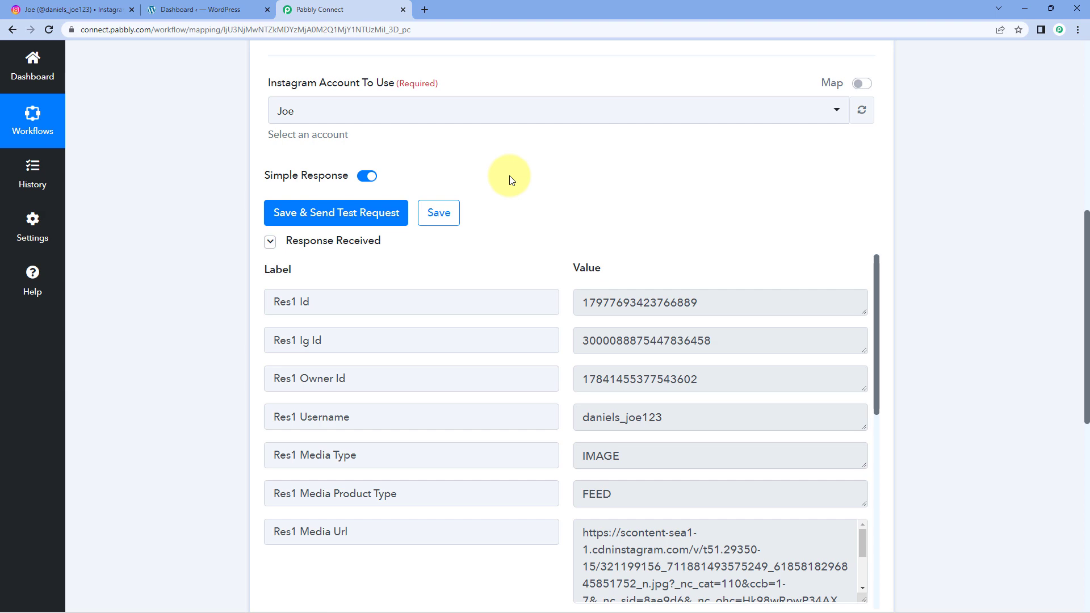
pyautogui.scroll(-8, 509, 180)
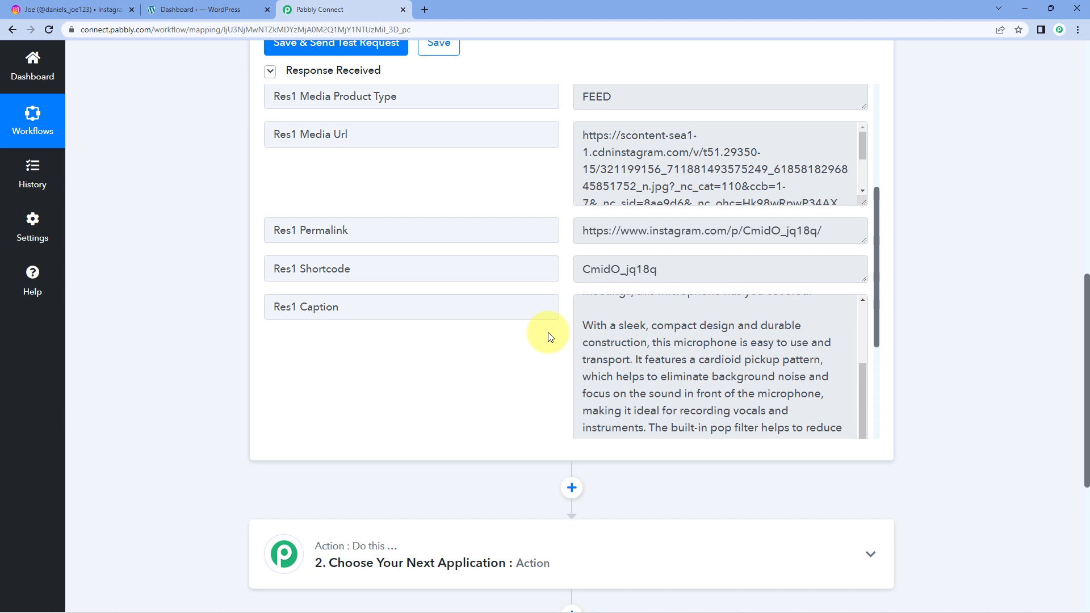
pyautogui.scroll(2, 654, 397)
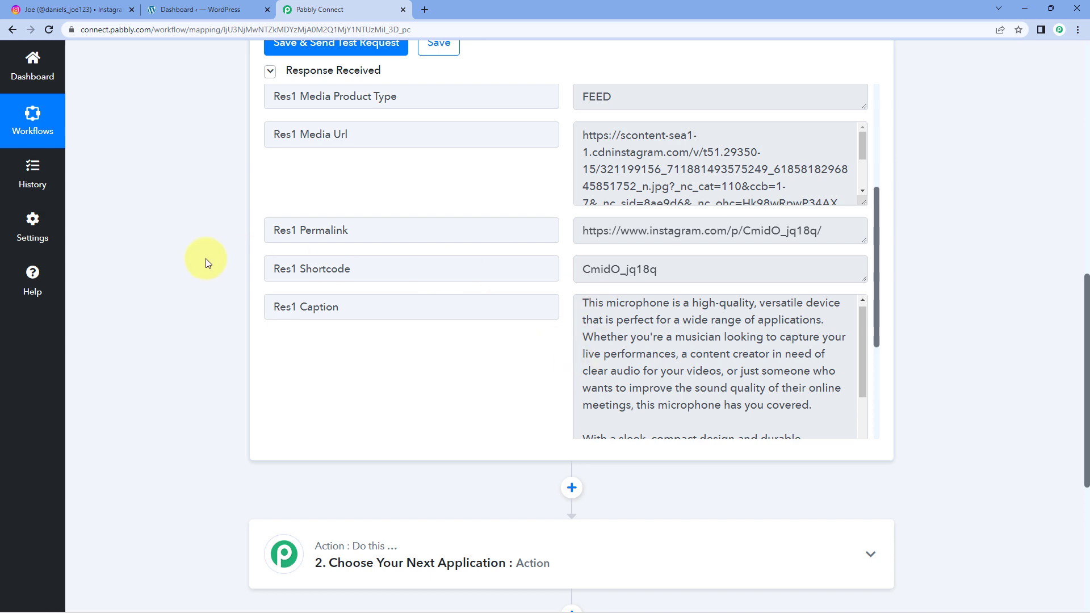
# Step: Expand the workflow's second step and choose WordPress as its action app
pyautogui.scroll(-5, 207, 264)
pyautogui.click(509, 215)
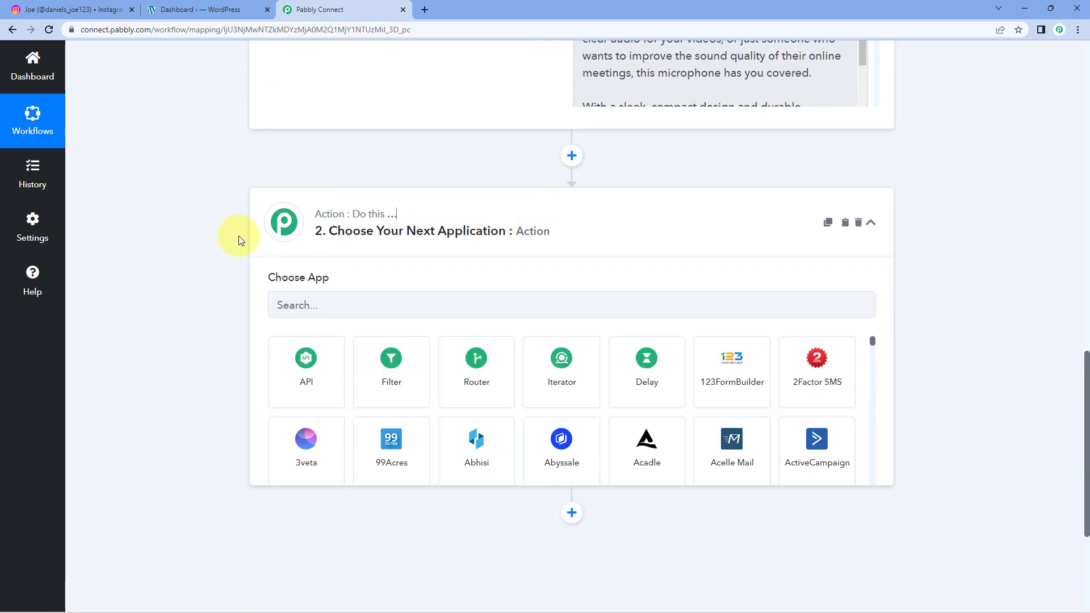
pyautogui.click(347, 304)
pyautogui.write('WordPr')
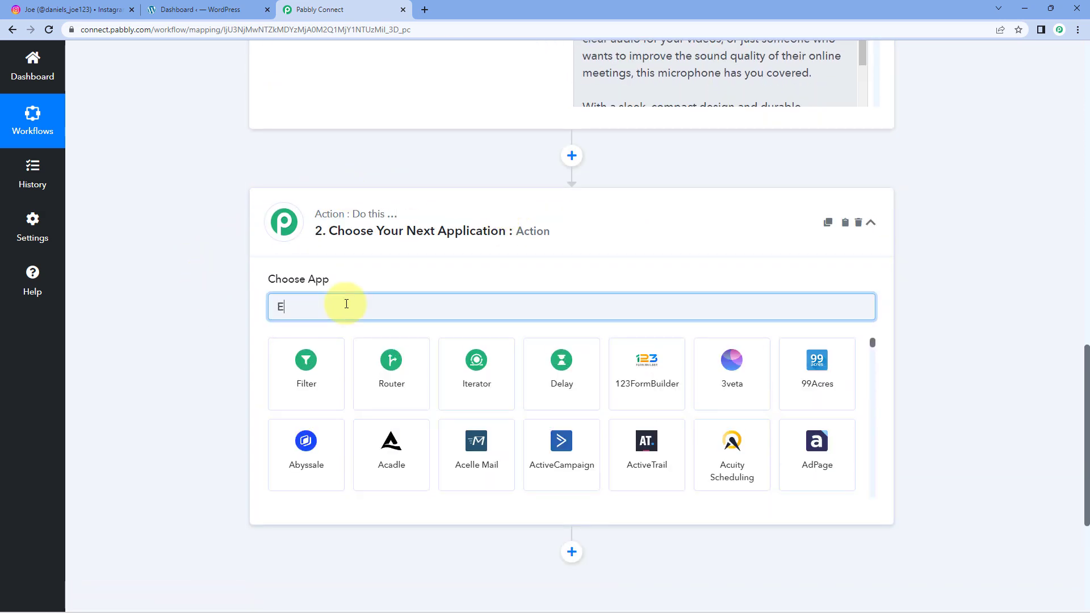
pyautogui.write('ess')
pyautogui.click(329, 365)
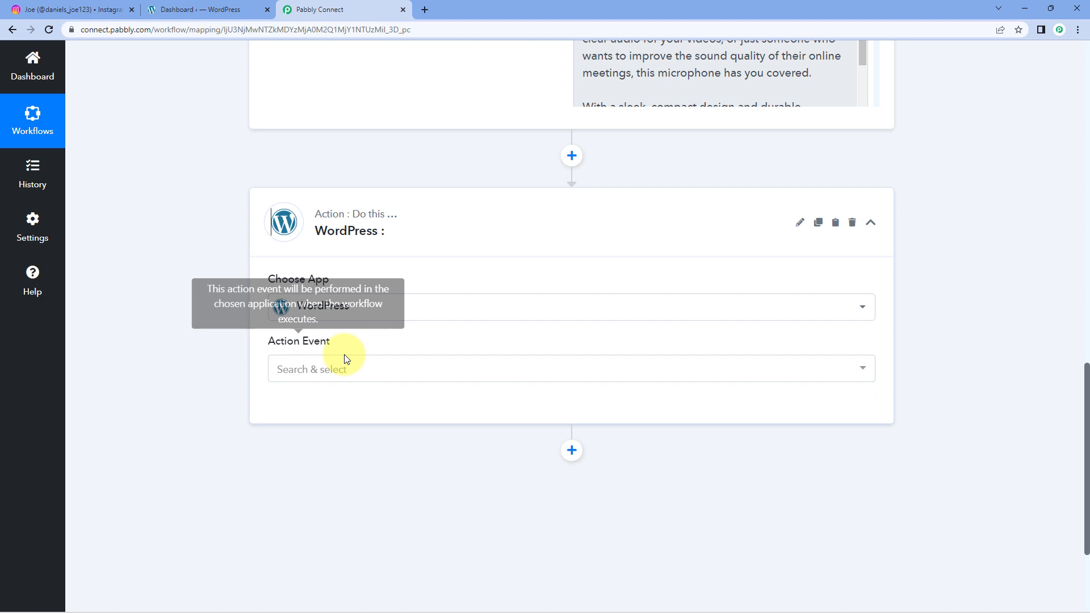
# Step: Set the WordPress action event to Create a Post and open its account connection settings
pyautogui.click(297, 364)
pyautogui.scroll(-2, 261, 365)
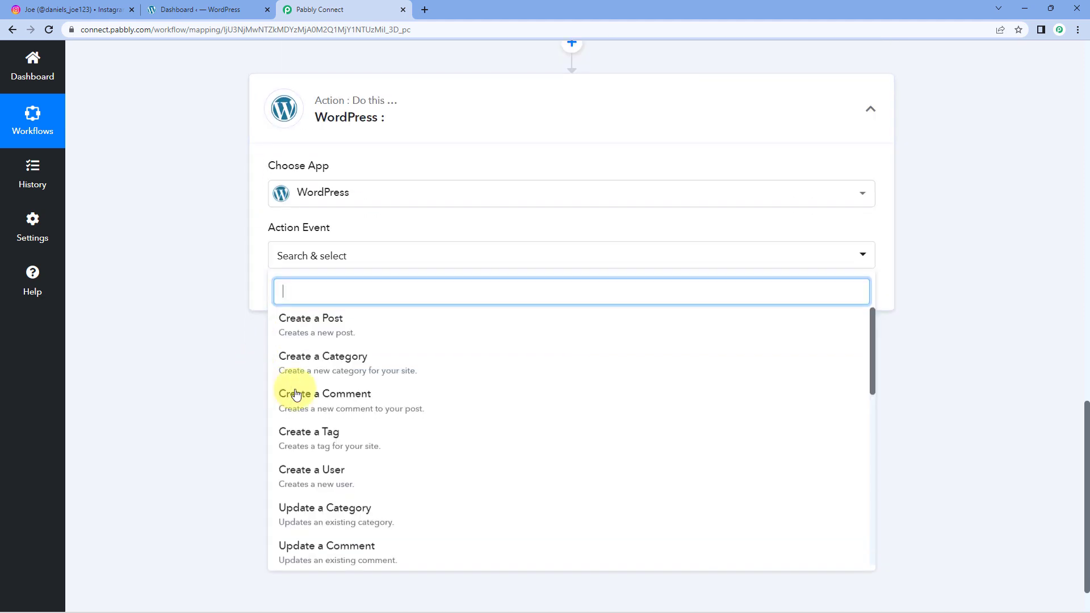
pyautogui.click(361, 330)
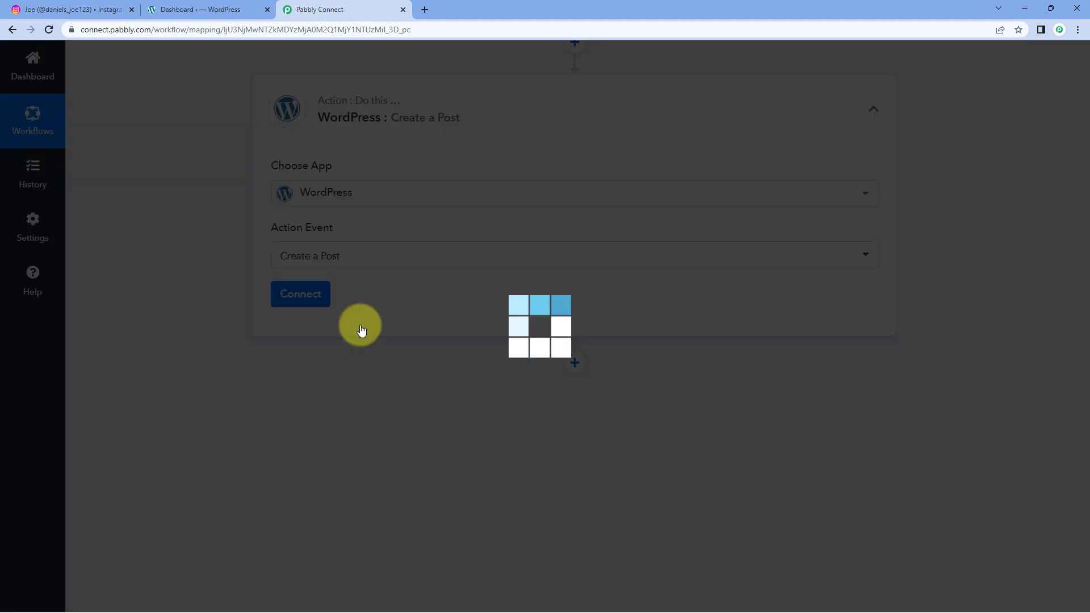
pyautogui.click(318, 298)
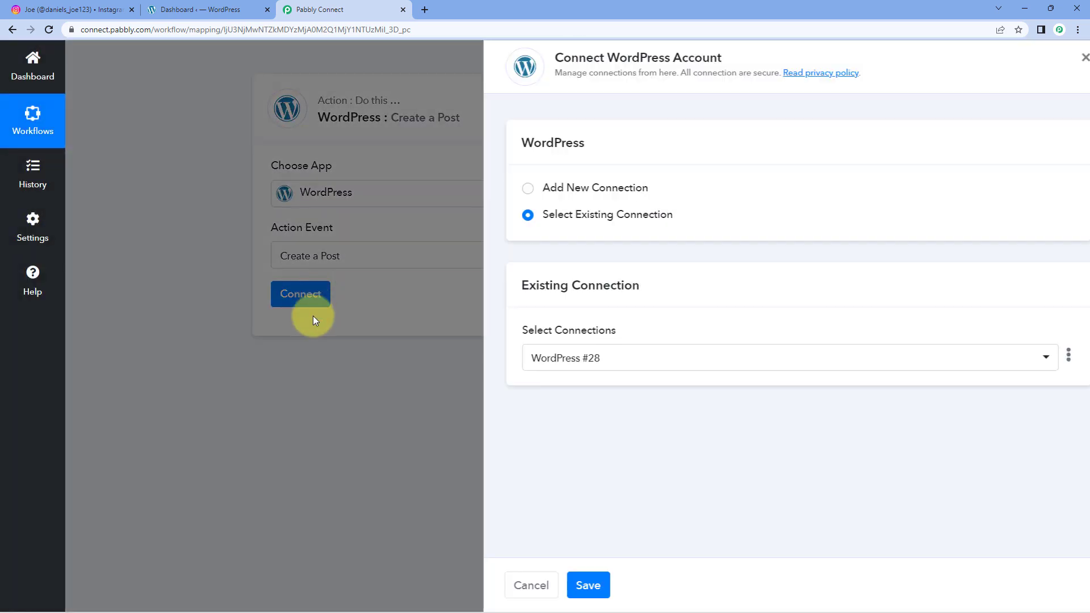
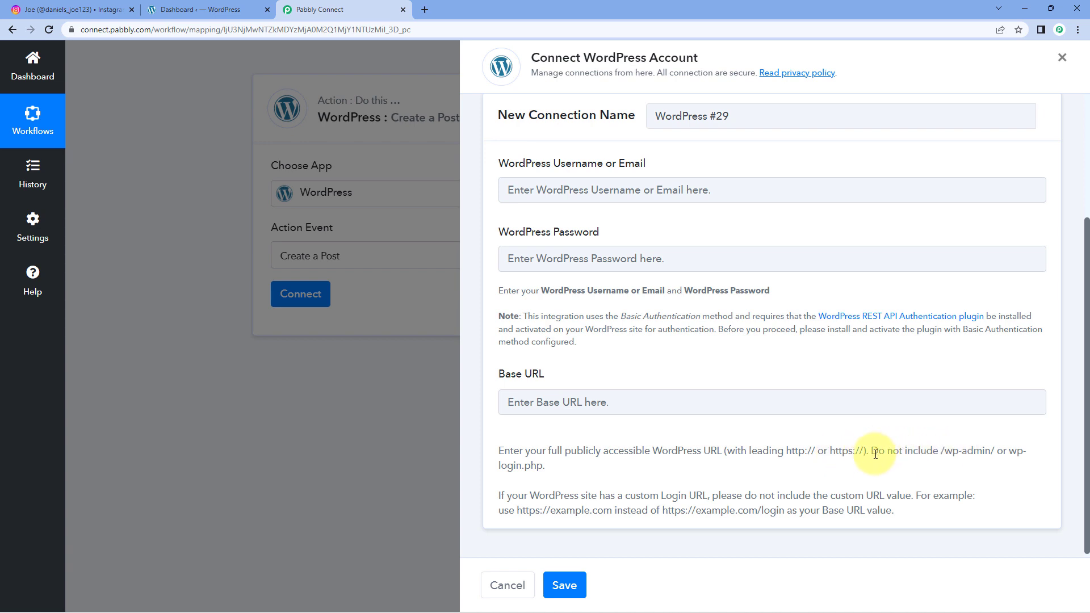
pyautogui.moveTo(863, 452); pyautogui.dragTo(786, 452)
pyautogui.moveTo(941, 451); pyautogui.dragTo(995, 452)
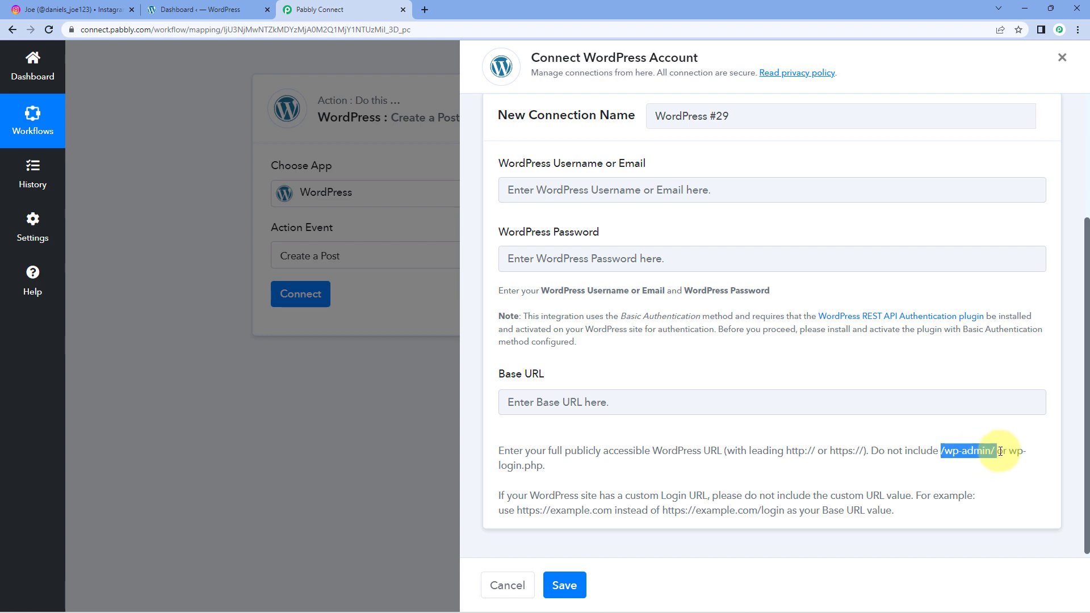
pyautogui.click(359, 229)
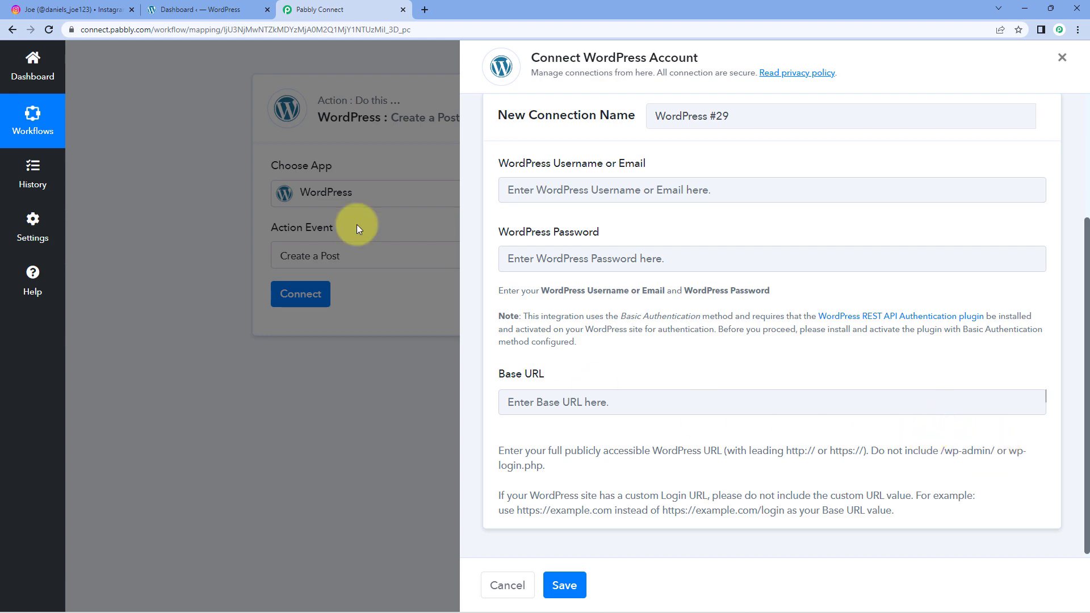
pyautogui.click(164, 8)
pyautogui.click(152, 31)
pyautogui.click(153, 30)
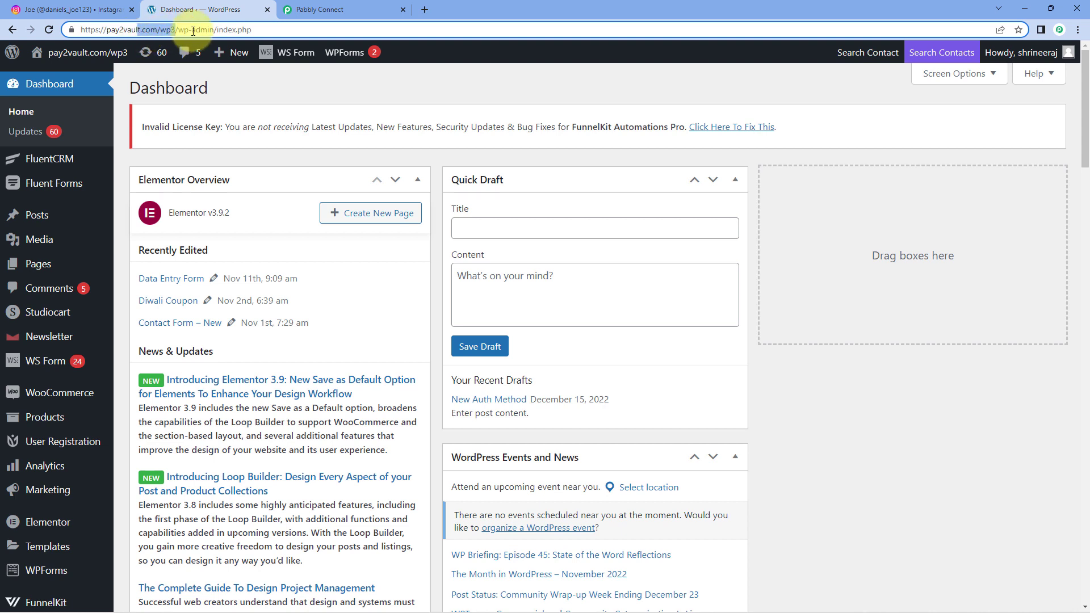
pyautogui.moveTo(179, 29); pyautogui.dragTo(72, 32)
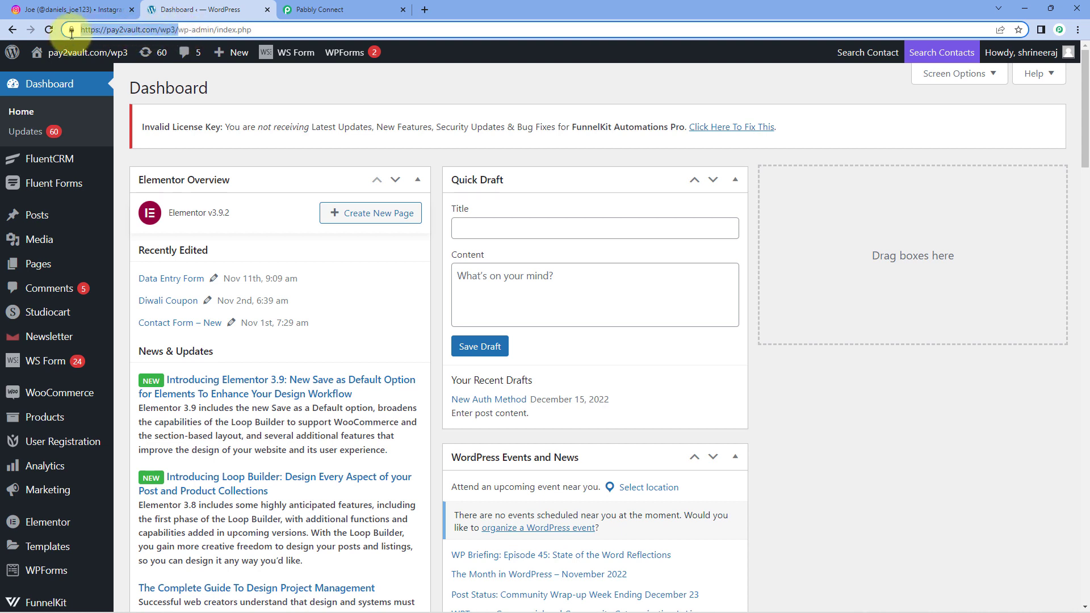
pyautogui.rightClick(115, 29)
pyautogui.click(122, 105)
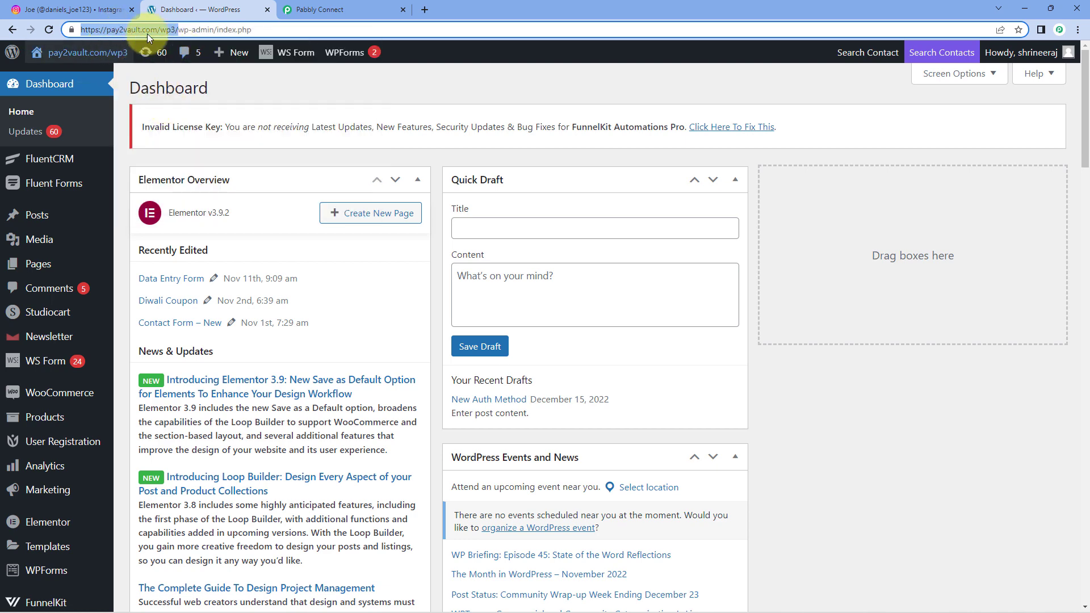
pyautogui.click(318, 10)
pyautogui.click(513, 398)
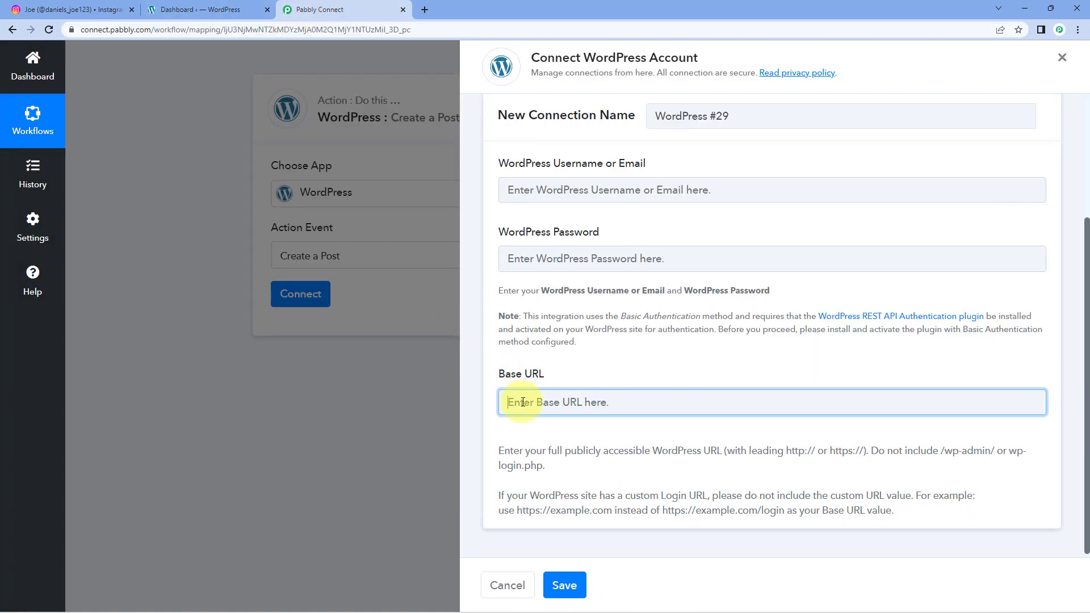
pyautogui.rightClick(505, 397)
pyautogui.click(547, 286)
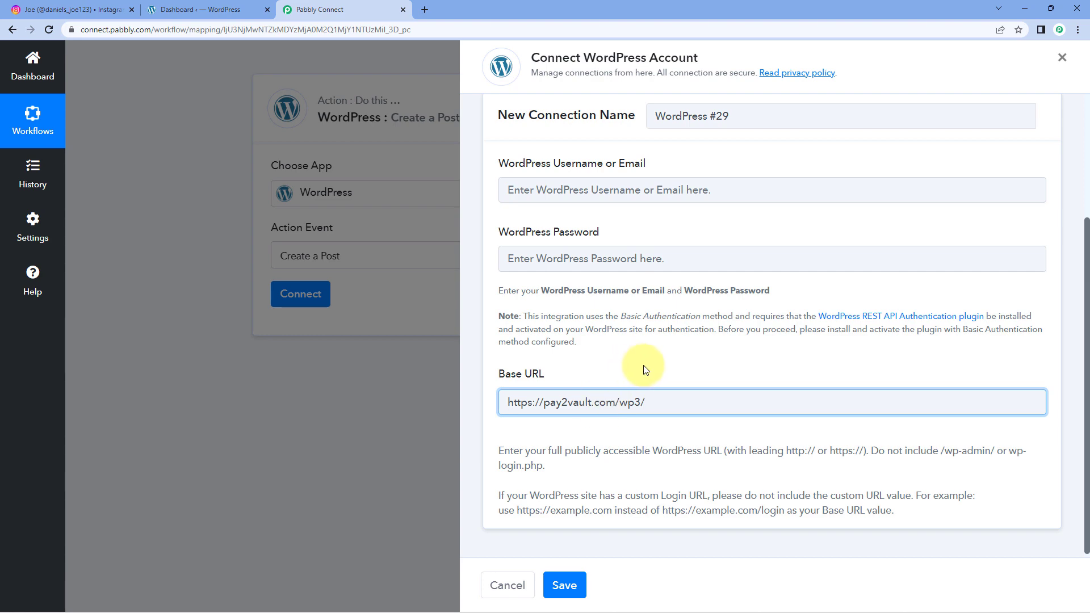
pyautogui.press('BackSpace')
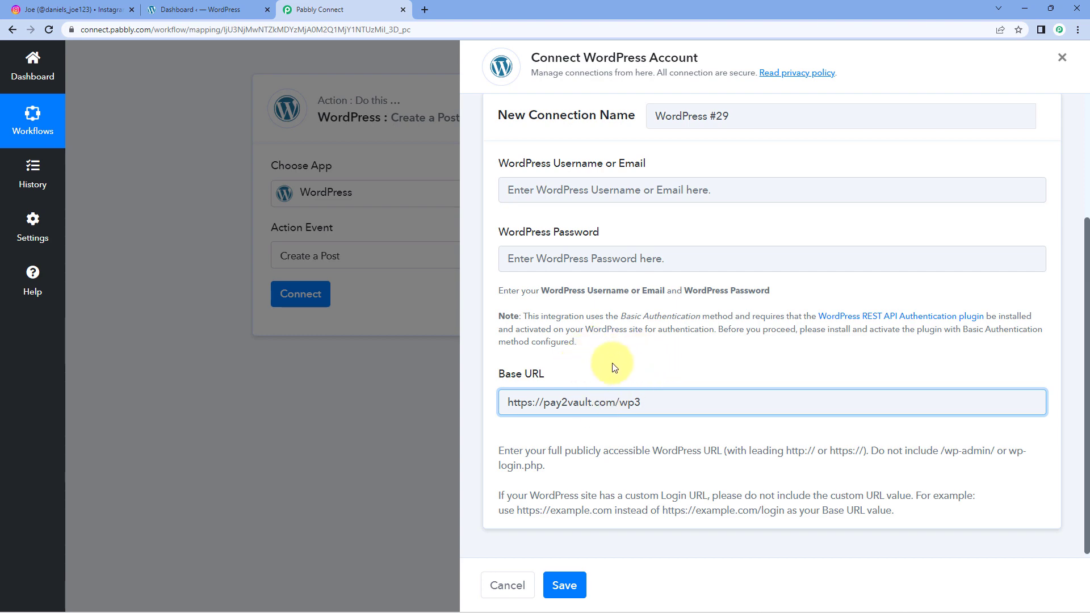
# Step: Switch to the existing WordPress #28 connection instead of a new one and save it
pyautogui.scroll(2, 608, 341)
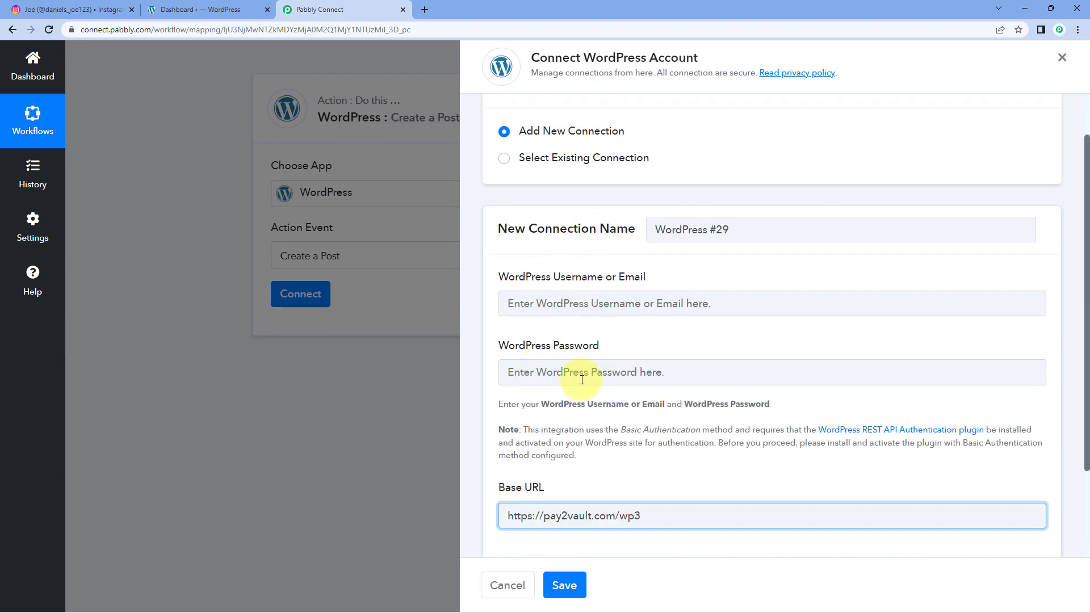
pyautogui.scroll(-2, 593, 432)
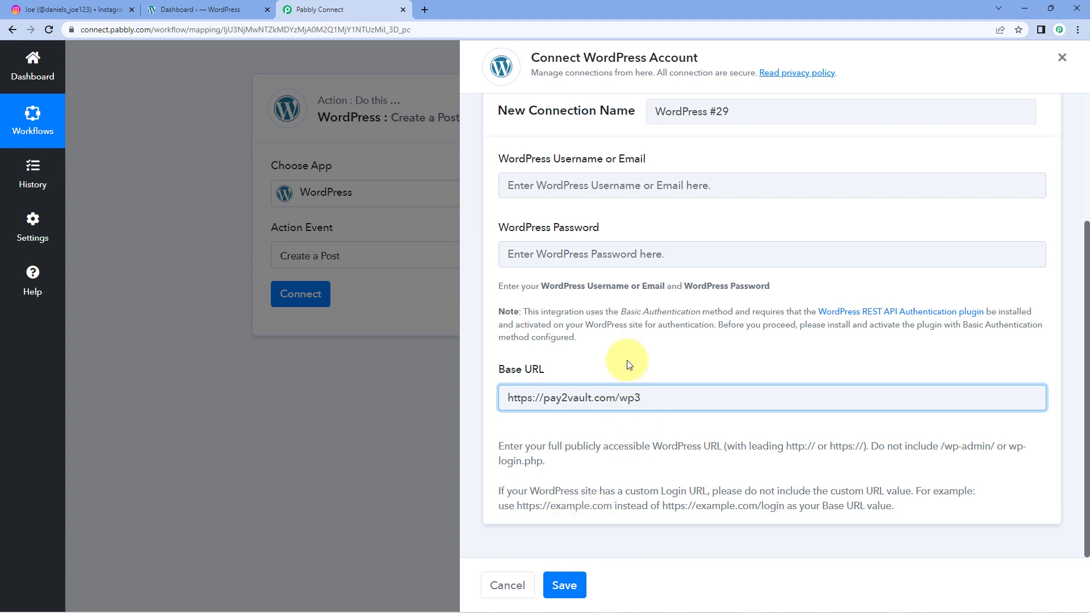
pyautogui.scroll(5, 626, 360)
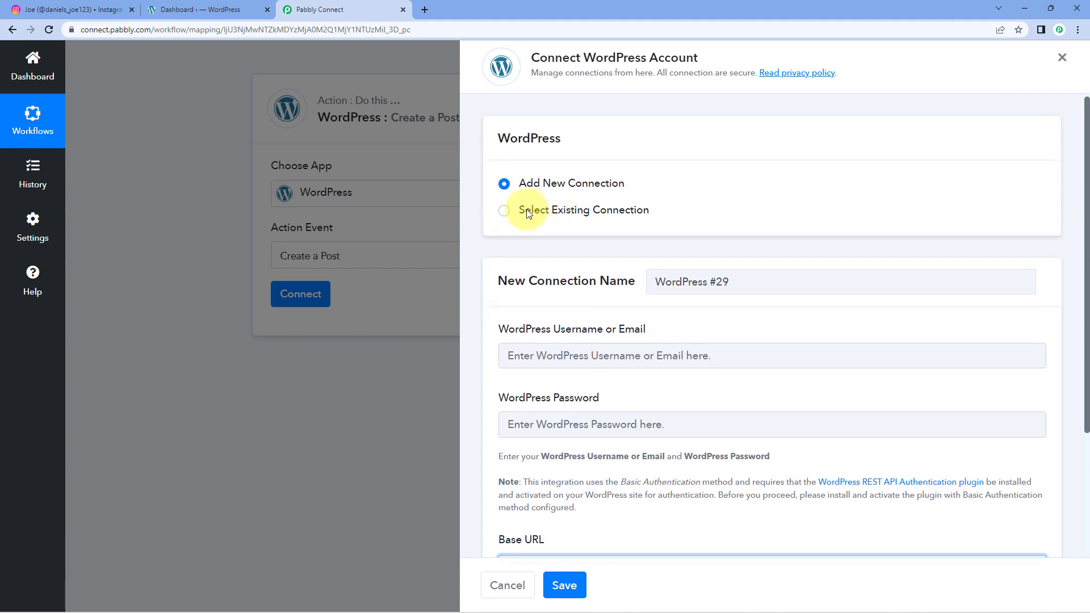
pyautogui.click(505, 215)
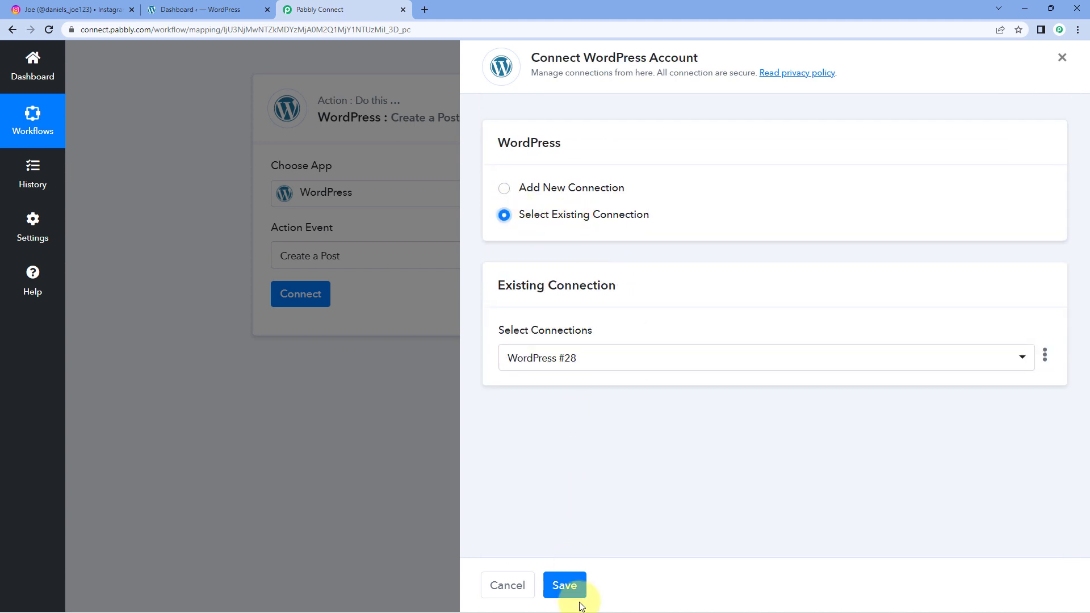
pyautogui.click(572, 585)
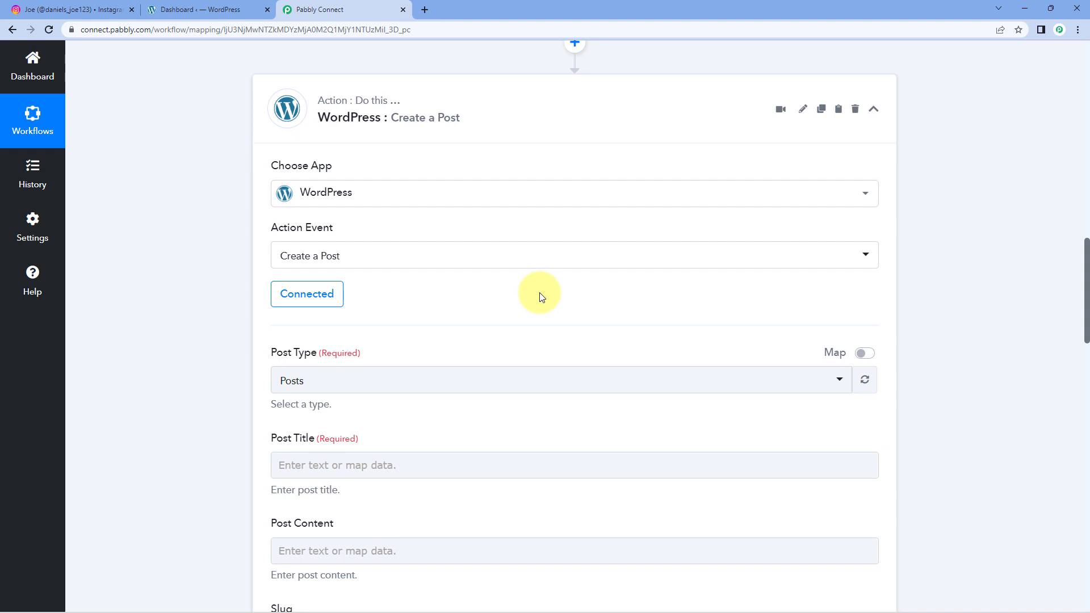
# Step: Review the available post types and choose Posts as the Post Type
pyautogui.scroll(-2, 427, 253)
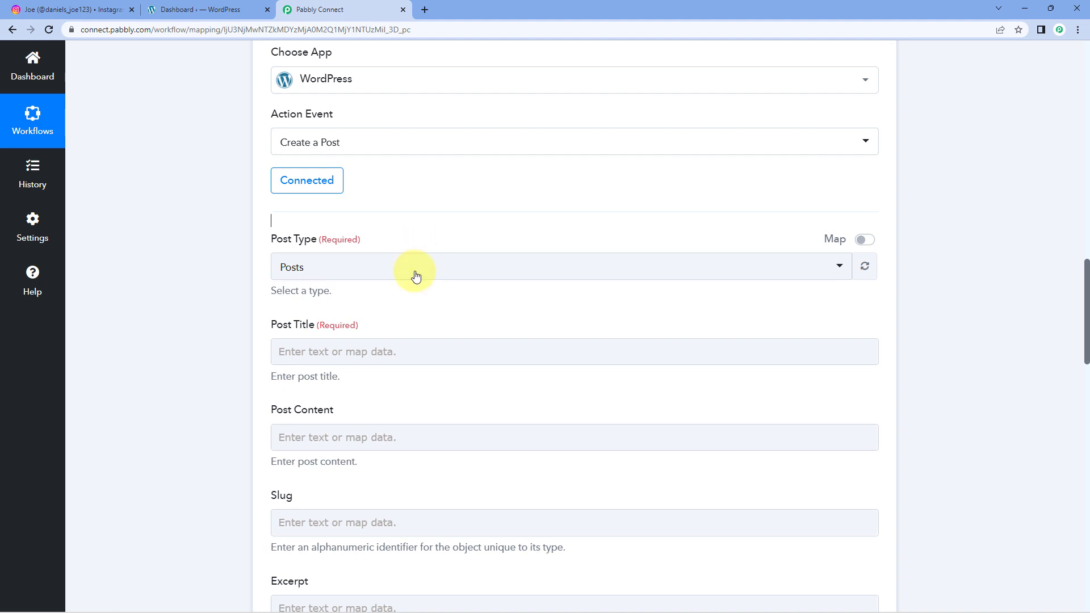
pyautogui.click(428, 265)
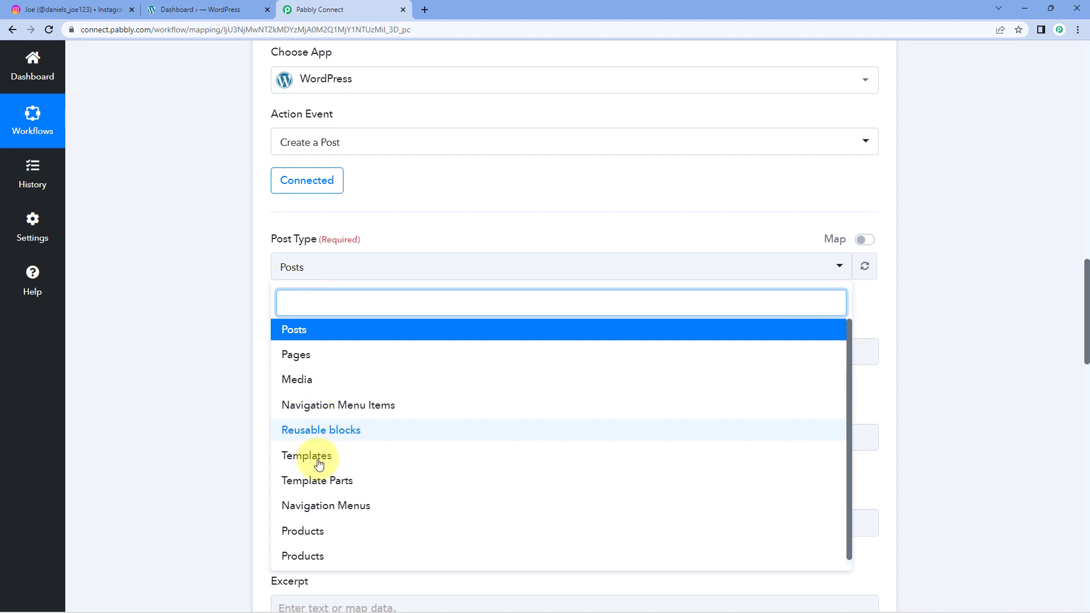
pyautogui.click(322, 343)
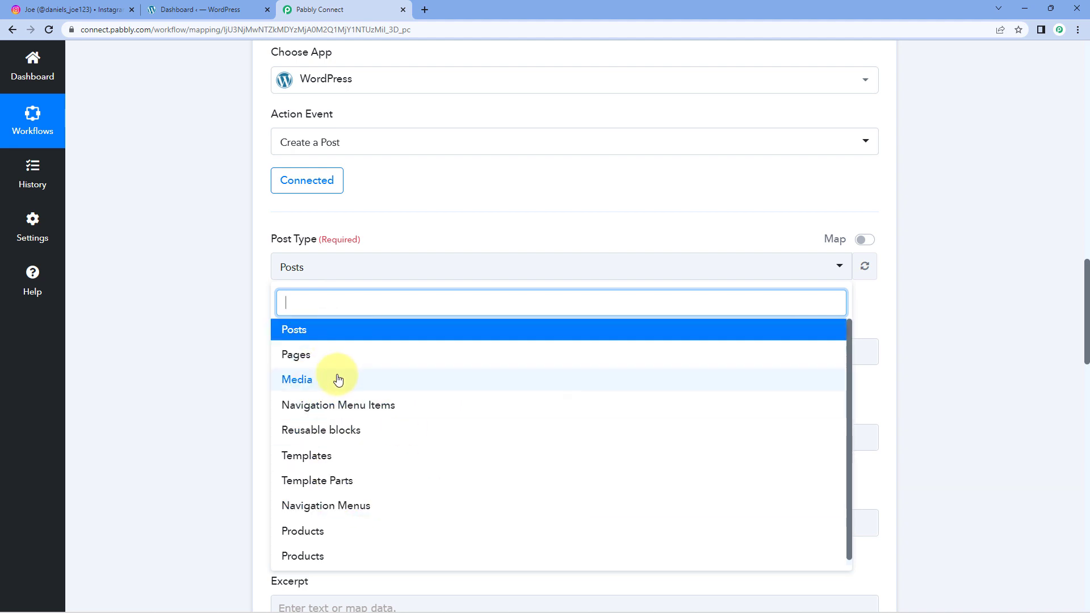
pyautogui.click(323, 332)
pyautogui.scroll(-1, 250, 302)
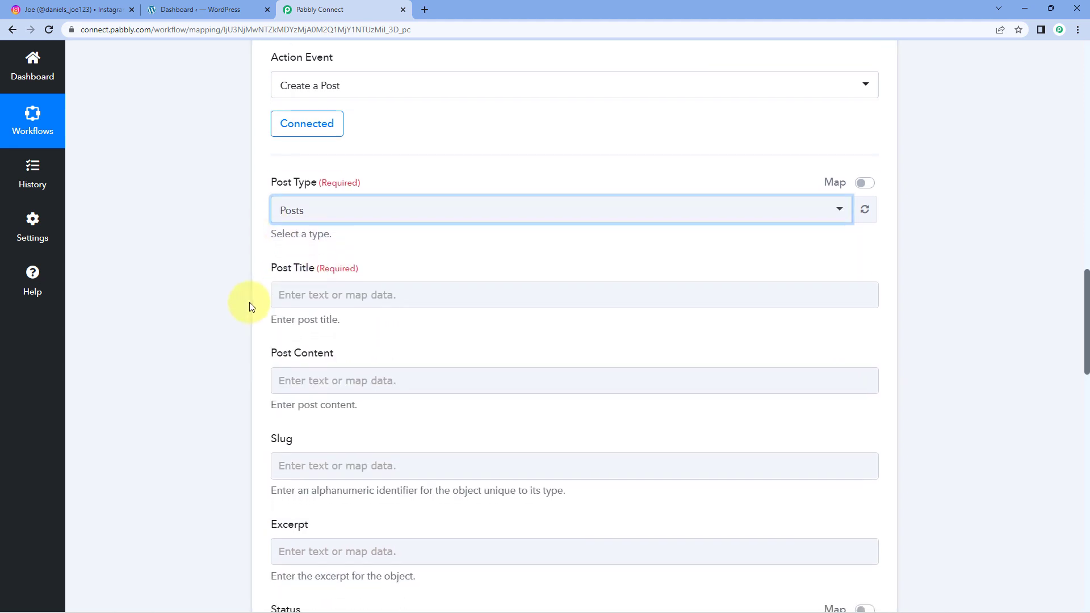
# Step: Enter "New Product" as the static Post Title of the WordPress post
pyautogui.click(226, 284)
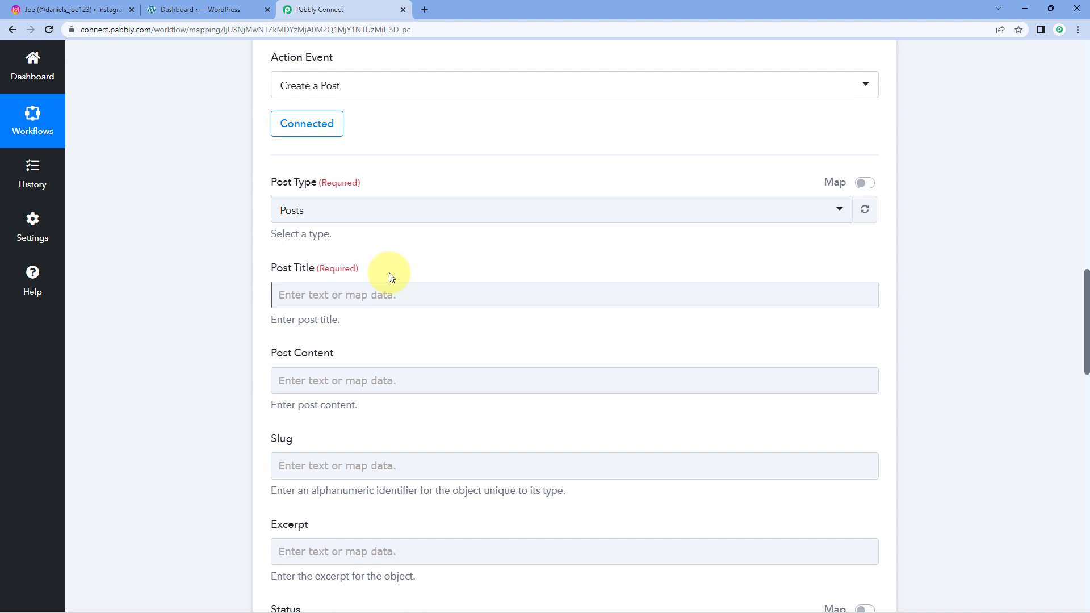
pyautogui.click(356, 295)
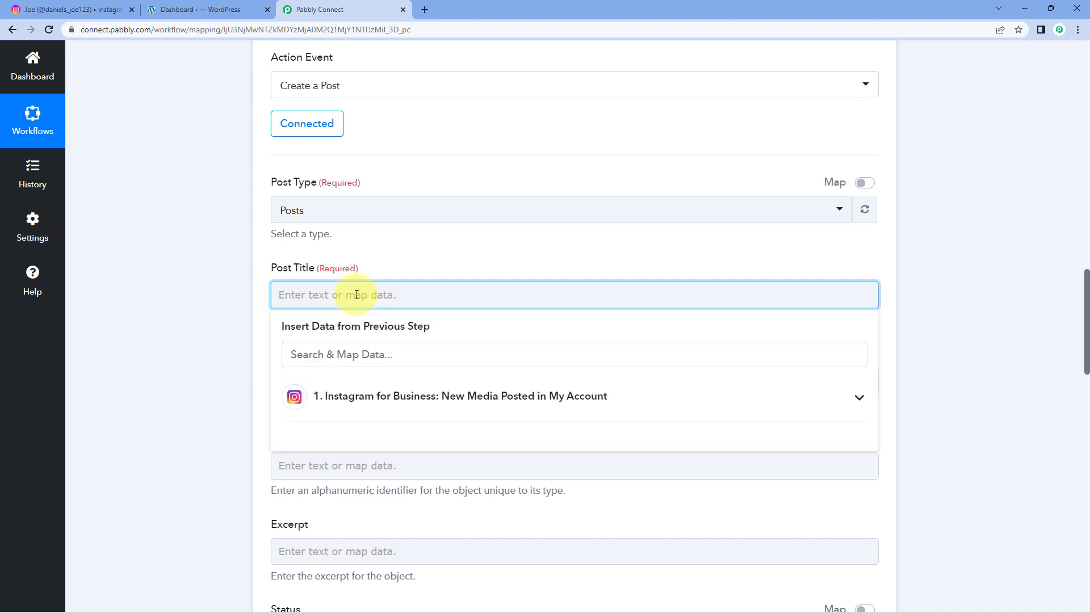
pyautogui.write('New Product')
pyautogui.click(229, 288)
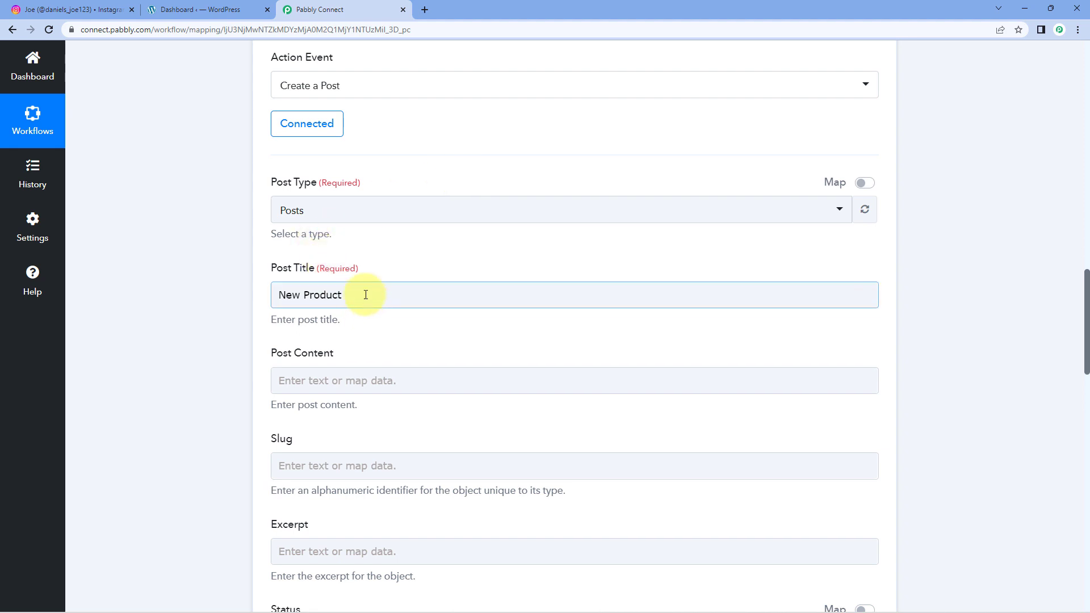
pyautogui.moveTo(363, 295); pyautogui.dragTo(236, 297)
pyautogui.click(308, 294)
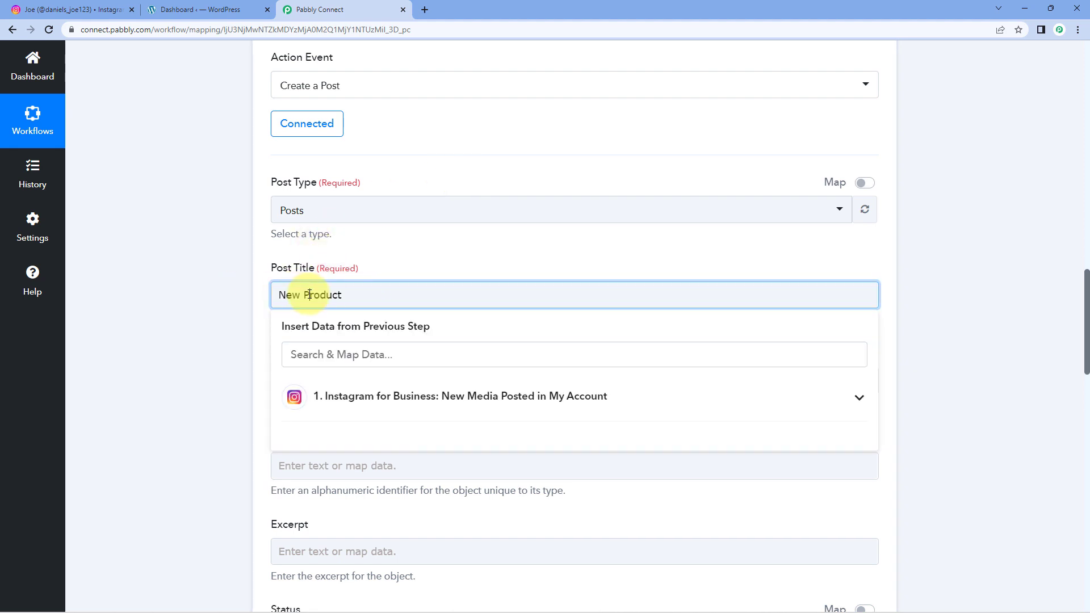
pyautogui.click(415, 257)
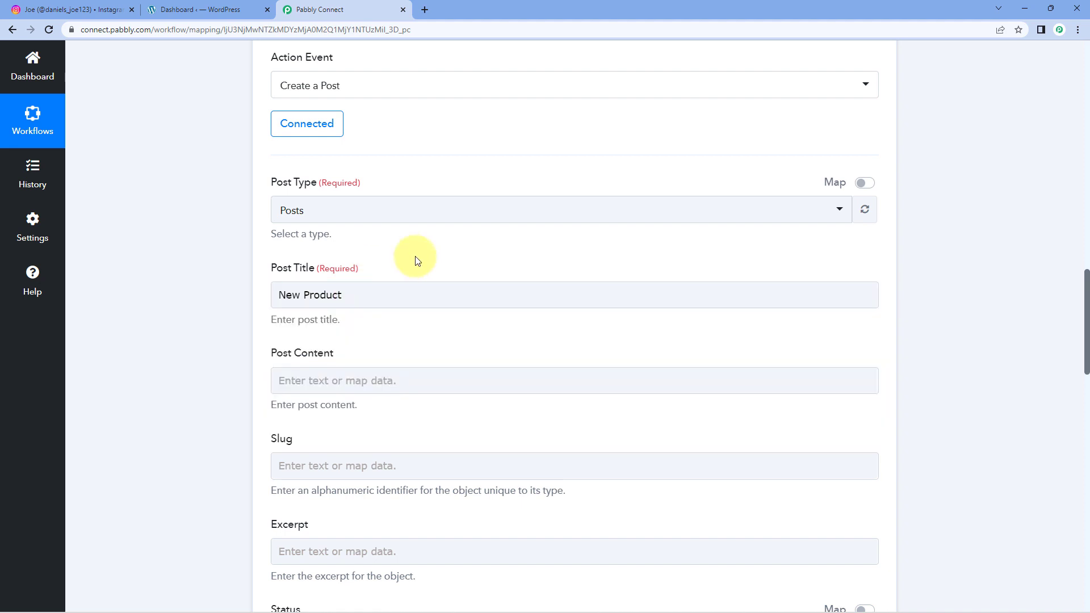
# Step: Switch to Instagram and examine the image and full caption of the microphone post
pyautogui.scroll(-2, 414, 257)
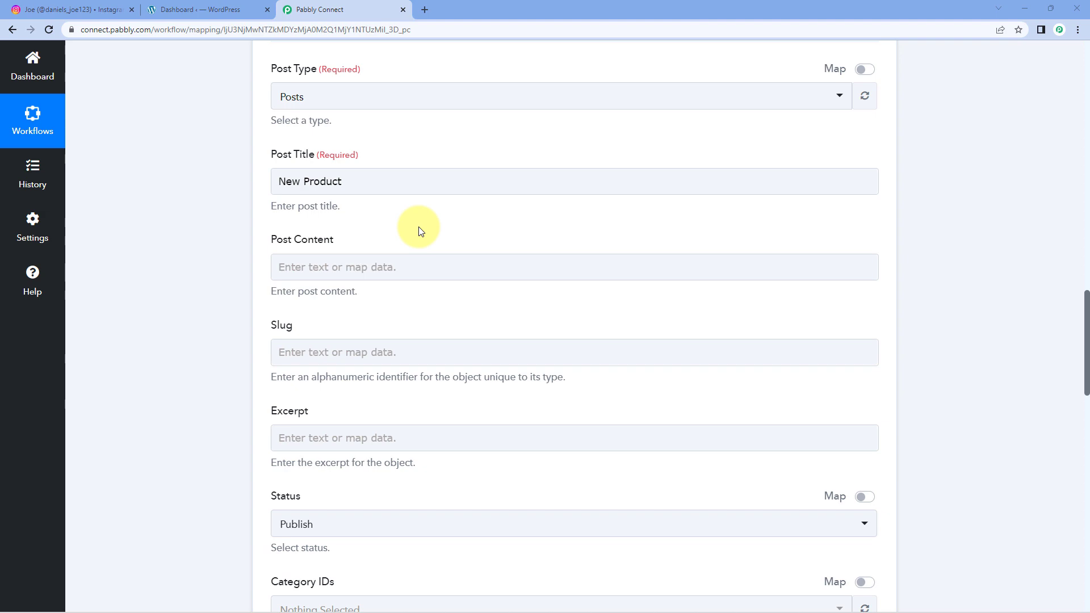
pyautogui.click(50, 9)
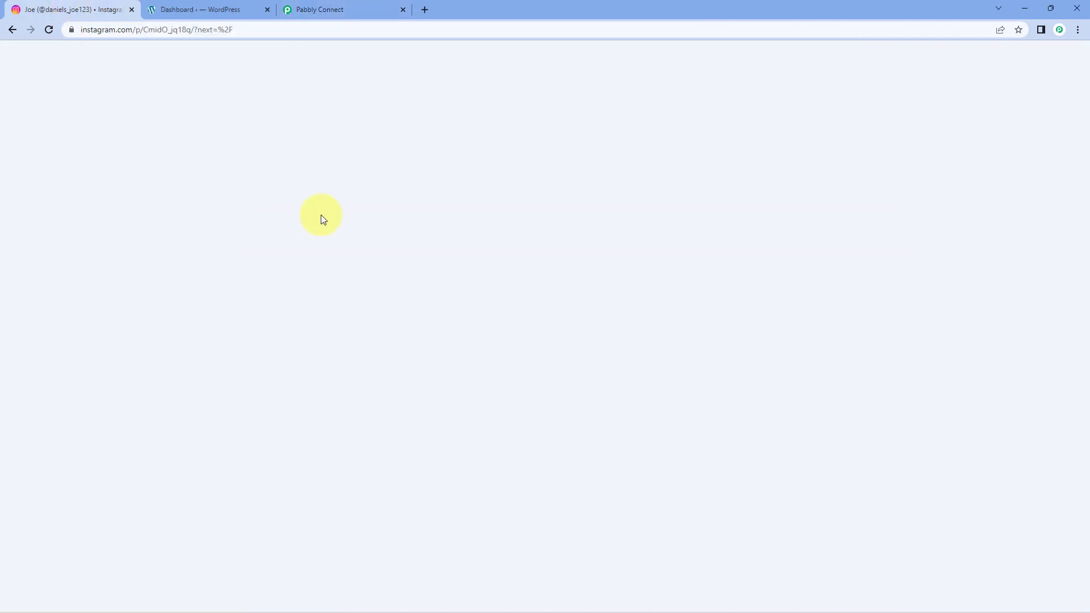
pyautogui.click(481, 220)
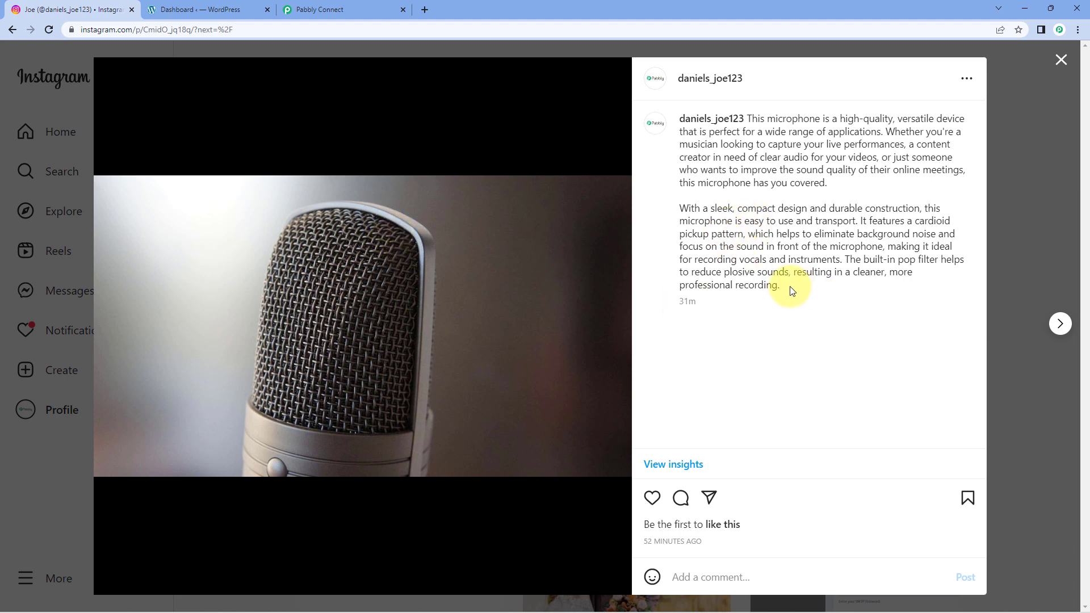
pyautogui.moveTo(787, 286); pyautogui.dragTo(752, 117)
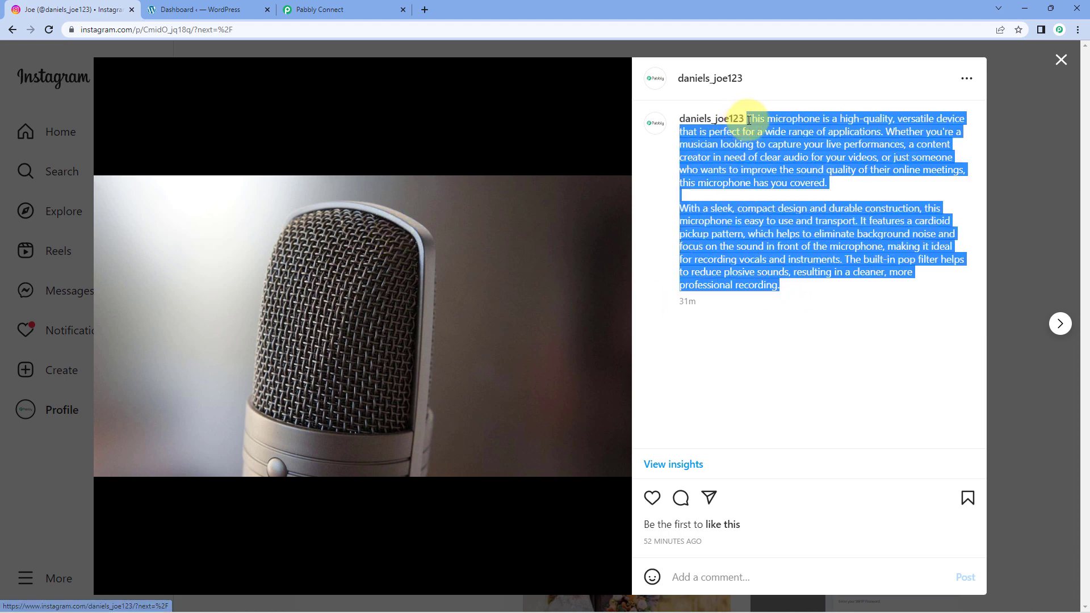
# Step: Return to Pabbly Connect and start the Post Content with the image tag opening <img src='
pyautogui.click(347, 9)
pyautogui.click(384, 265)
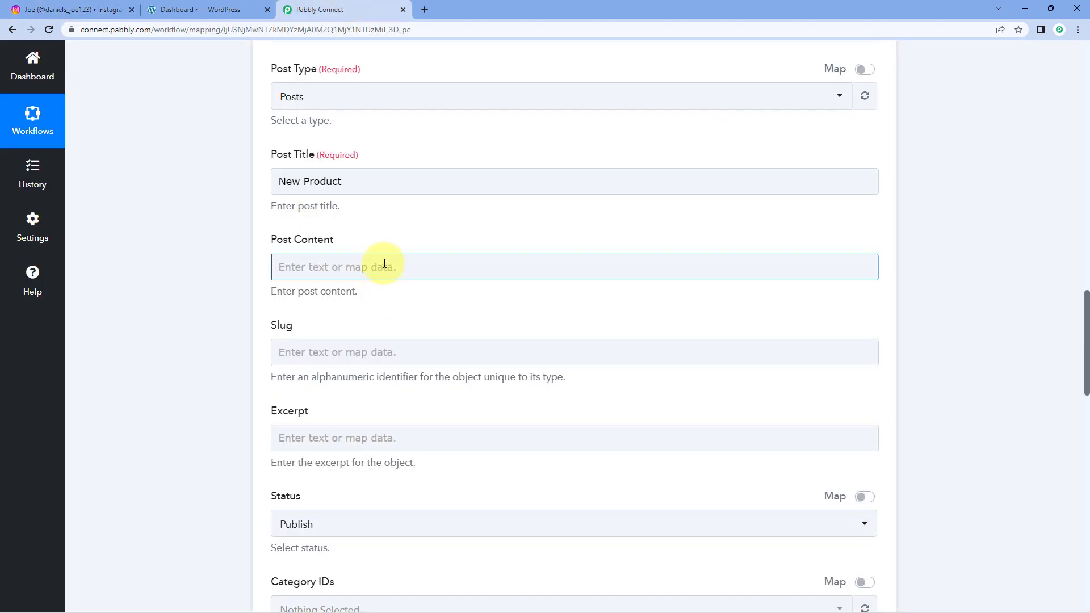
pyautogui.click(357, 265)
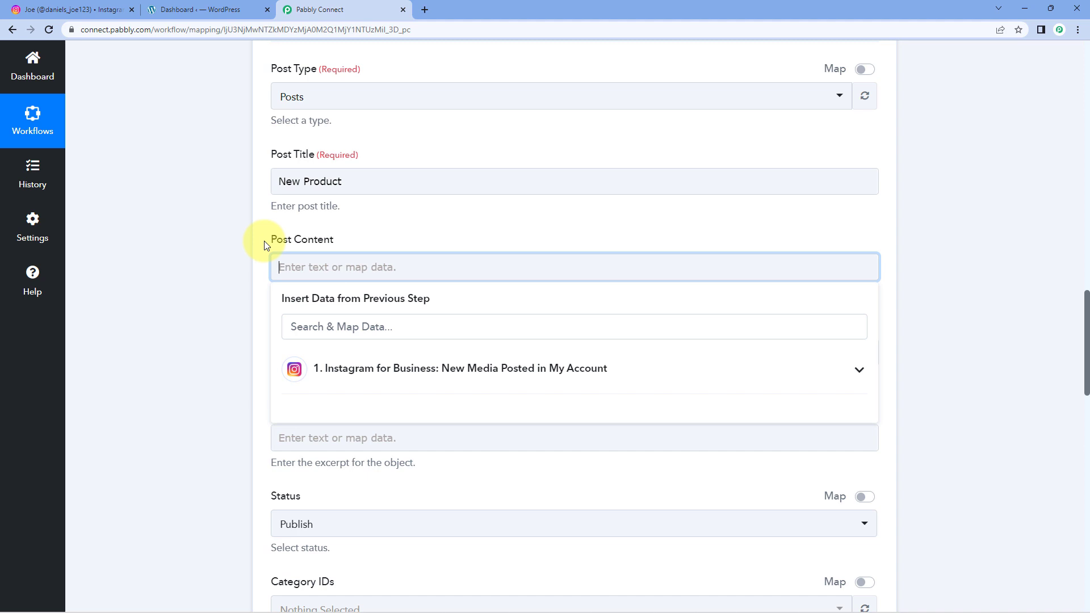
pyautogui.write("<img src='")
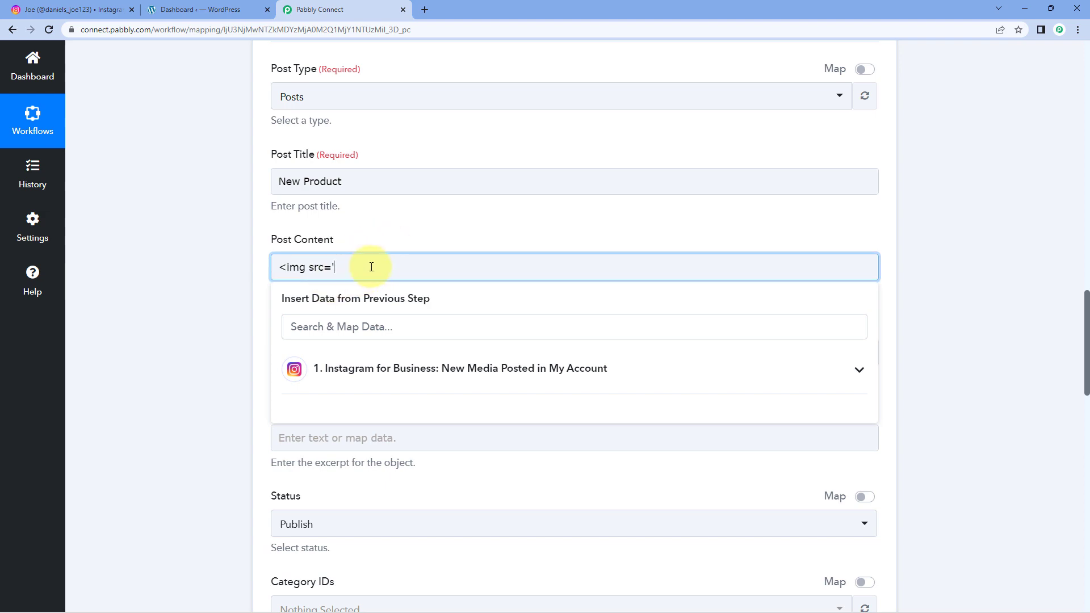
# Step: Examine the Res1 Media Url field and its full image link in the Instagram trigger's response
pyautogui.scroll(12, 486, 227)
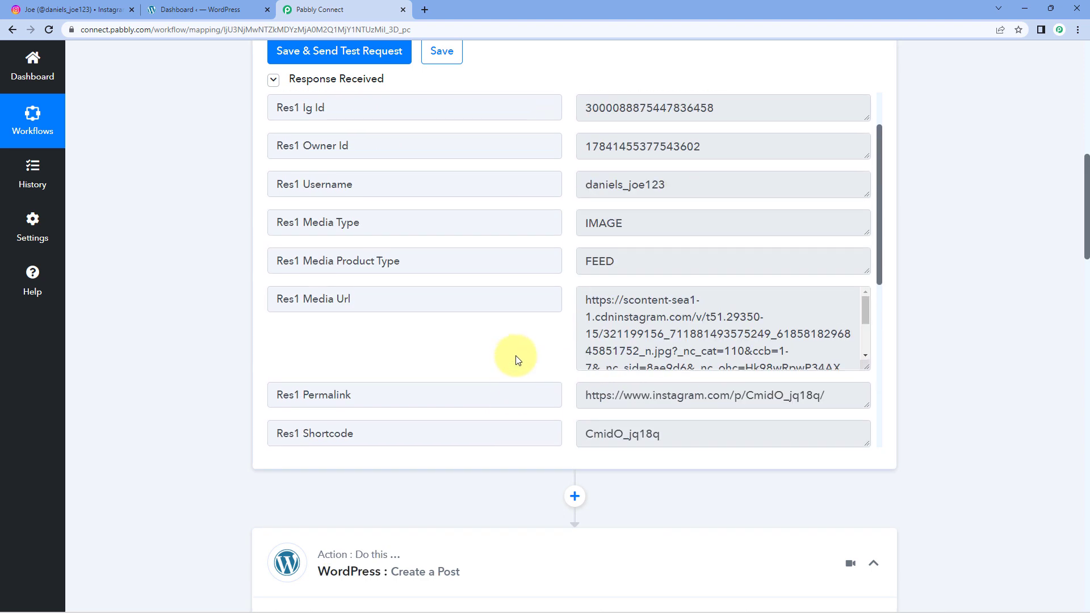
pyautogui.scroll(2, 519, 350)
pyautogui.scroll(-3, 568, 227)
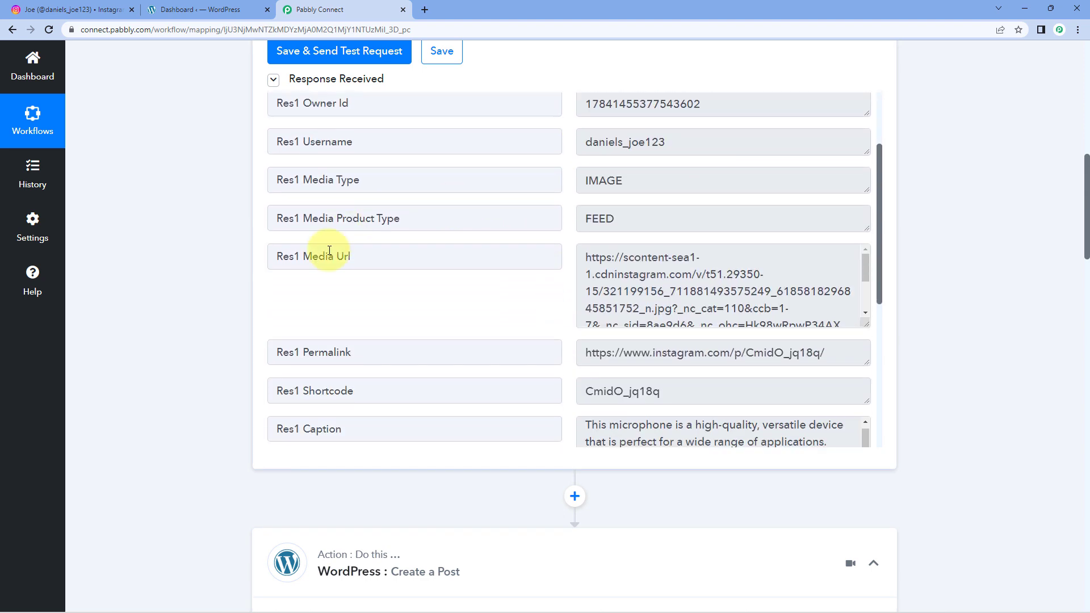
pyautogui.moveTo(366, 256); pyautogui.dragTo(303, 258)
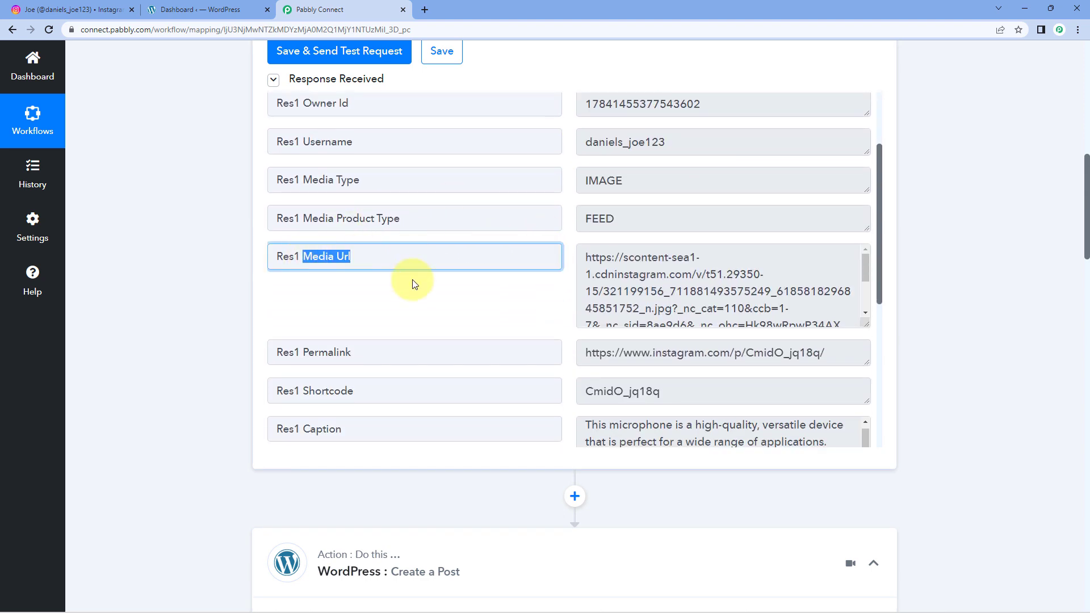
pyautogui.click(579, 257)
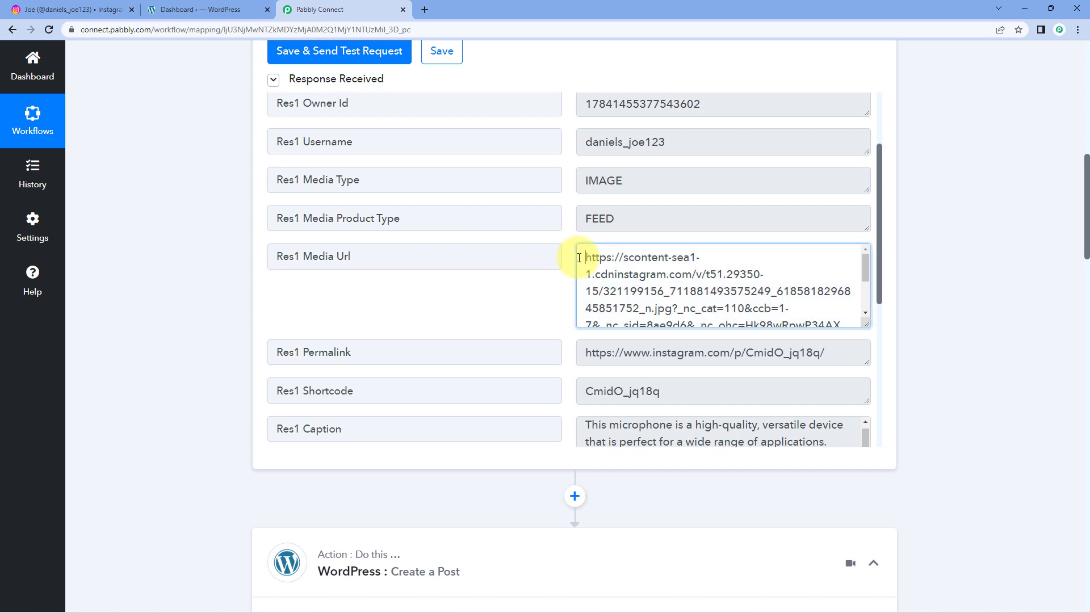
pyautogui.moveTo(579, 258); pyautogui.dragTo(816, 319)
pyautogui.click(738, 314)
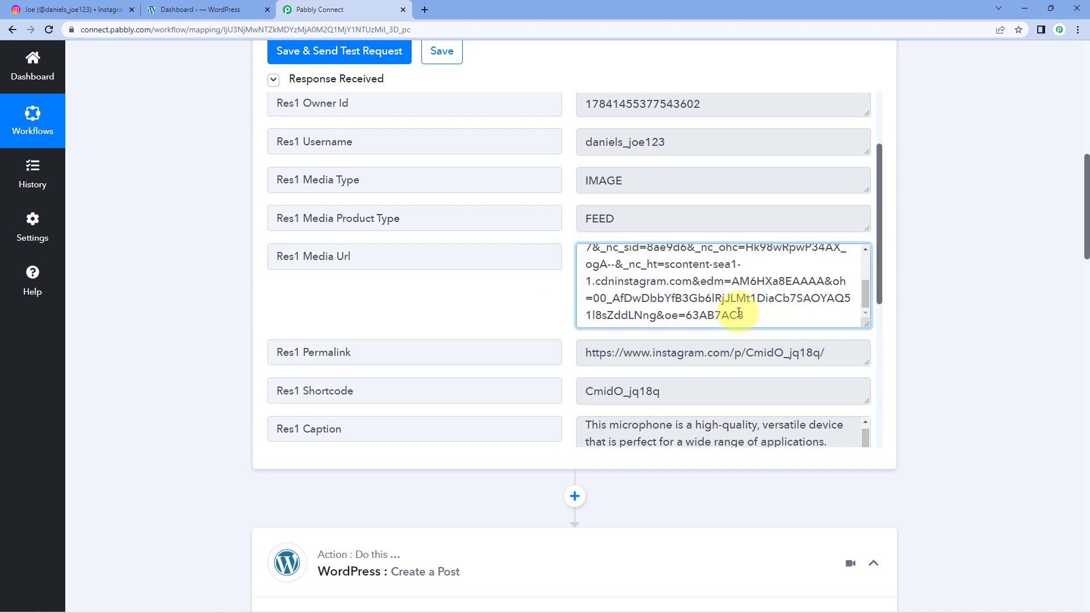
pyautogui.moveTo(738, 315); pyautogui.dragTo(638, 251)
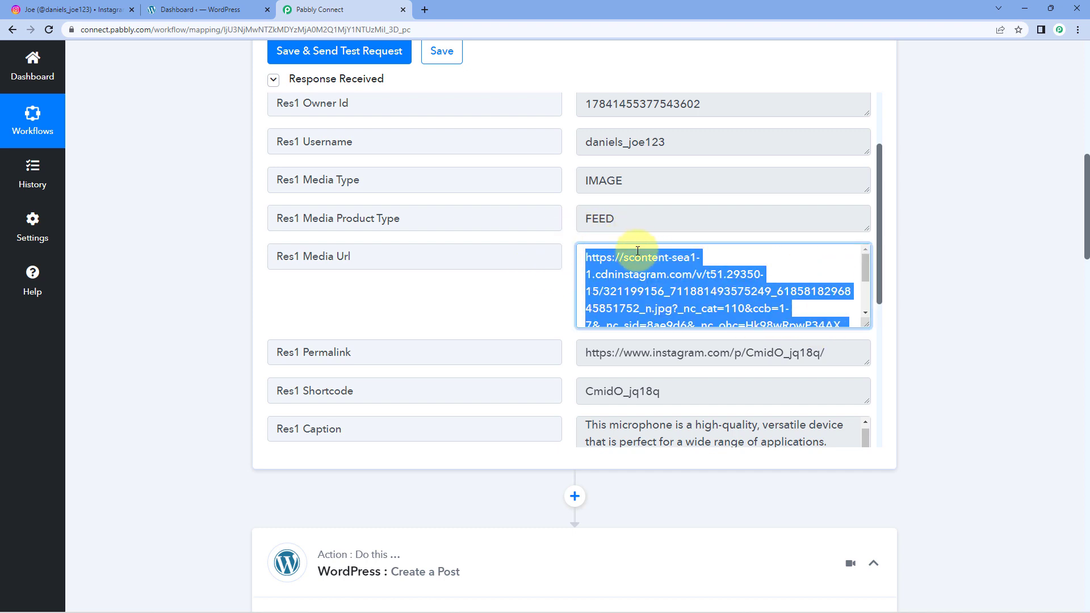
pyautogui.click(540, 290)
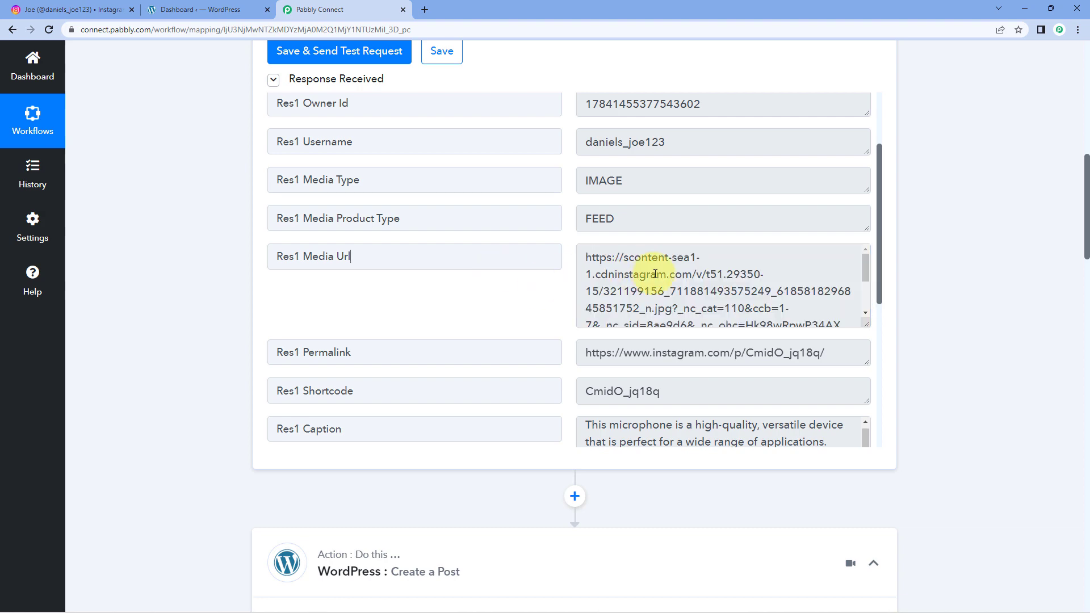
# Step: Map Res1 Media Url from the Instagram trigger into the Post Content's image source and close the tag with '/>
pyautogui.scroll(-13, 220, 281)
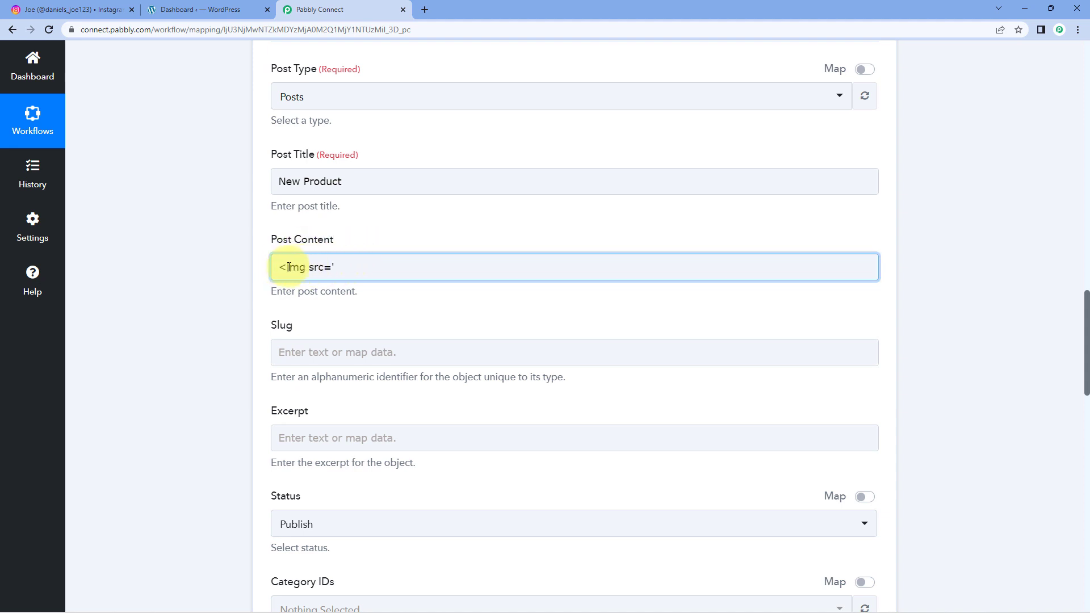
pyautogui.click(336, 267)
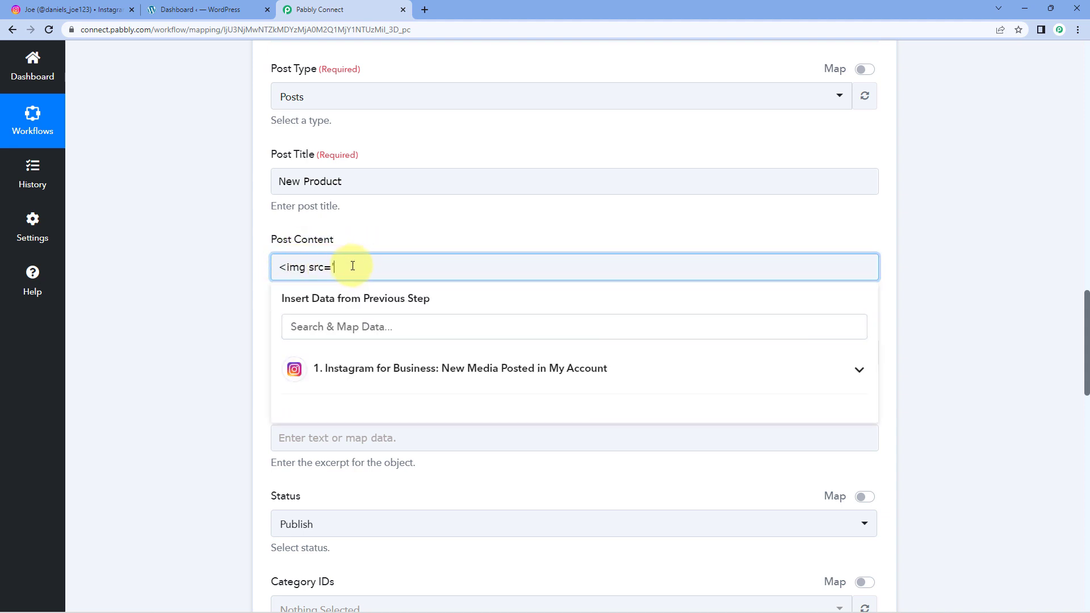
pyautogui.click(455, 370)
pyautogui.scroll(-2, 262, 345)
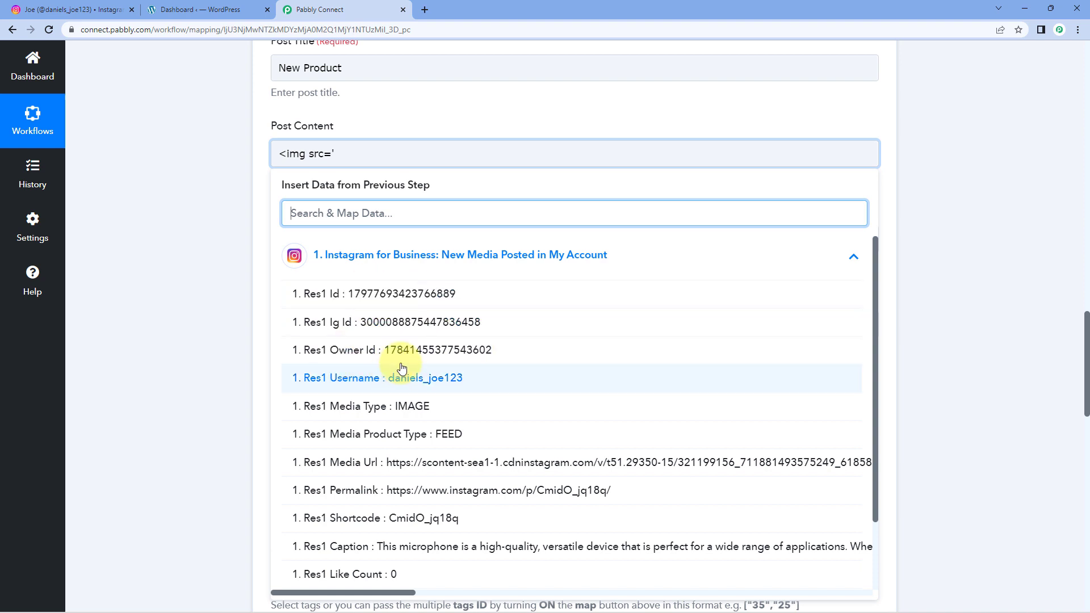
pyautogui.click(382, 470)
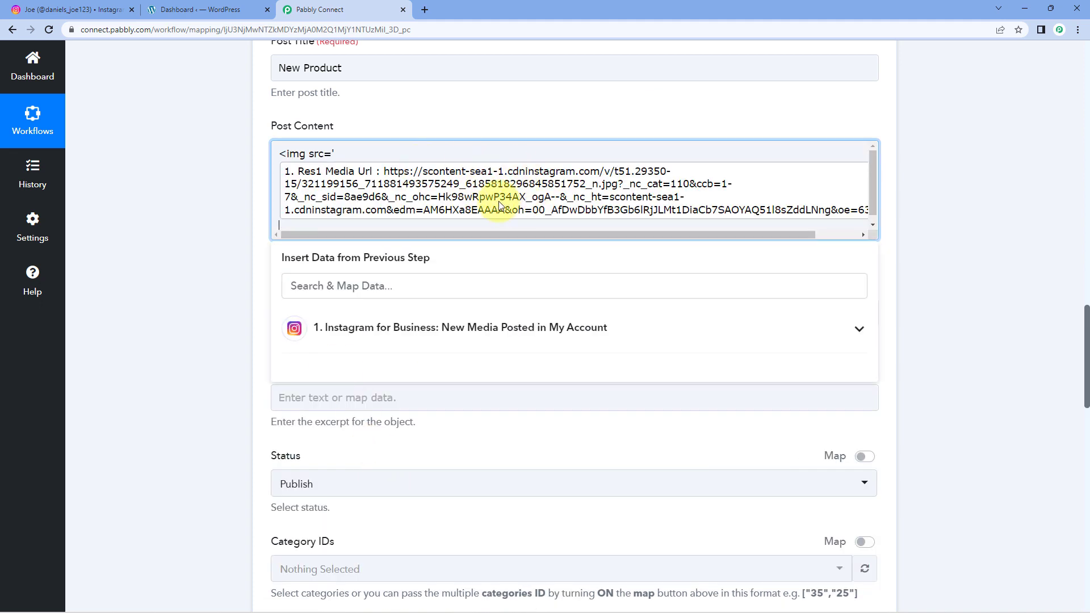
pyautogui.write("'/>")
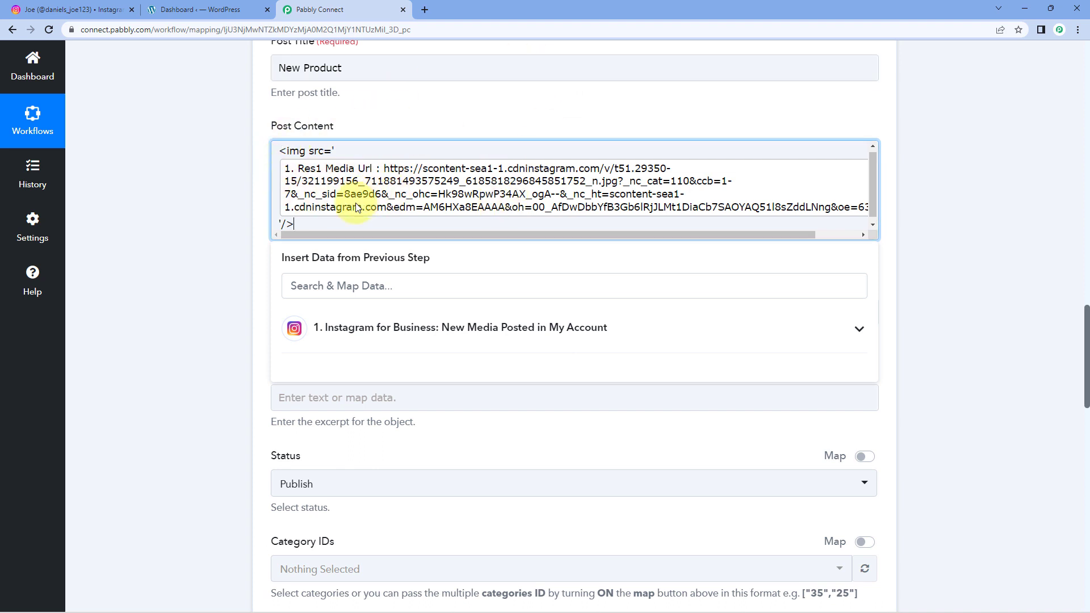
# Step: Add blank lines below the closed image tag in the Post Content
pyautogui.press('Return')
pyautogui.press('Return')
pyautogui.press('Return')
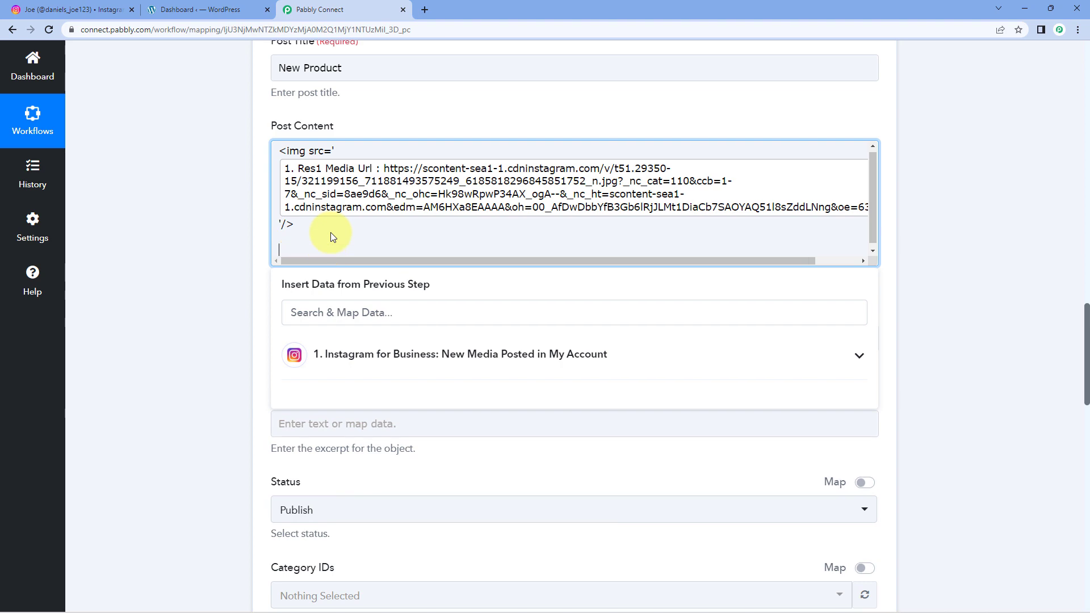
# Step: Switch to Instagram, examine the microphone post's full caption text, and return to Pabbly Connect
pyautogui.click(35, 6)
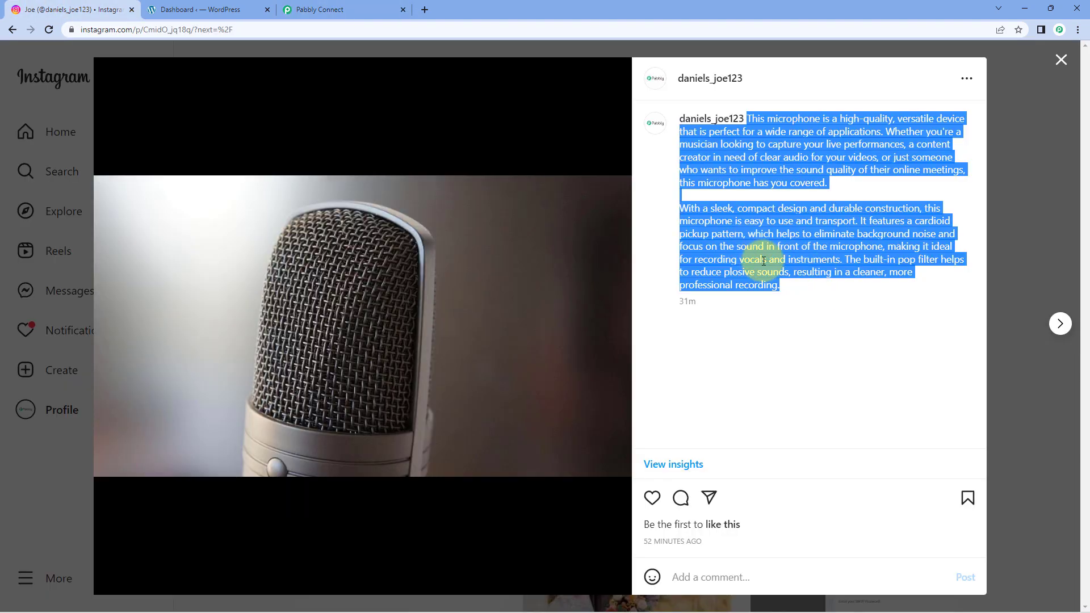
pyautogui.click(786, 291)
pyautogui.moveTo(786, 292); pyautogui.dragTo(746, 121)
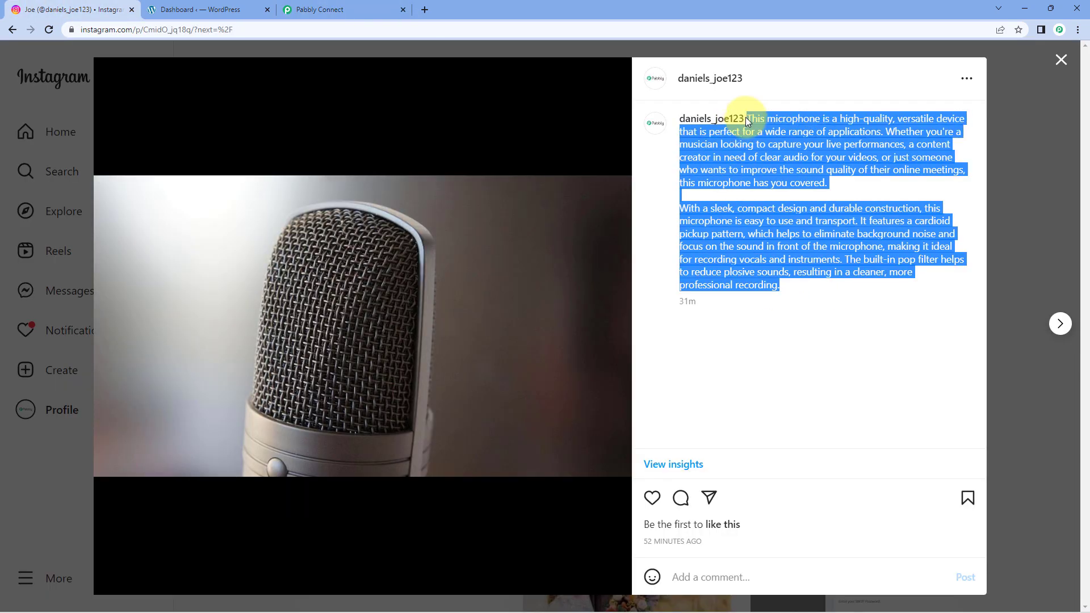
pyautogui.click(360, 8)
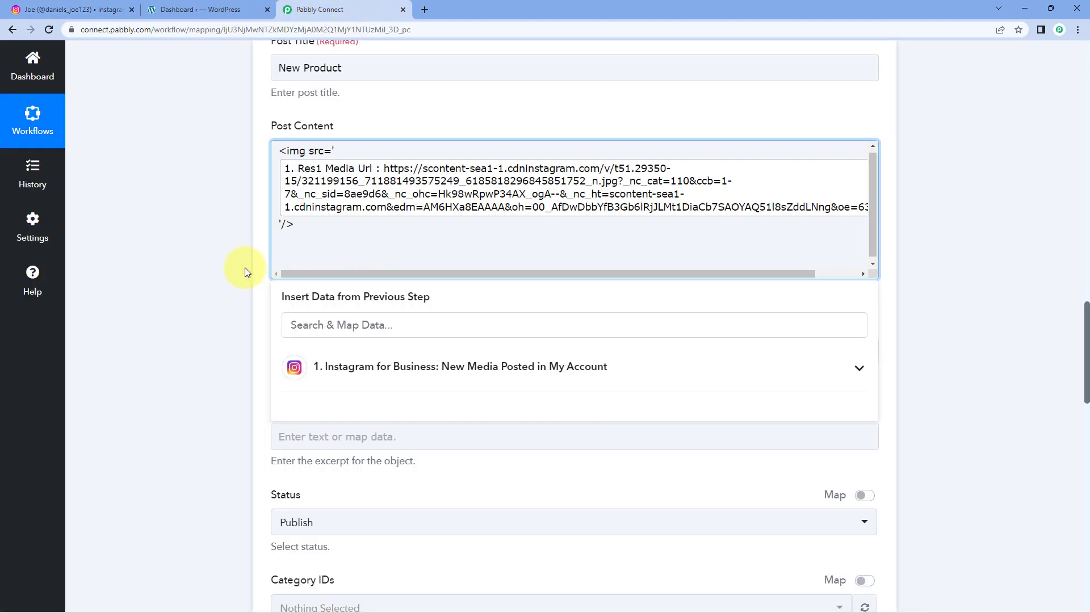
# Step: Map Res1 Caption from the Instagram trigger into the Post Content below the image tag
pyautogui.scroll(-1, 244, 268)
pyautogui.click(434, 309)
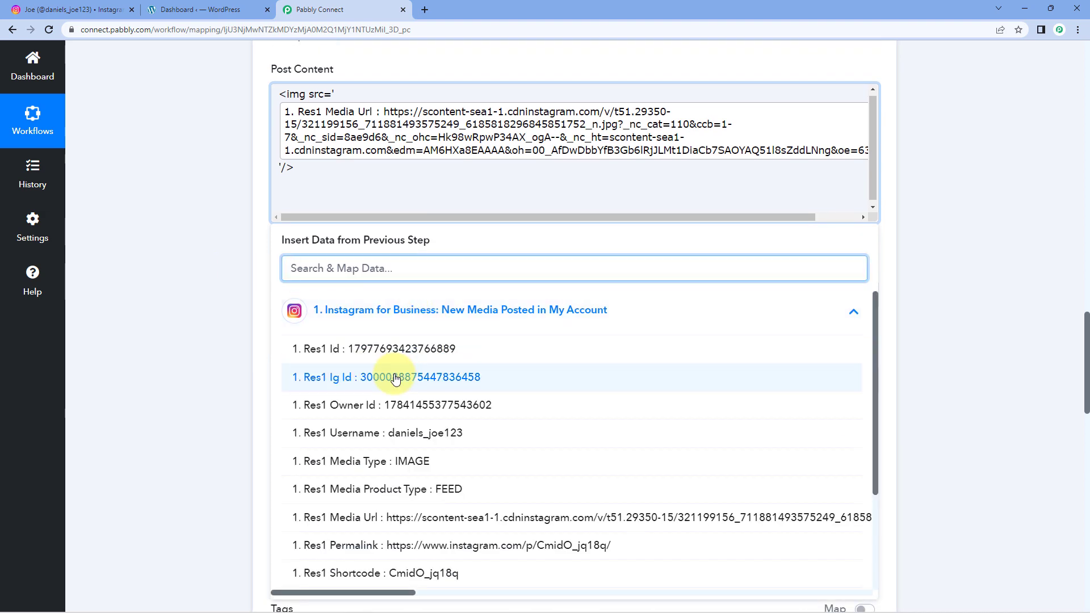
pyautogui.scroll(-3, 396, 380)
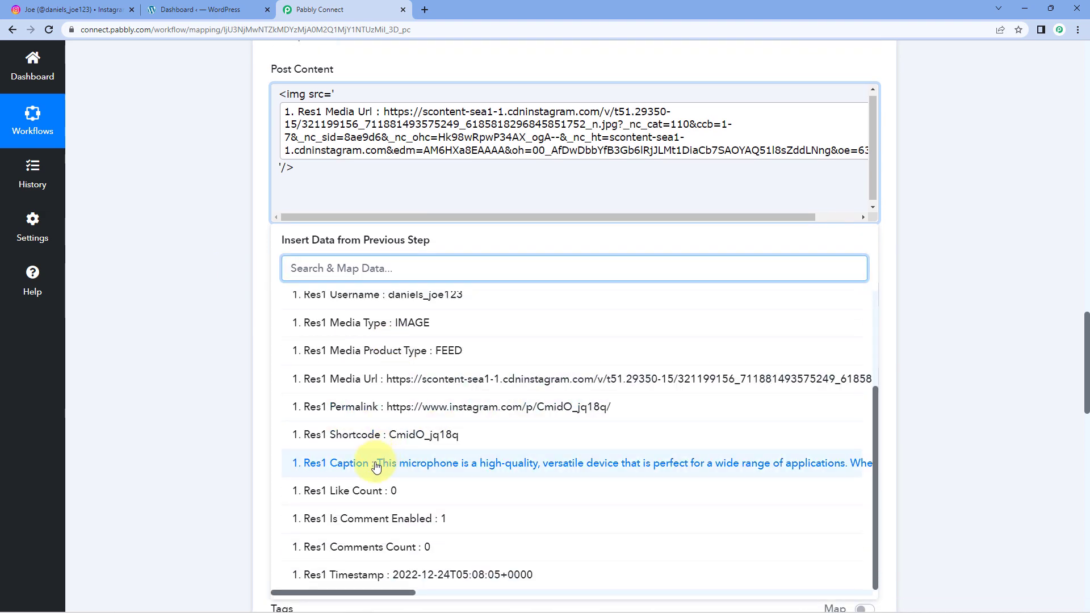
pyautogui.click(376, 464)
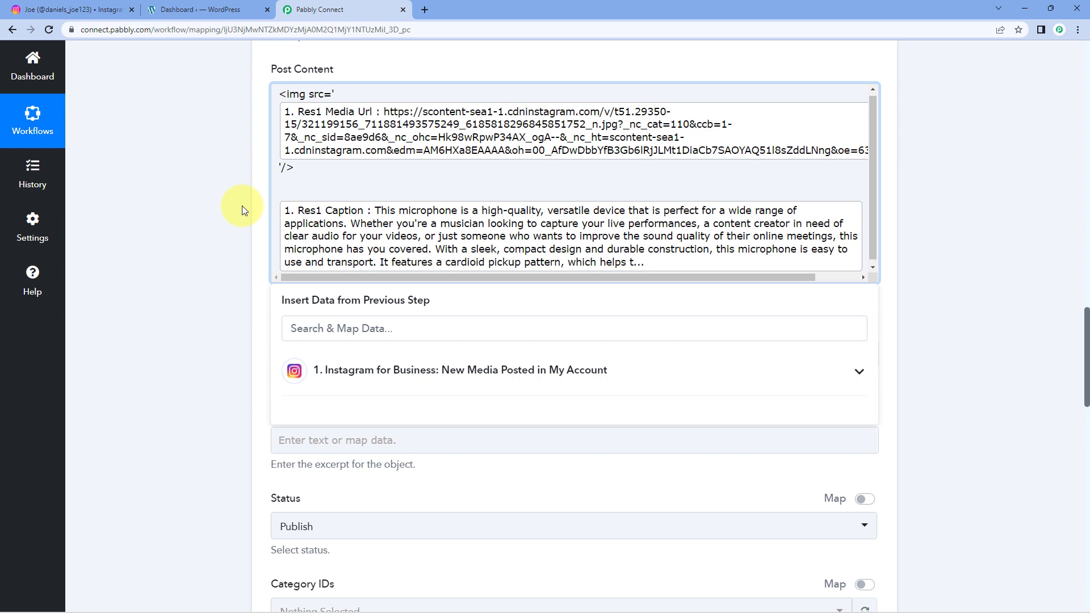
pyautogui.click(219, 199)
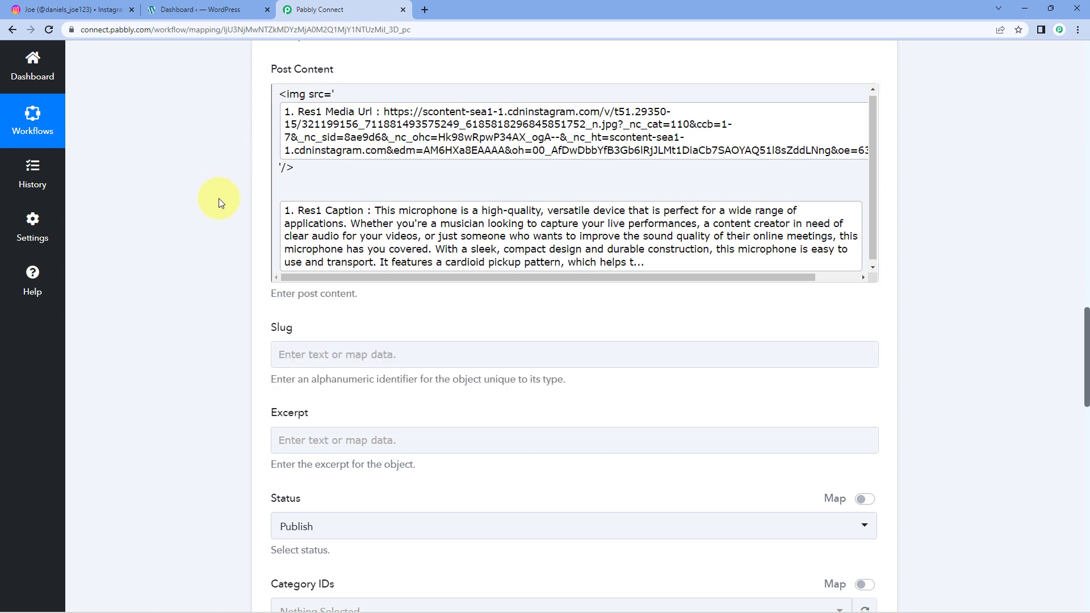
# Step: Leave Slug and Excerpt empty and set the WordPress post's Status to Draft
pyautogui.scroll(-2, 219, 199)
pyautogui.scroll(-1, 217, 199)
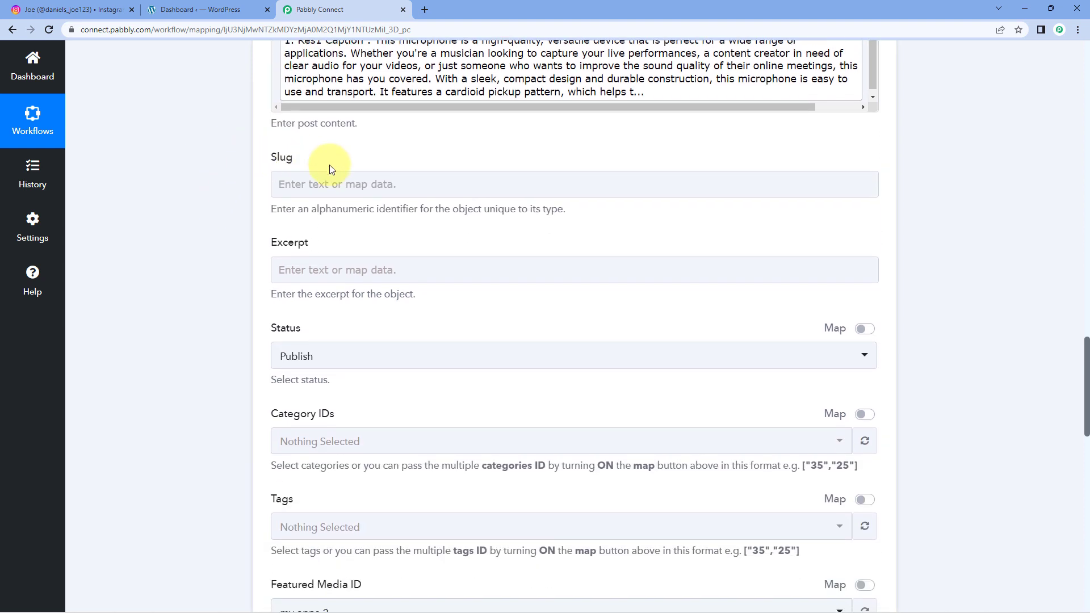
pyautogui.scroll(-1, 252, 182)
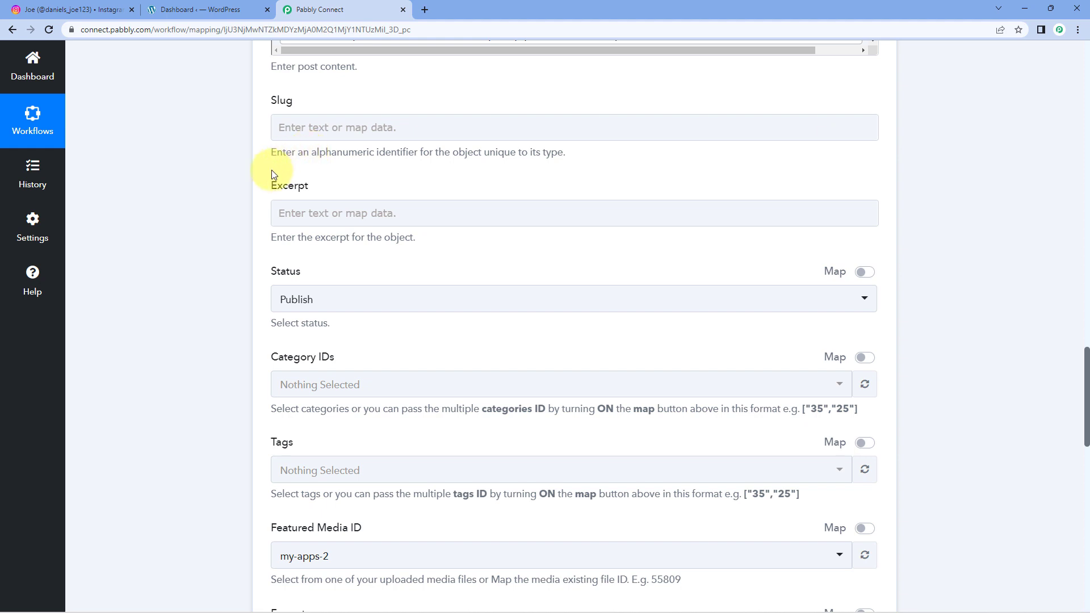
pyautogui.scroll(-2, 270, 175)
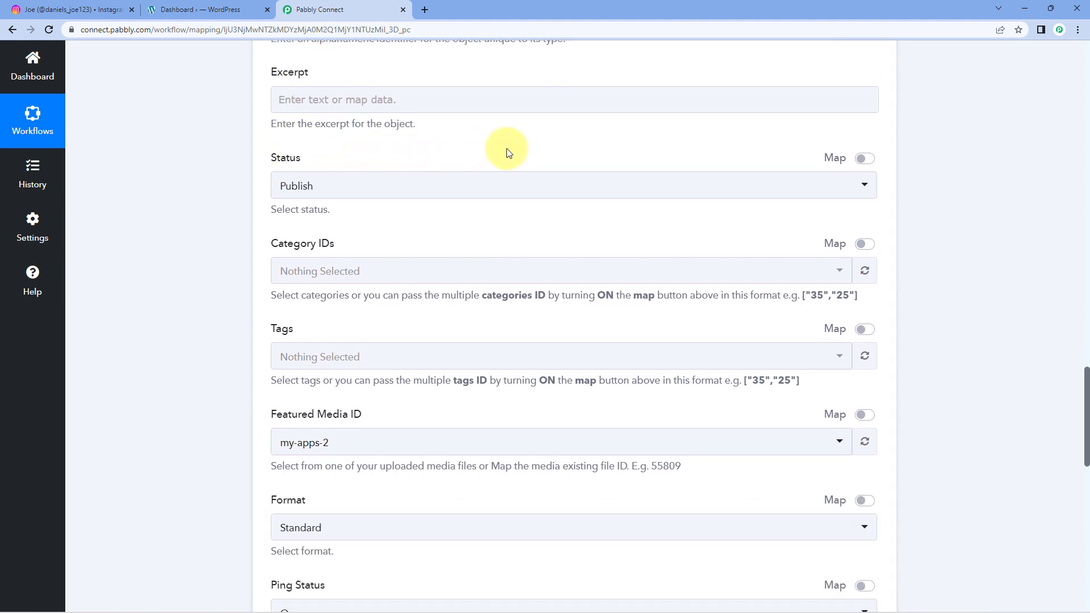
pyautogui.click(372, 189)
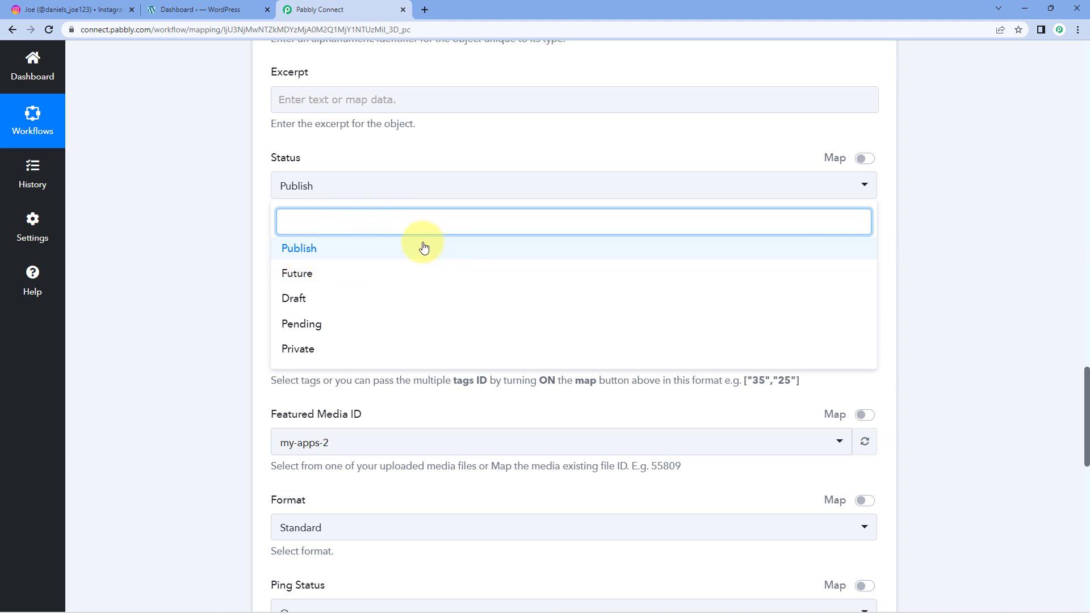
pyautogui.click(327, 302)
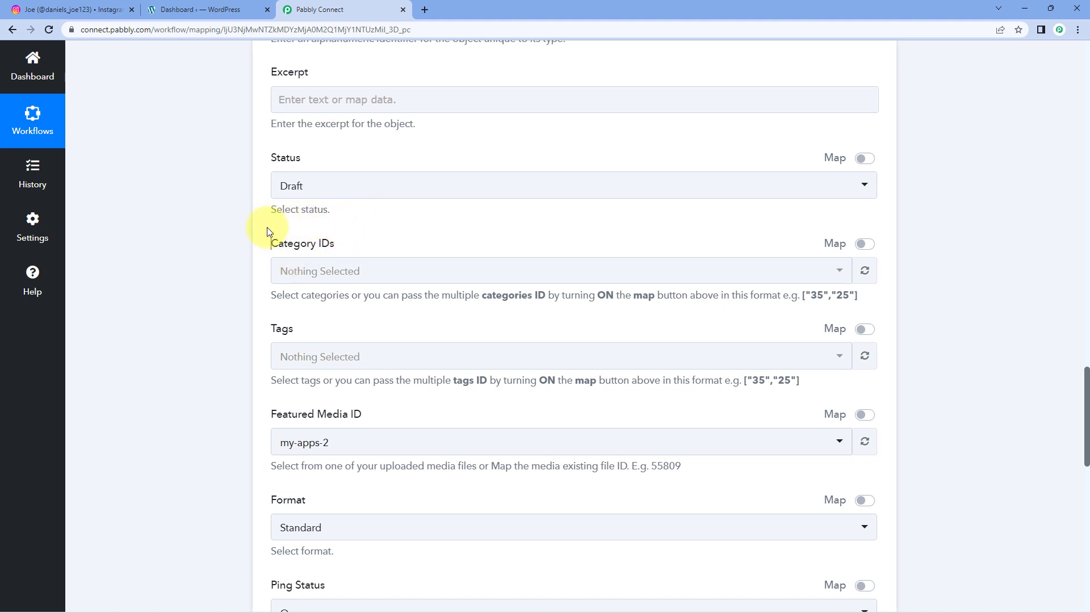
# Step: Assign the Uncategorized category to the post in Category IDs
pyautogui.scroll(-1, 239, 218)
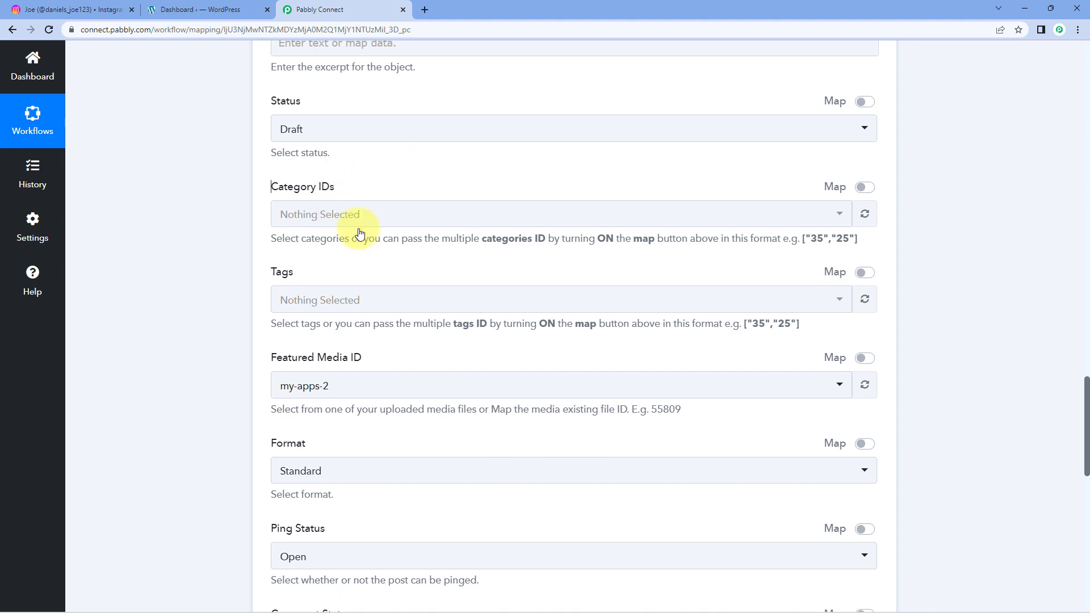
pyautogui.click(435, 221)
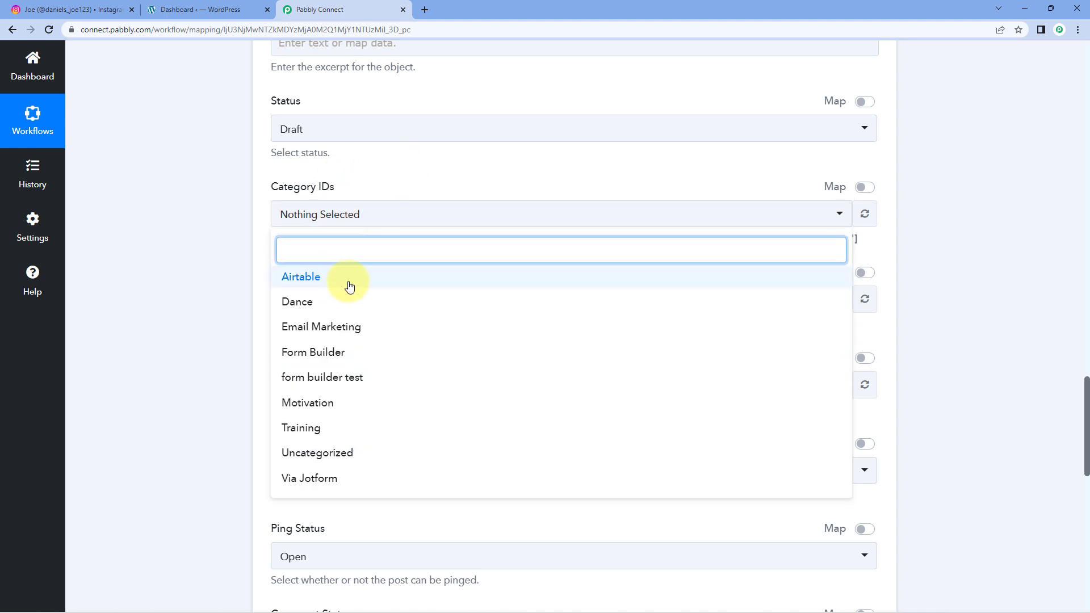
pyautogui.scroll(-2, 349, 285)
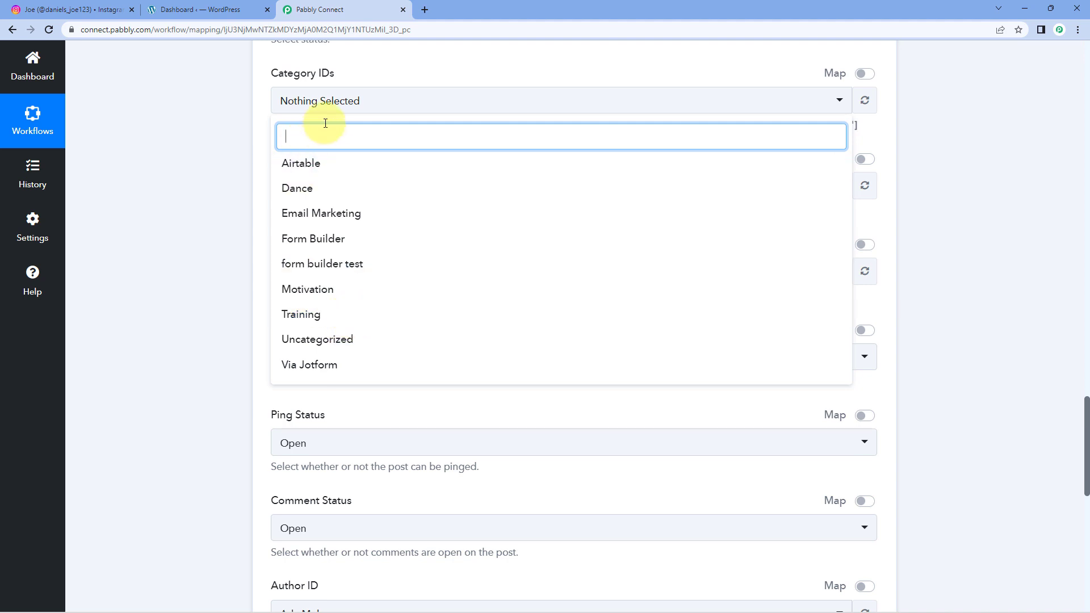
pyautogui.click(312, 340)
pyautogui.click(240, 166)
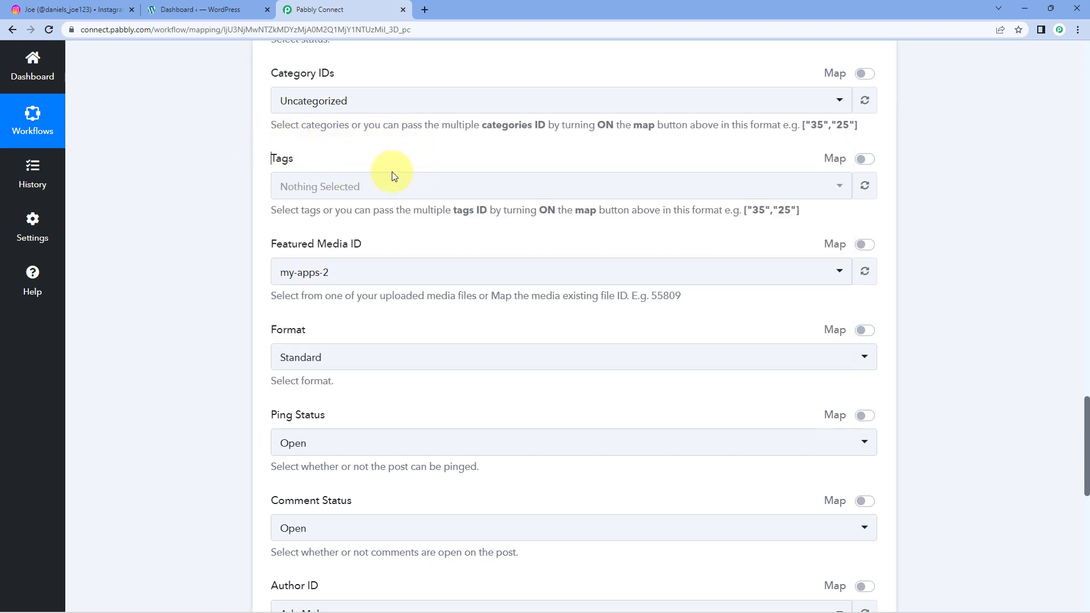
# Step: Add the tags testing and Other to the post
pyautogui.click(361, 181)
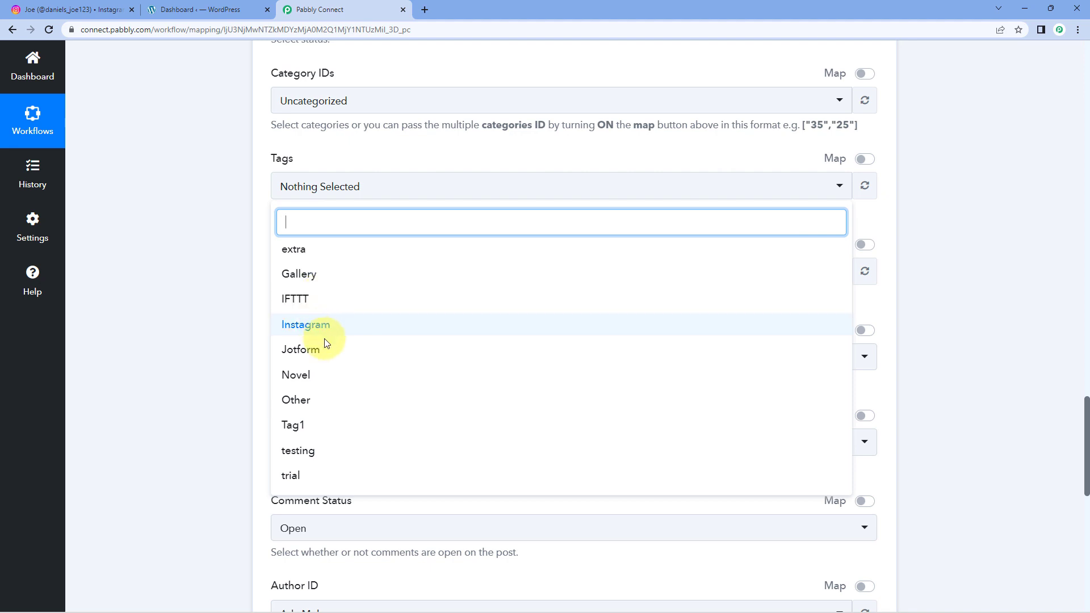
pyautogui.click(315, 452)
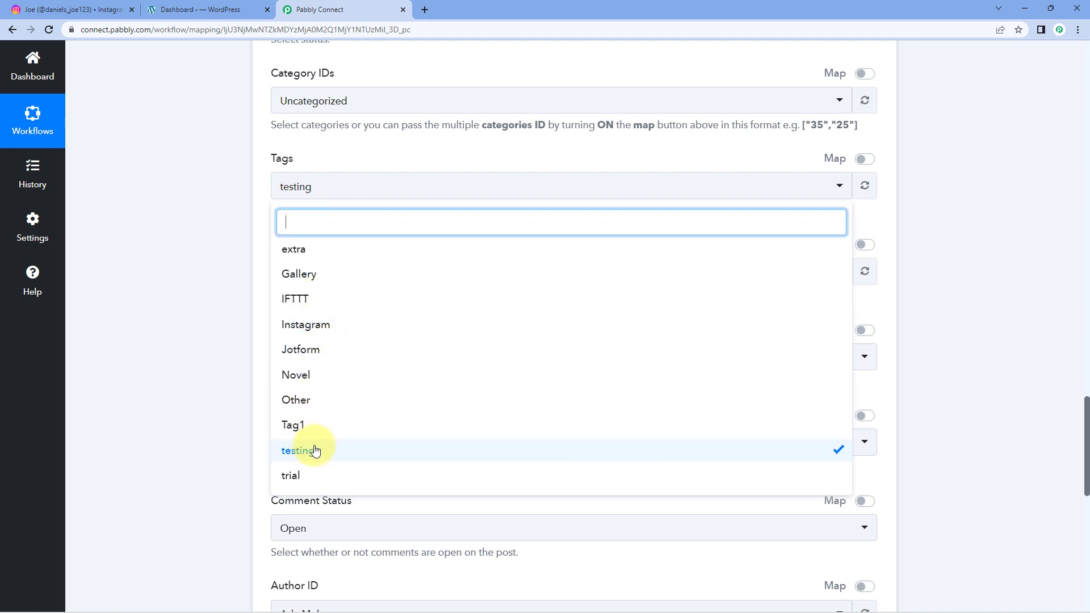
pyautogui.click(332, 400)
pyautogui.click(248, 255)
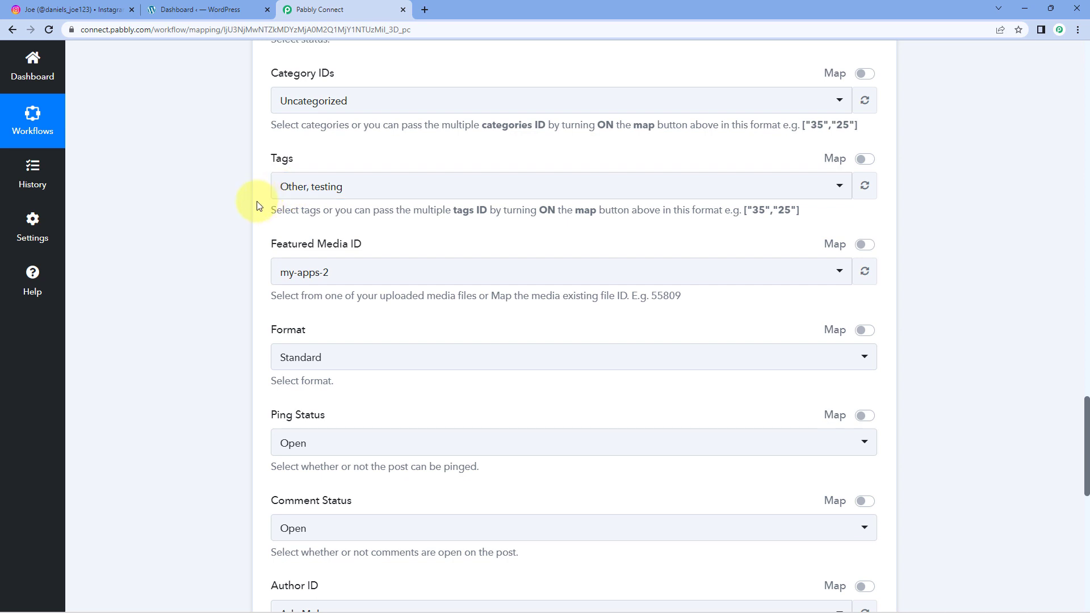
# Step: Browse the uploaded media files offered for the Featured Media ID
pyautogui.scroll(-1, 243, 213)
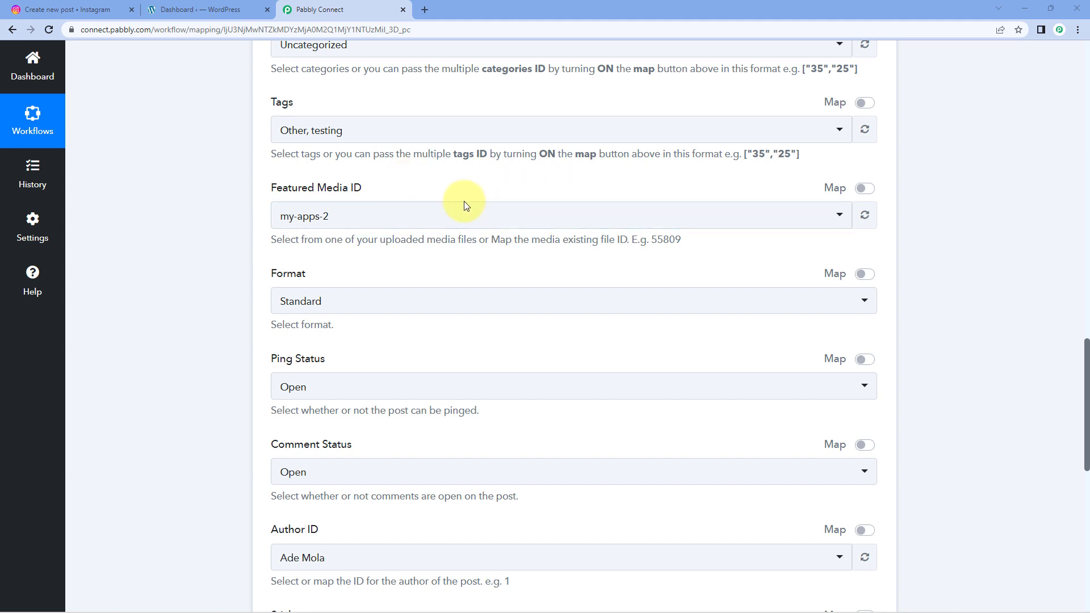
pyautogui.click(430, 220)
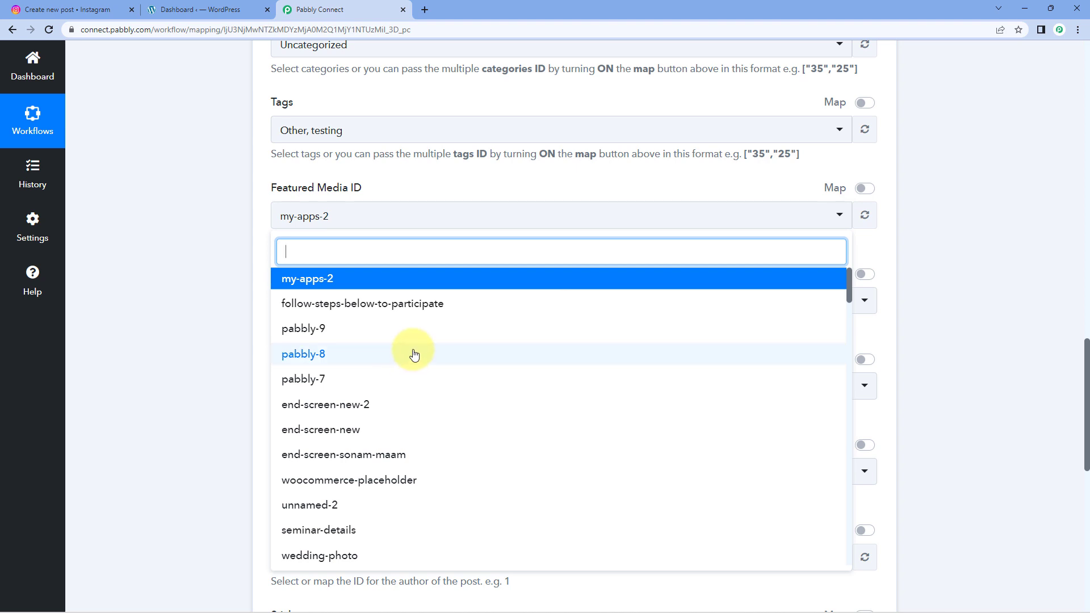
pyautogui.scroll(-3, 417, 349)
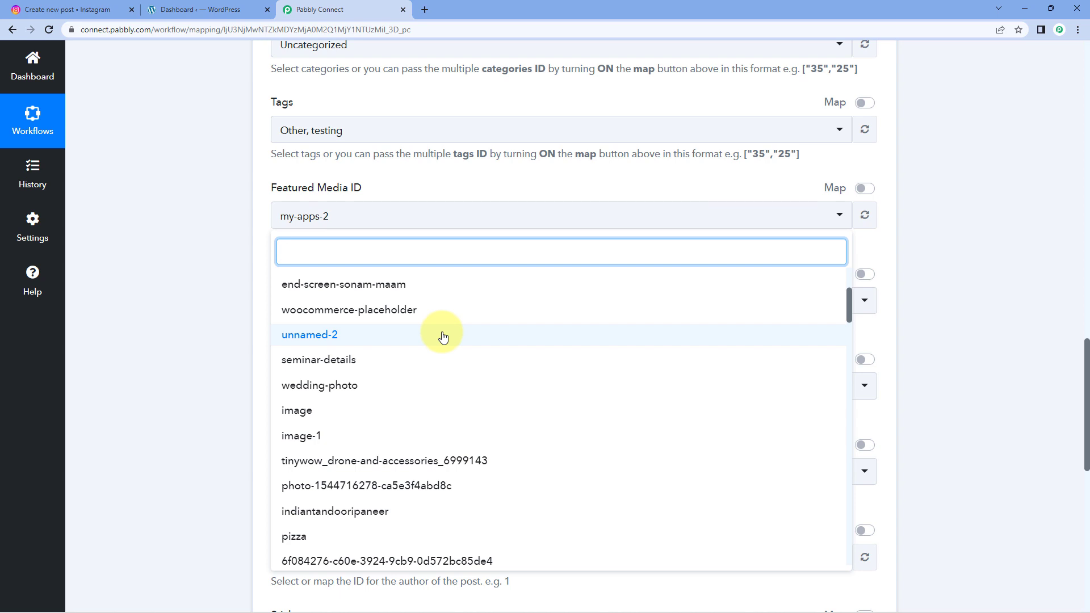
pyautogui.click(612, 191)
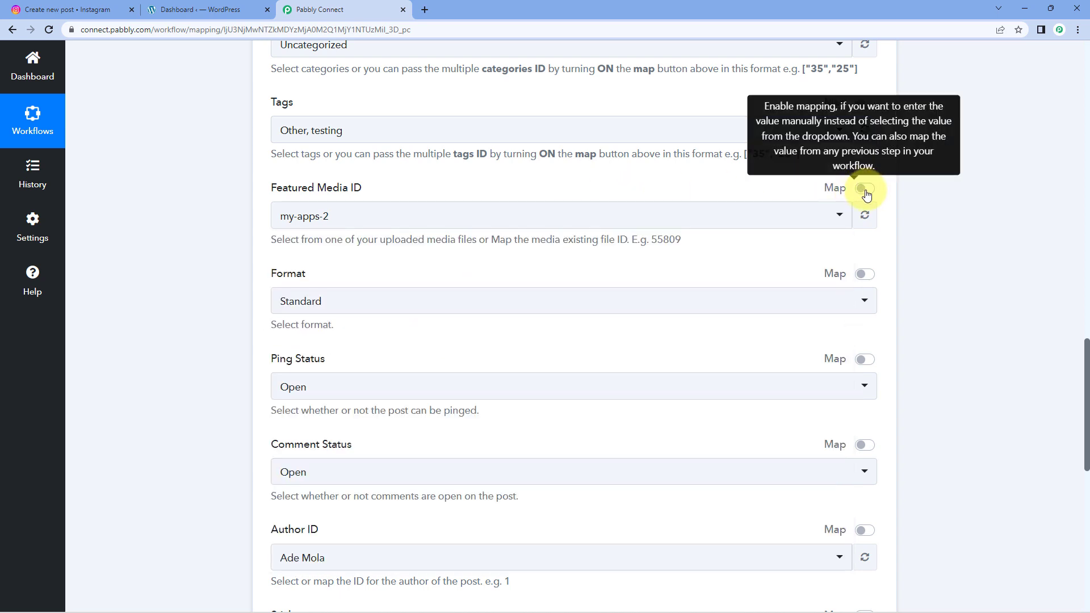
# Step: Turn on mapping for the Featured Media ID and clear its value
pyautogui.click(863, 189)
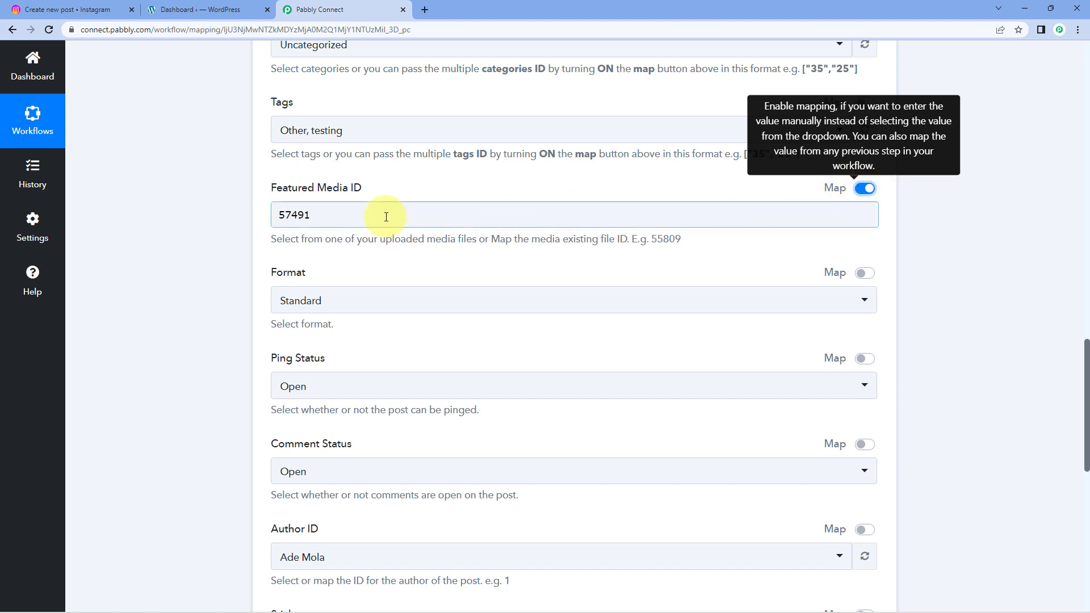
pyautogui.moveTo(384, 214); pyautogui.dragTo(247, 221)
pyautogui.press('BackSpace')
pyautogui.click(242, 223)
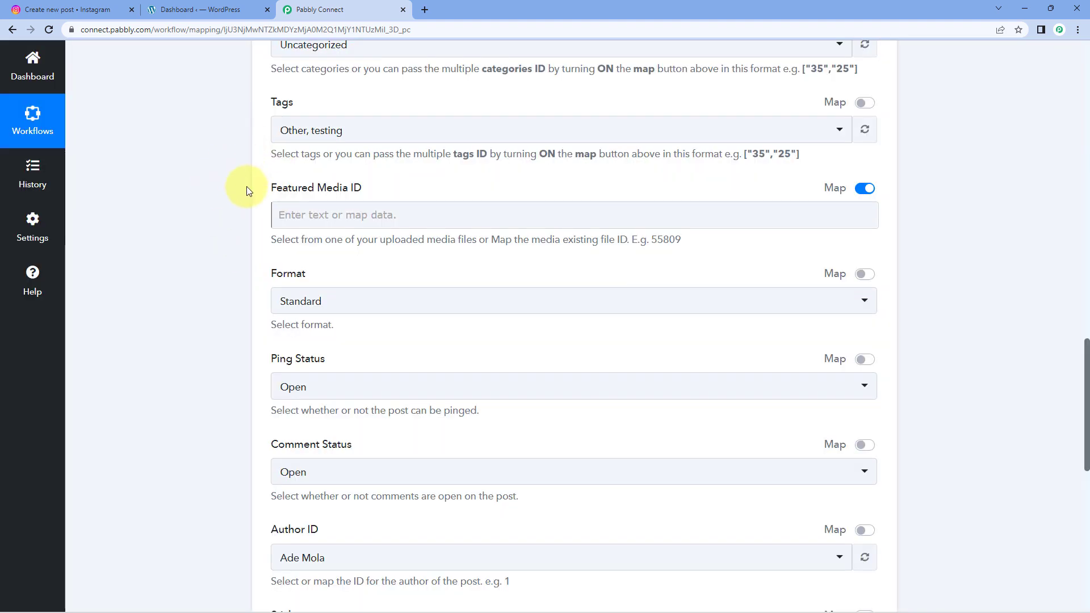
# Step: Choose Standard as the post's Format
pyautogui.scroll(-2, 240, 227)
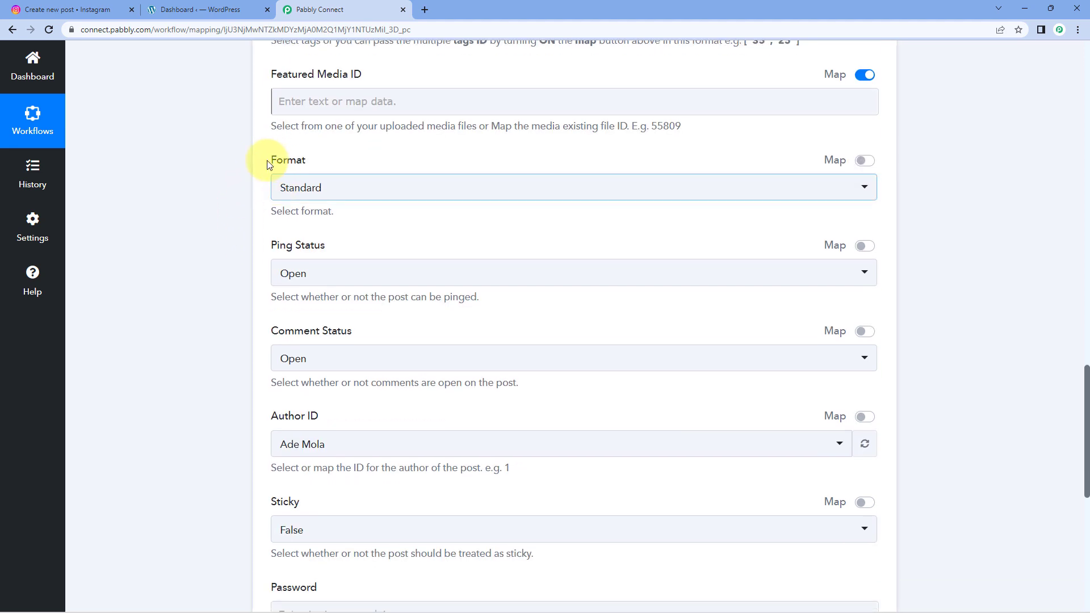
pyautogui.click(359, 189)
pyautogui.scroll(-1, 337, 295)
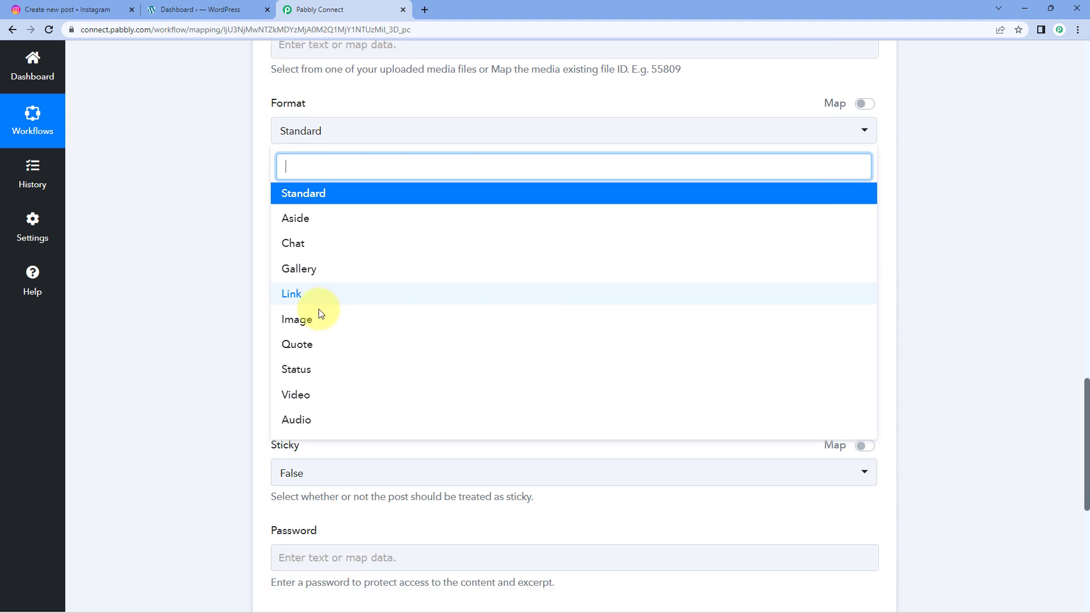
pyautogui.click(341, 192)
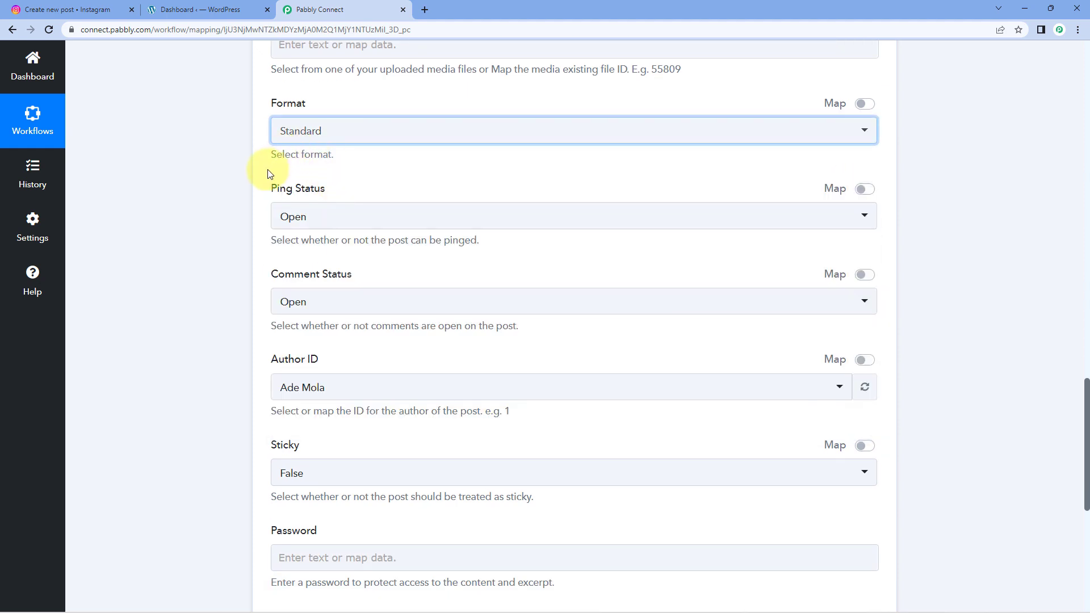
# Step: Keep the remaining post options as they are, then save the WordPress action, send a test request, and view the received response
pyautogui.scroll(-1, 267, 169)
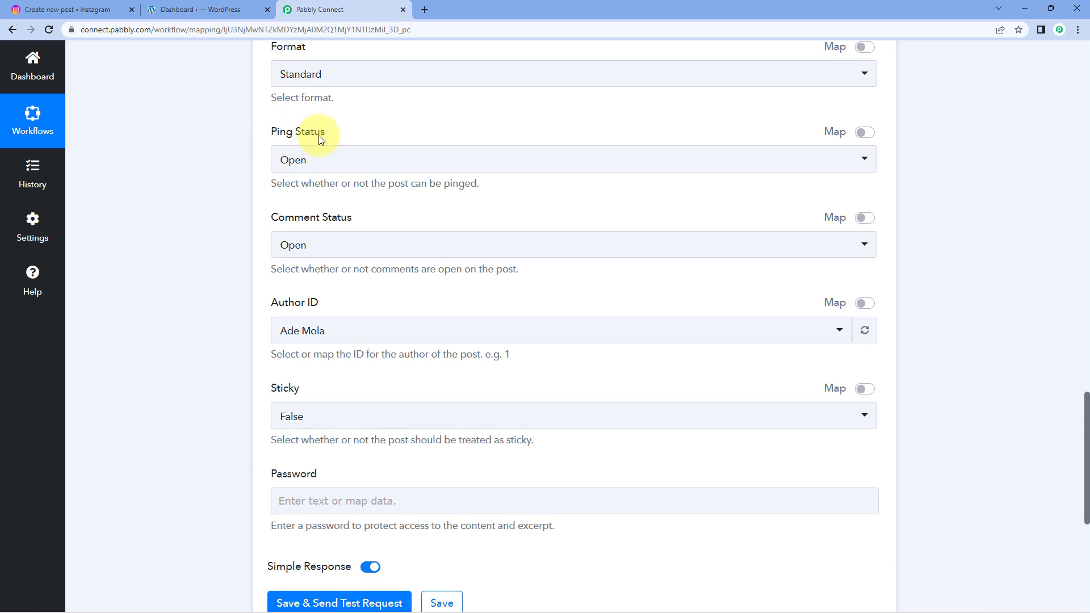
pyautogui.scroll(-1, 346, 239)
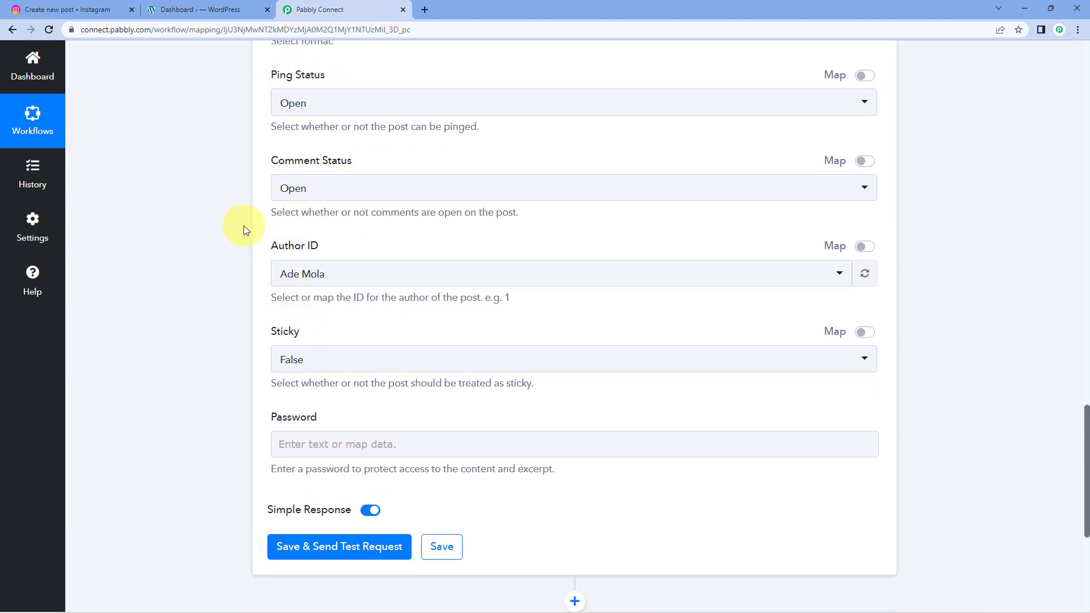
pyautogui.scroll(-1, 243, 335)
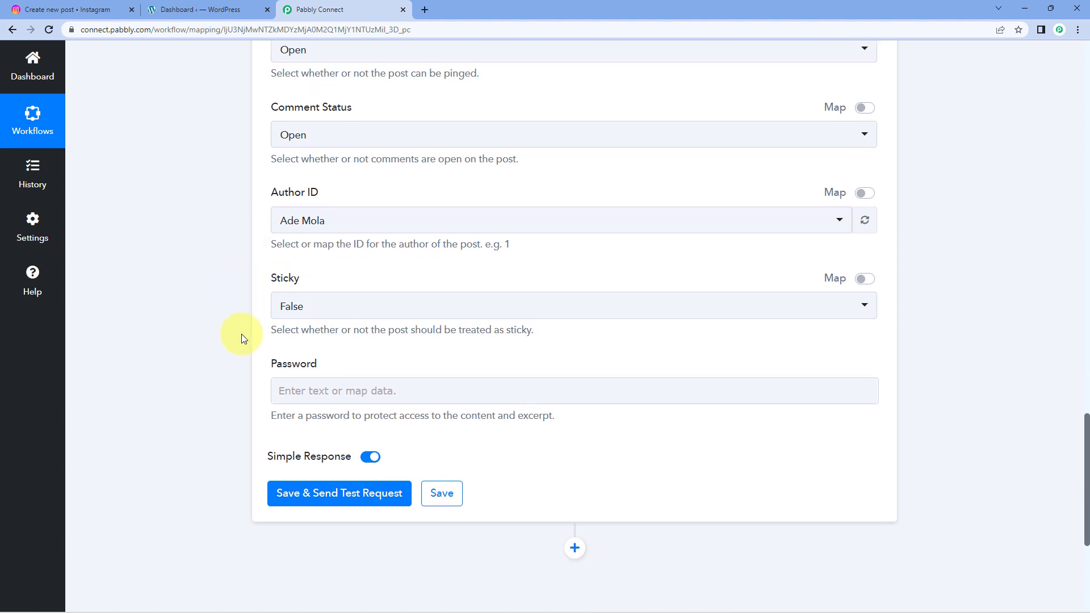
pyautogui.scroll(-1, 277, 335)
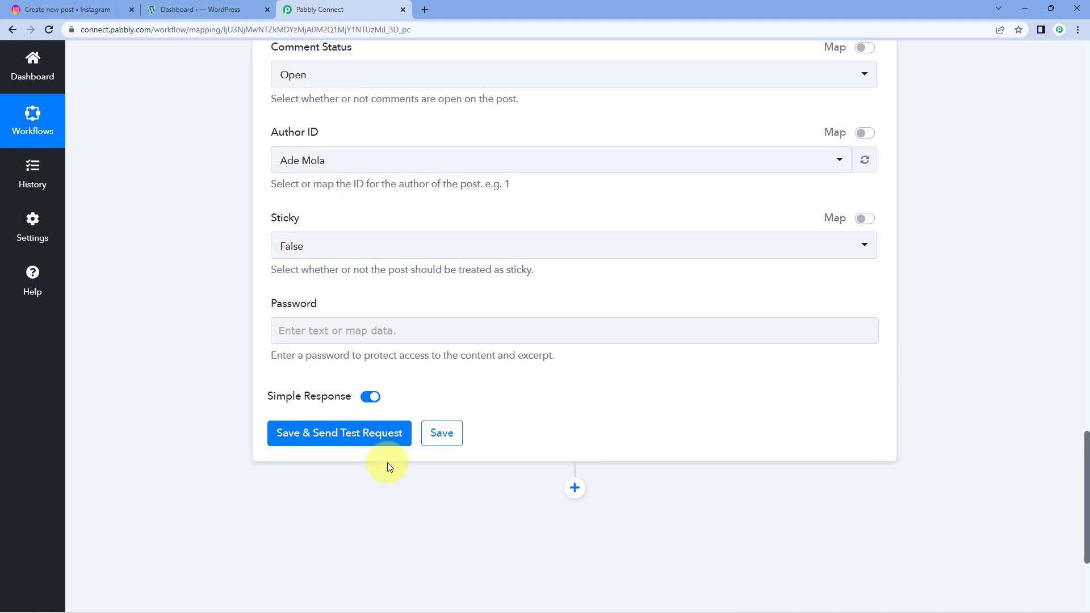
pyautogui.click(347, 435)
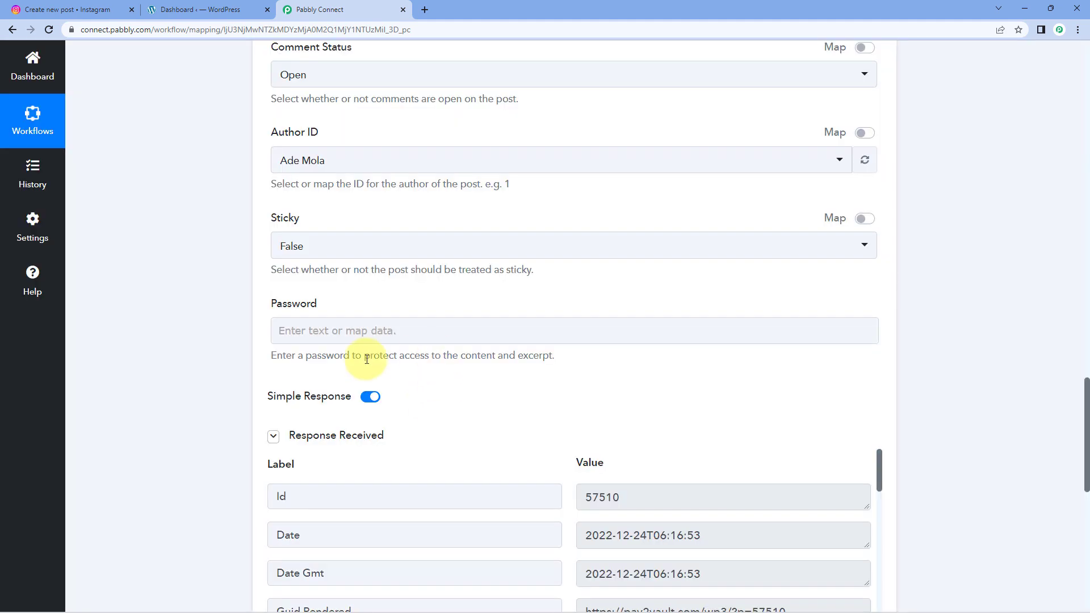
pyautogui.scroll(-2, 291, 416)
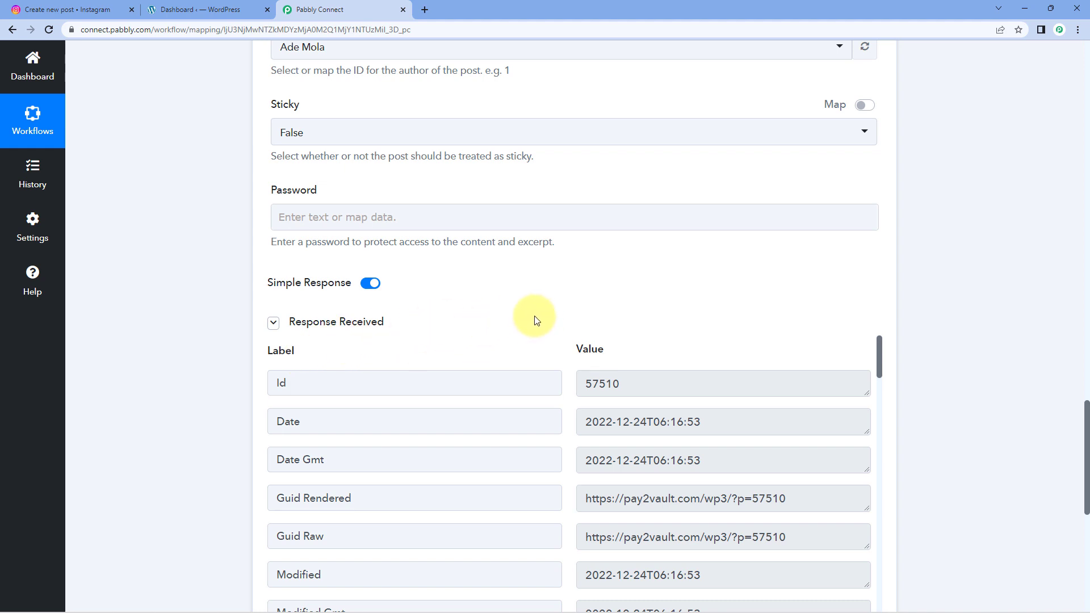
# Step: Switch to Instagram, close the unfinished new post, and open the microphone post to read its caption
pyautogui.scroll(-1, 534, 318)
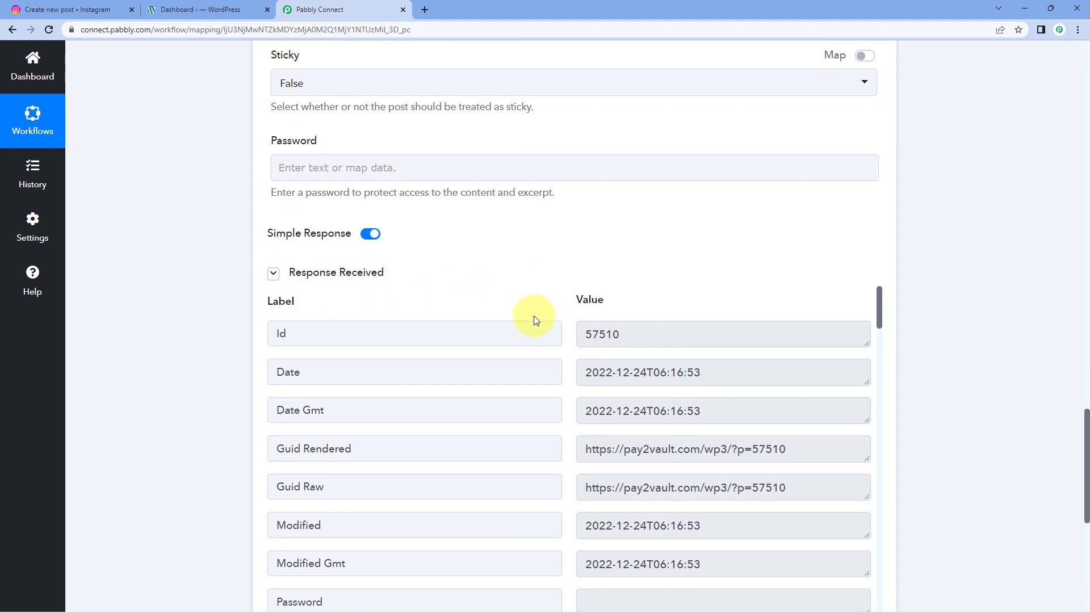
pyautogui.scroll(8, 556, 283)
pyautogui.scroll(12, 468, 281)
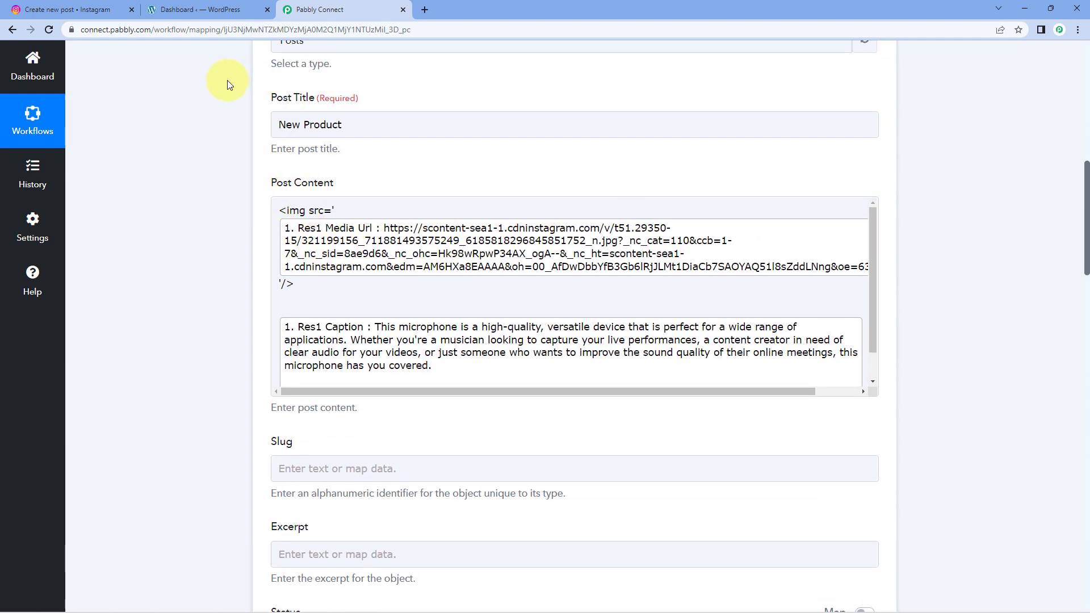
pyautogui.click(71, 10)
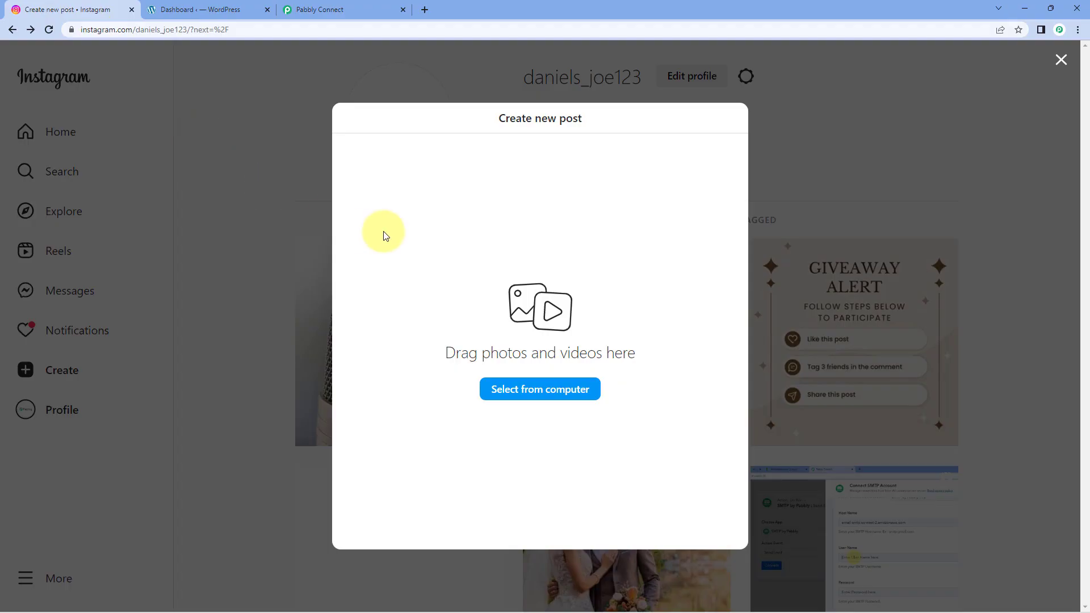
pyautogui.click(258, 231)
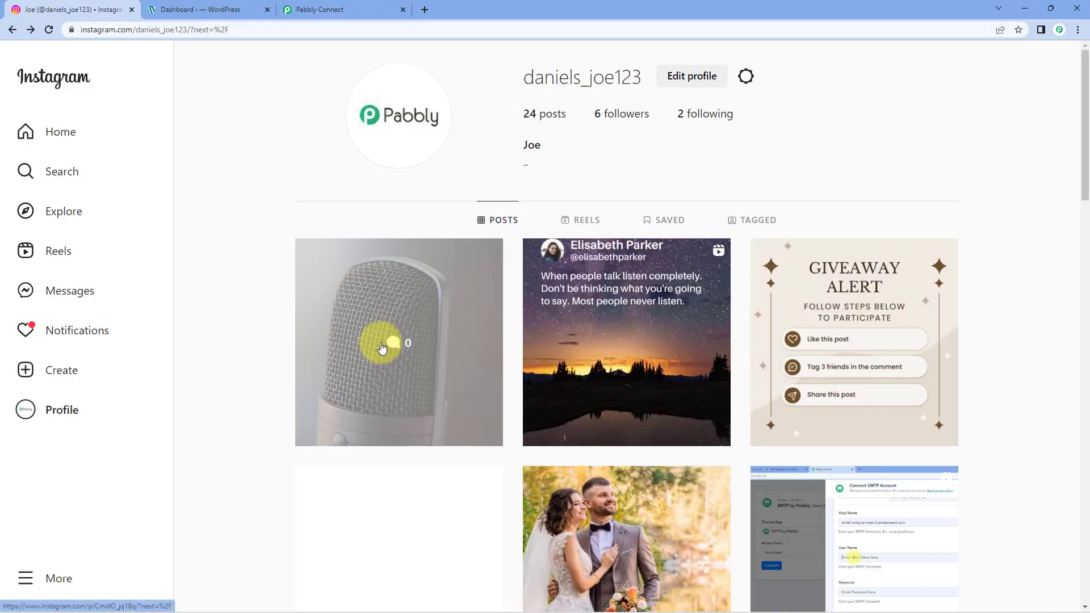
pyautogui.click(422, 320)
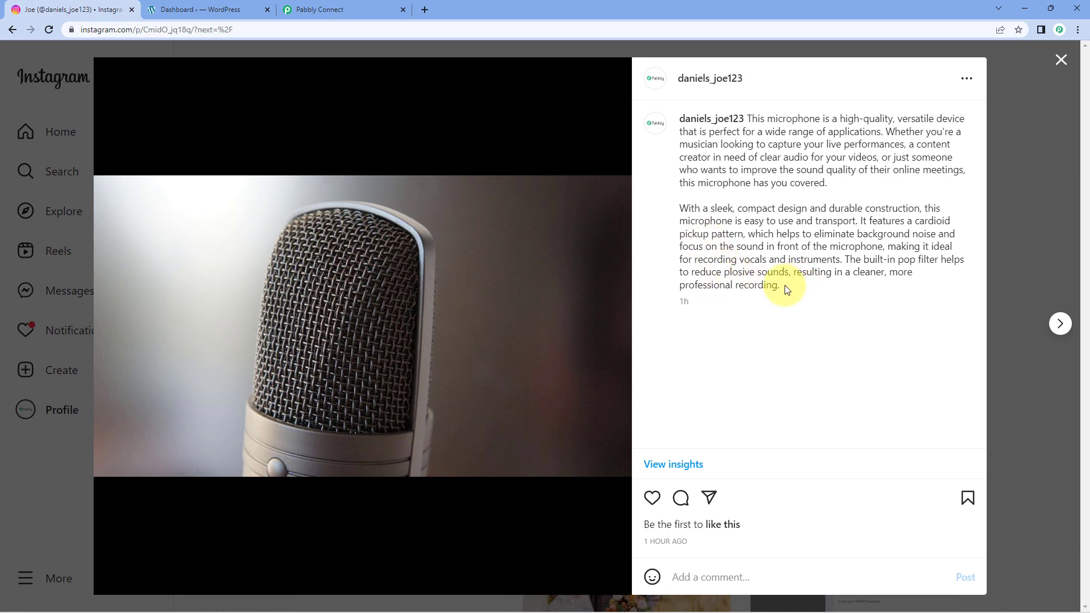
pyautogui.moveTo(784, 286); pyautogui.dragTo(749, 119)
pyautogui.click(737, 176)
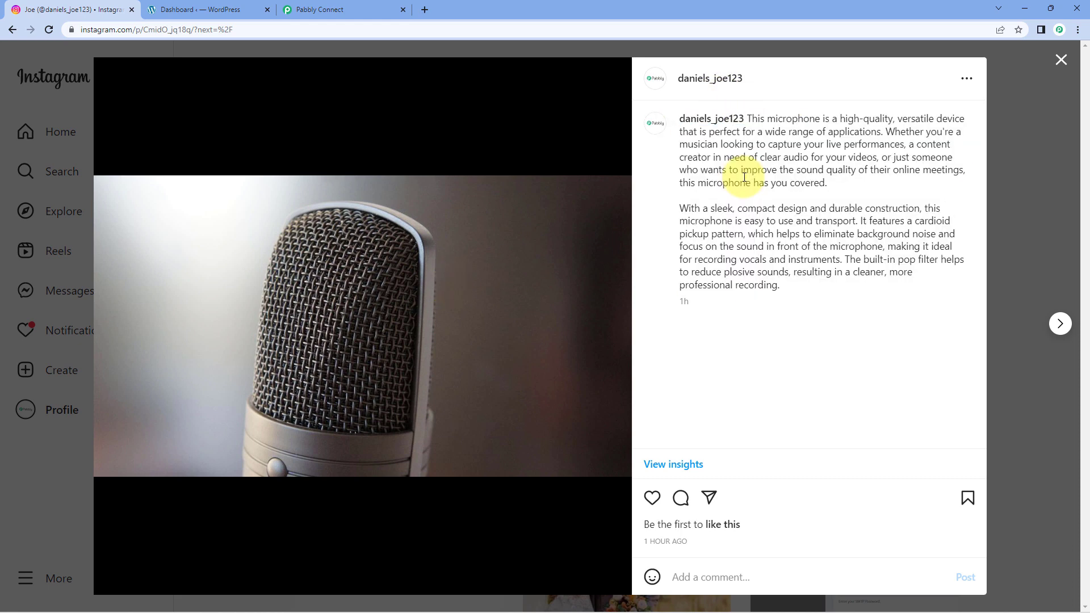
# Step: Switch to WordPress, open the list of all posts, and compare the newest draft's title with the workflow's Post Title
pyautogui.click(198, 10)
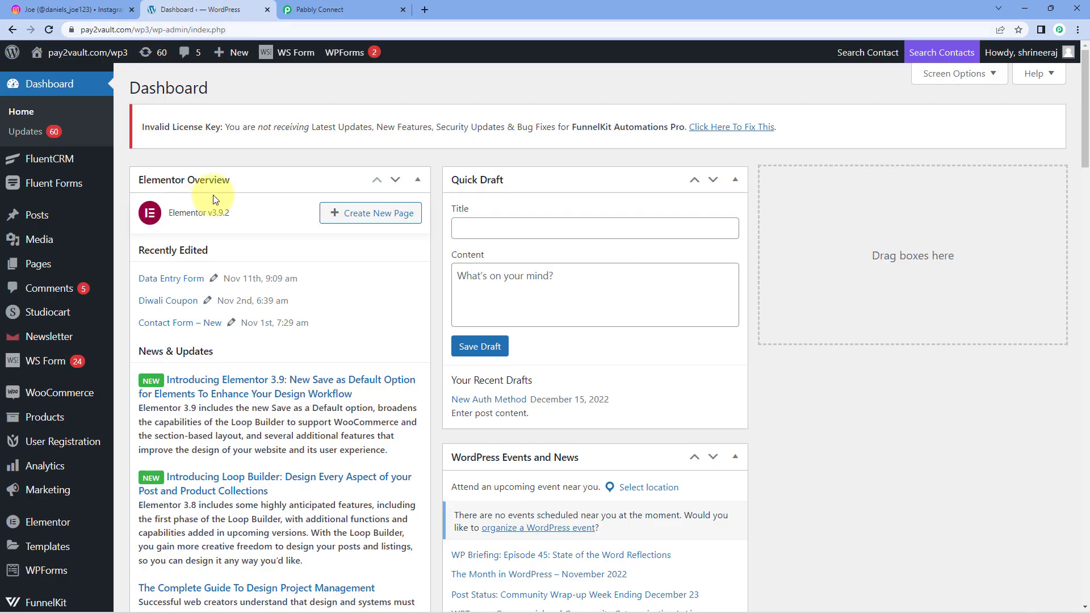
pyautogui.click(56, 215)
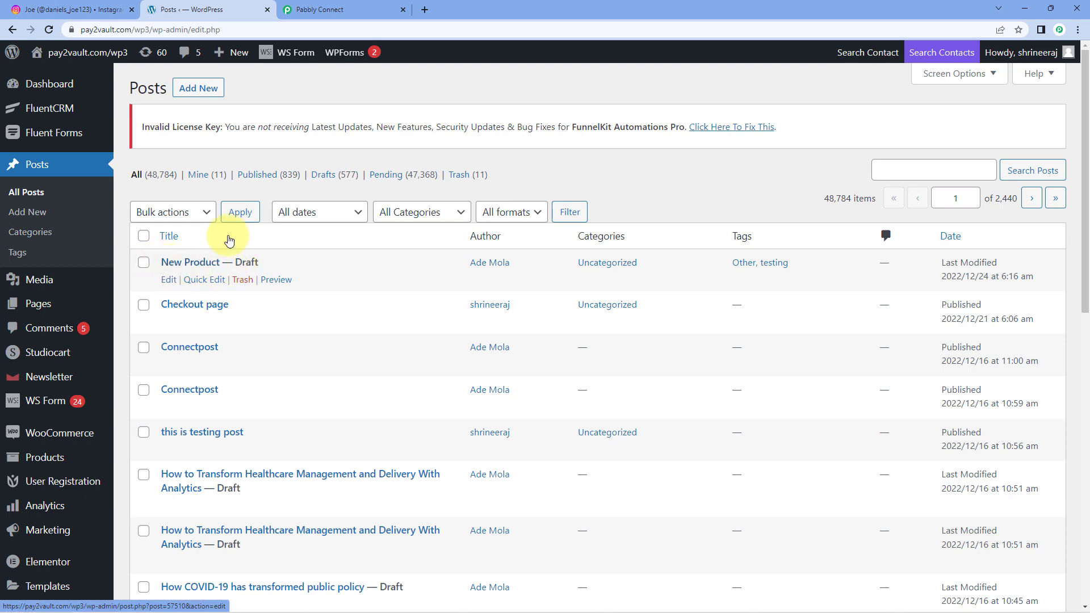
pyautogui.click(320, 10)
pyautogui.click(363, 122)
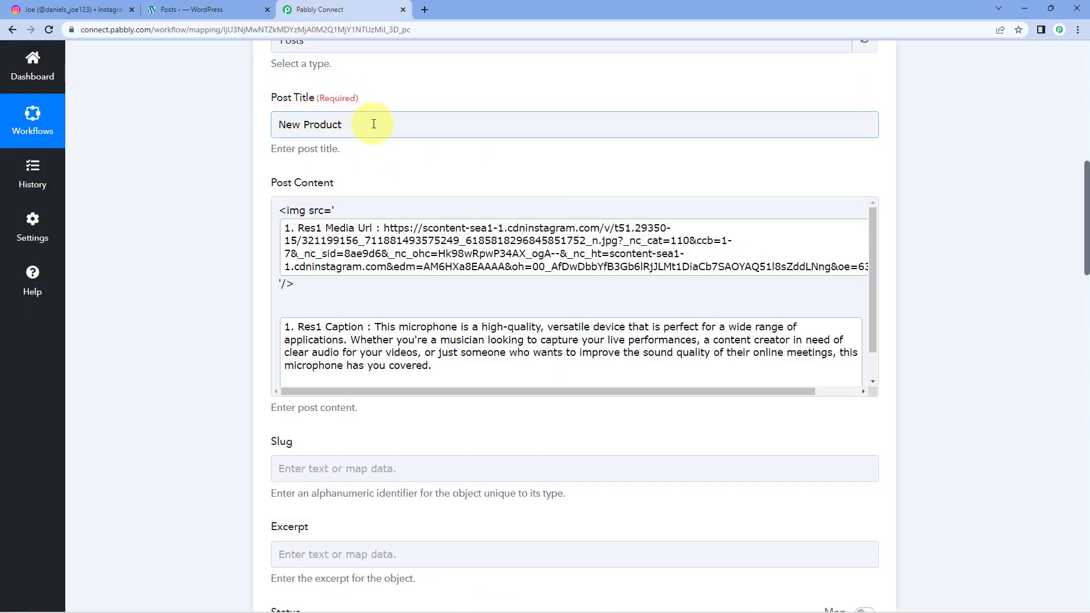
pyautogui.click(227, 10)
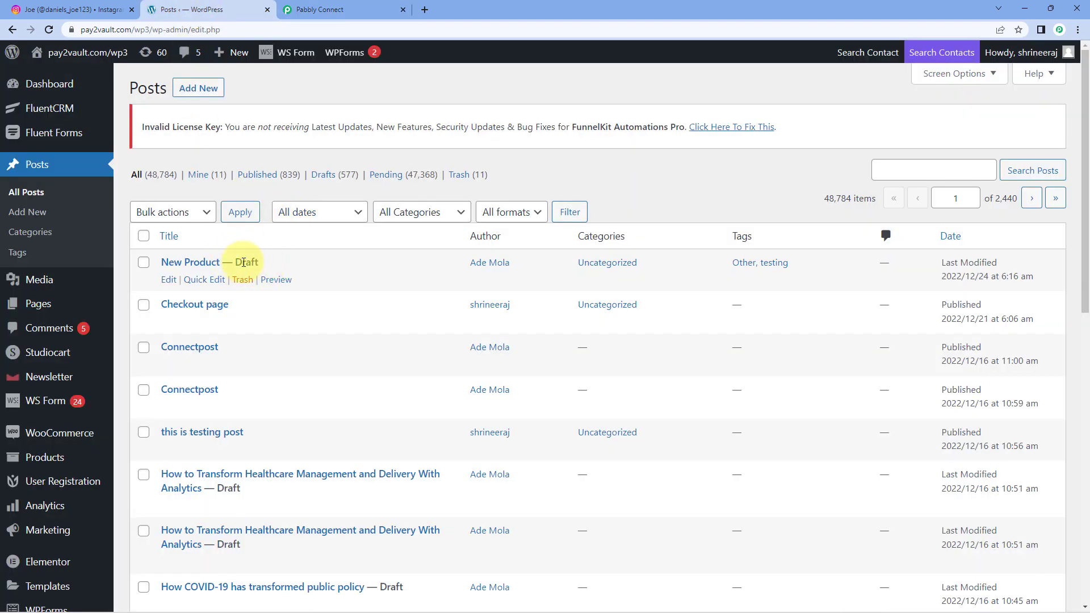
# Step: Preview the newest New Product draft in a new browser tab and examine its title and image
pyautogui.click(278, 283)
pyautogui.rightClick(278, 282)
pyautogui.click(329, 290)
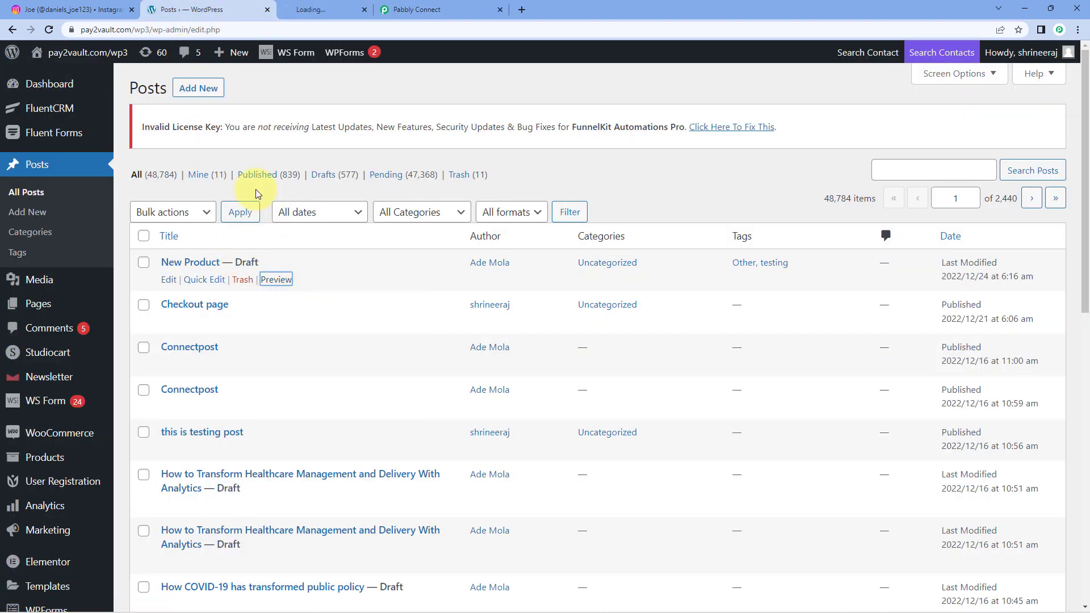
pyautogui.click(333, 6)
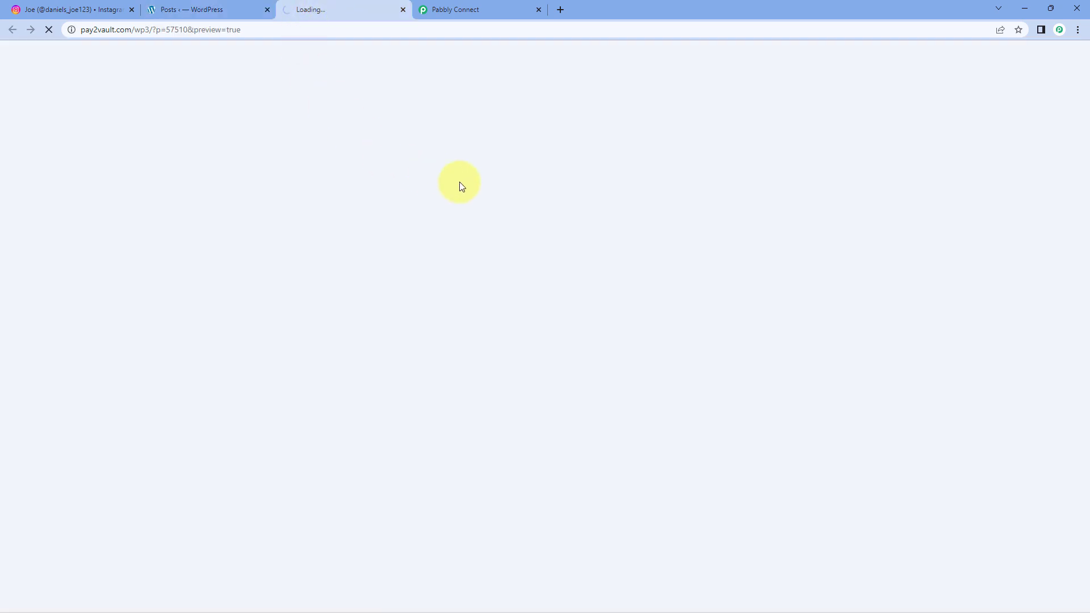
pyautogui.scroll(-3, 448, 227)
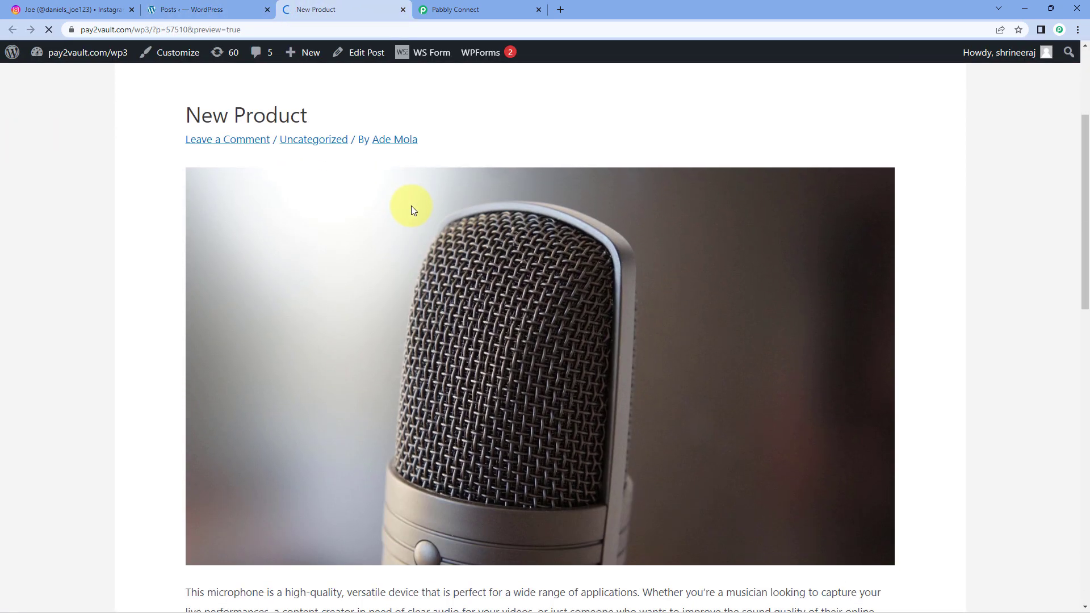
pyautogui.scroll(-3, 397, 208)
pyautogui.scroll(1, 446, 171)
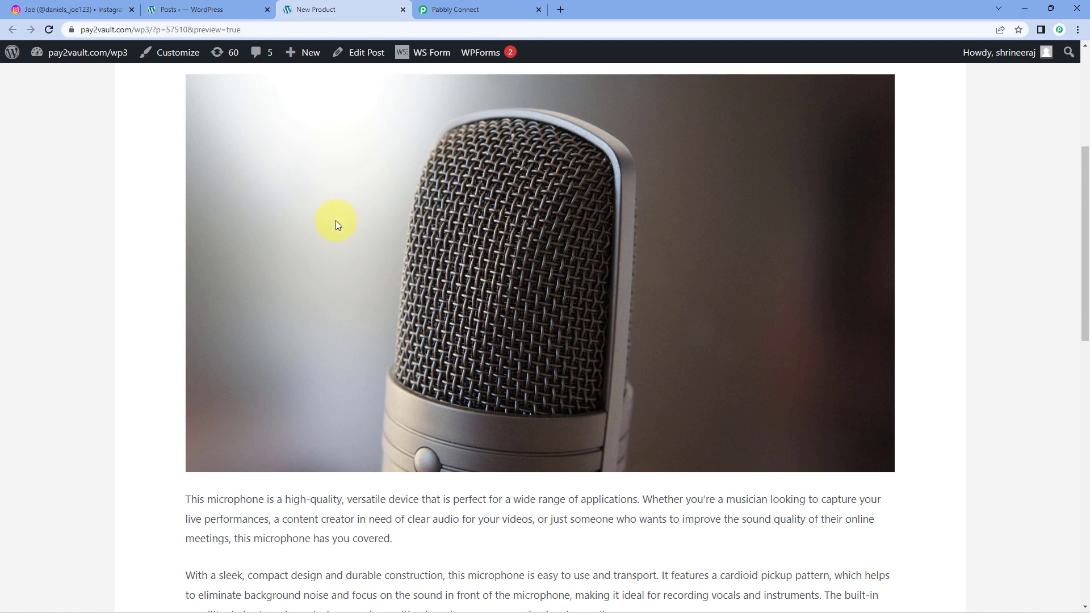
# Step: Compare the previewed draft's image and caption text with the microphone post on Instagram
pyautogui.click(69, 9)
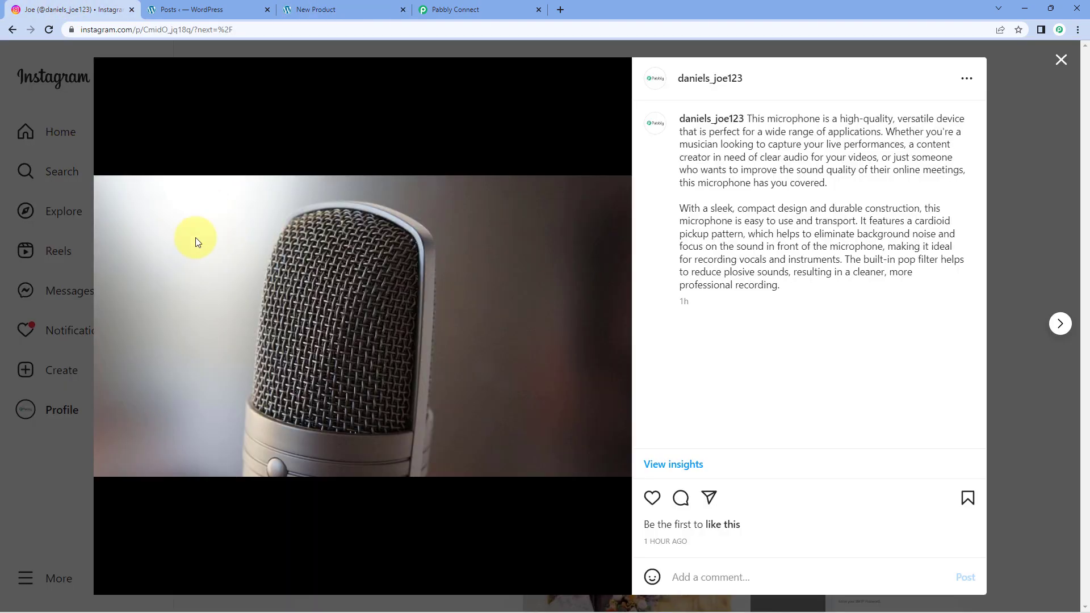
pyautogui.click(347, 9)
pyautogui.scroll(-3, 350, 296)
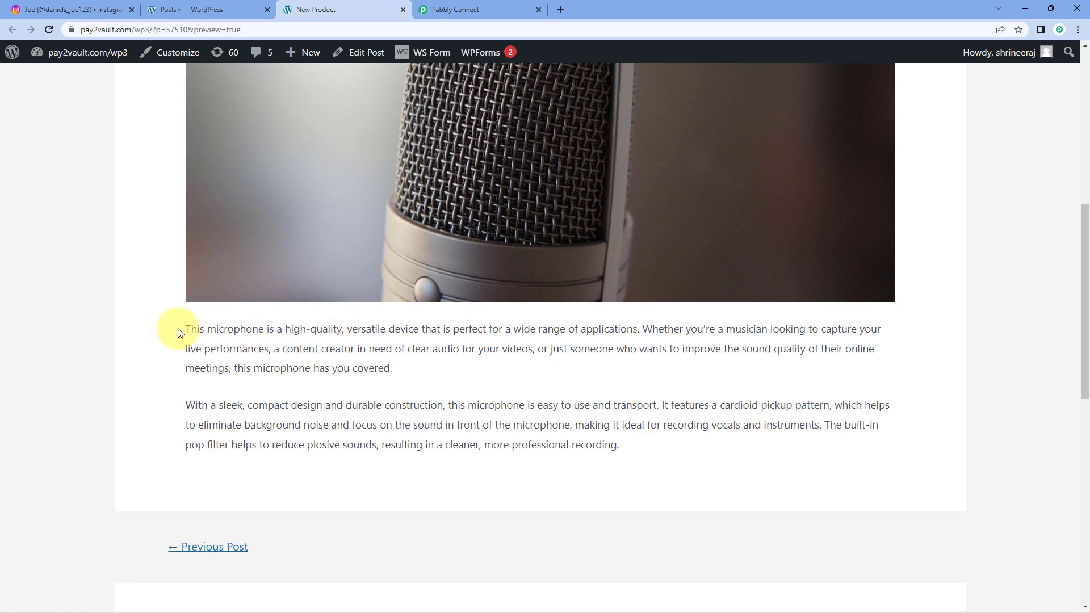
pyautogui.moveTo(178, 328); pyautogui.dragTo(625, 453)
pyautogui.click(629, 454)
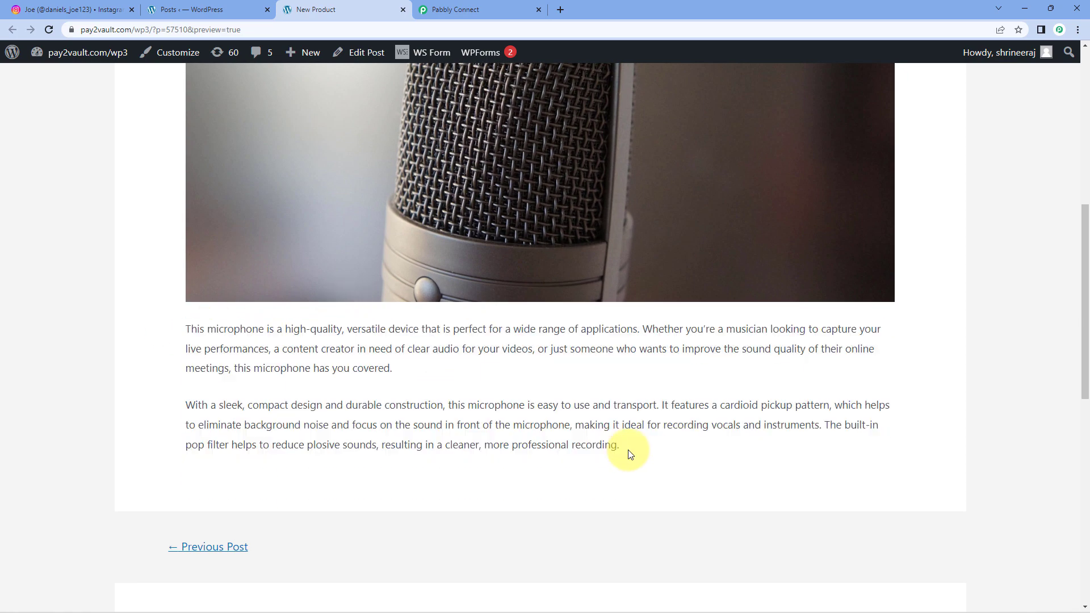
# Step: Return to Pabbly Connect and collapse the WordPress Create a Post action
pyautogui.click(472, 9)
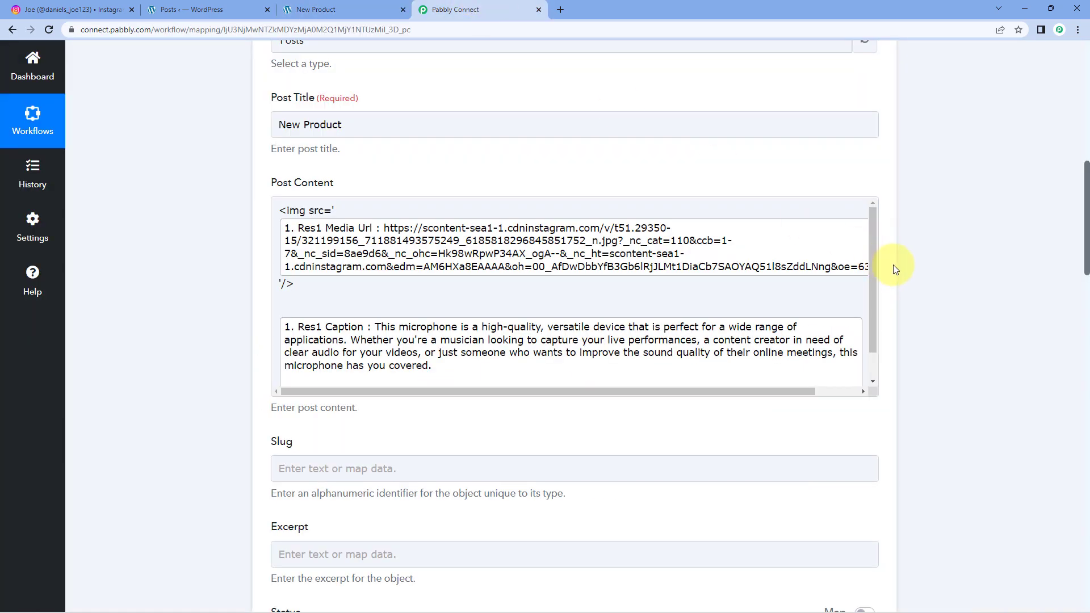
pyautogui.scroll(4, 894, 264)
pyautogui.scroll(5, 893, 262)
pyautogui.click(894, 262)
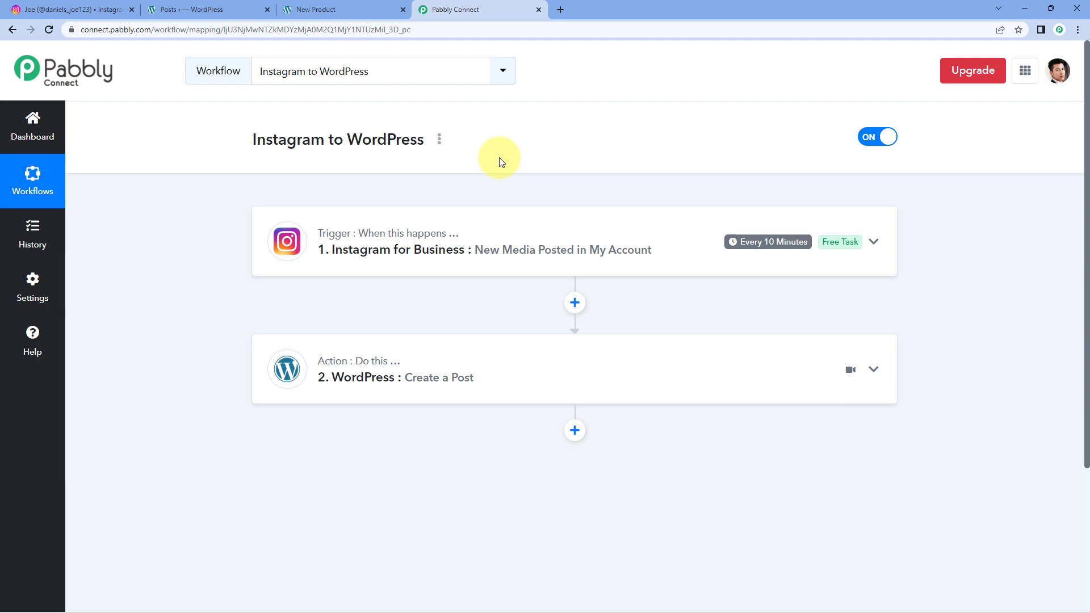
# Step: On Instagram, close the microphone post and start a new post with the image pexels-jens-mahnke-844923 from Downloads
pyautogui.click(85, 7)
pyautogui.click(79, 180)
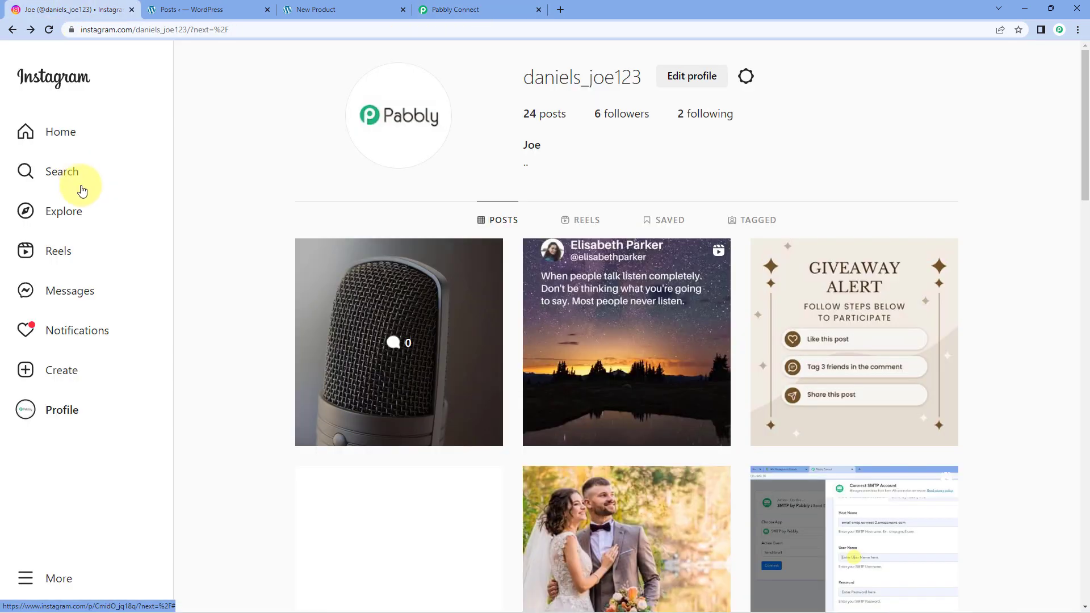
pyautogui.click(56, 369)
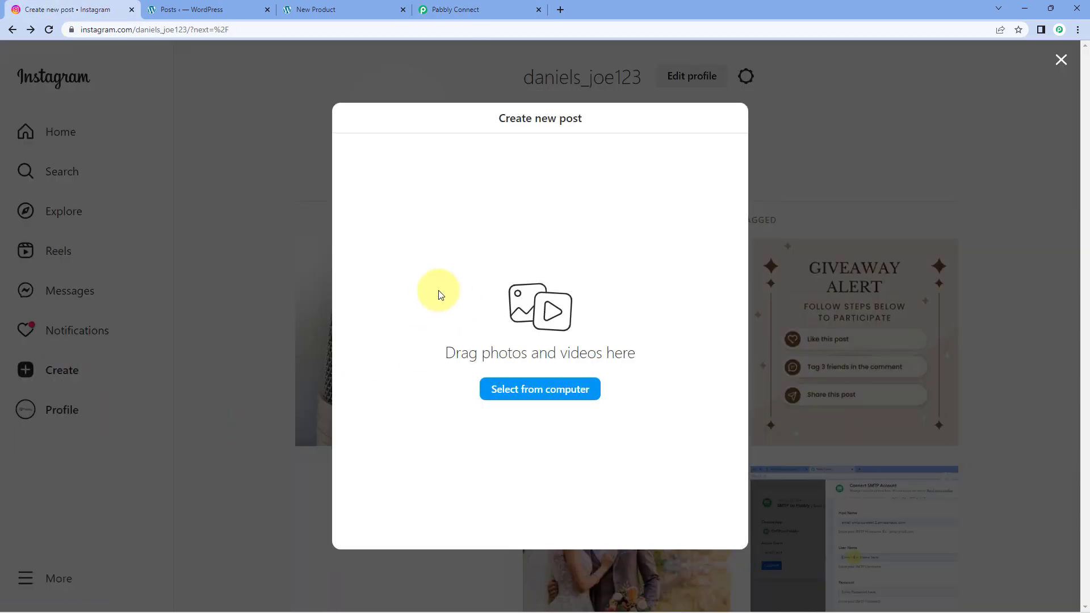
pyautogui.click(541, 393)
pyautogui.click(170, 176)
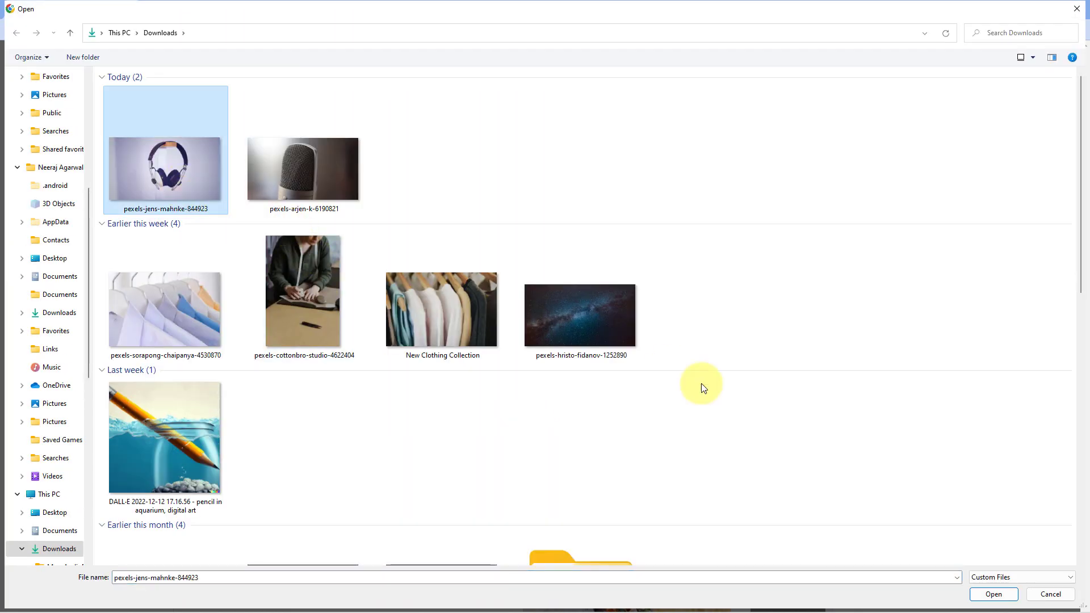
pyautogui.click(989, 594)
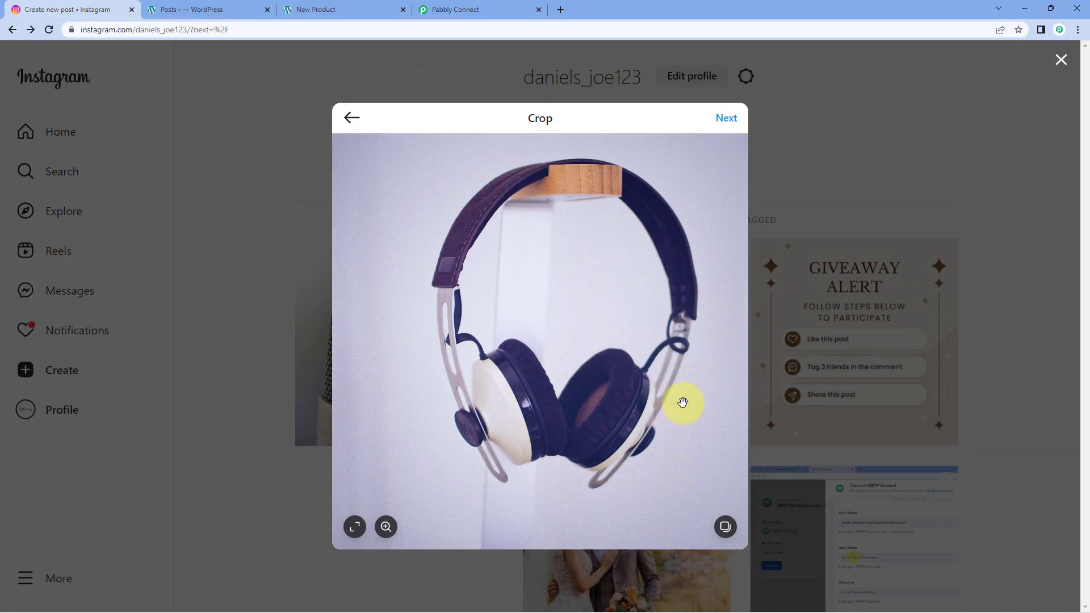
# Step: Keep the default crop and Original filter, paste the copied headphones description as the caption, and share the post
pyautogui.click(726, 118)
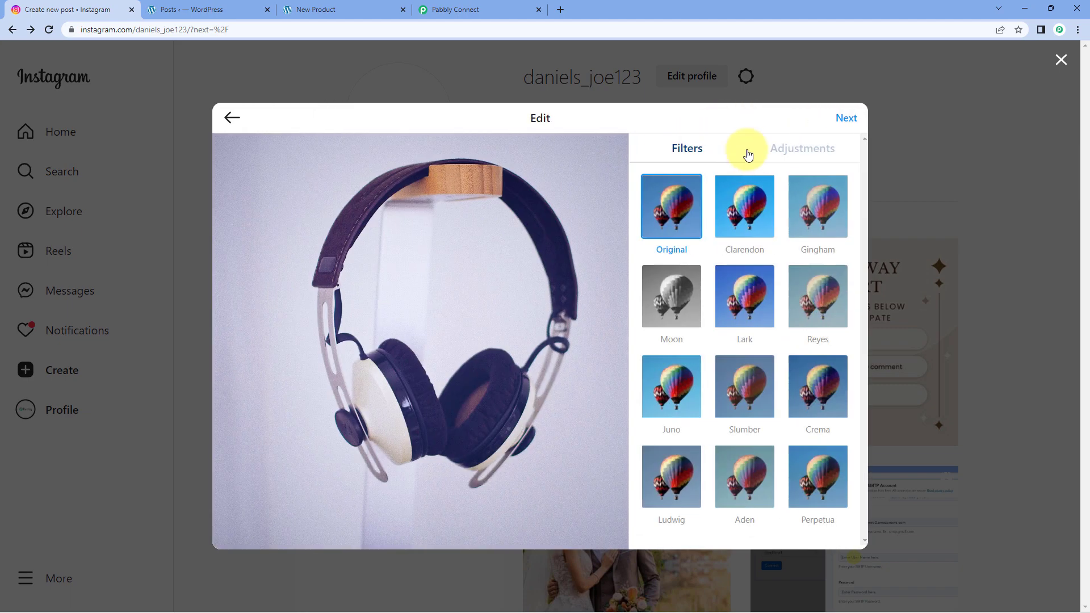
pyautogui.click(845, 118)
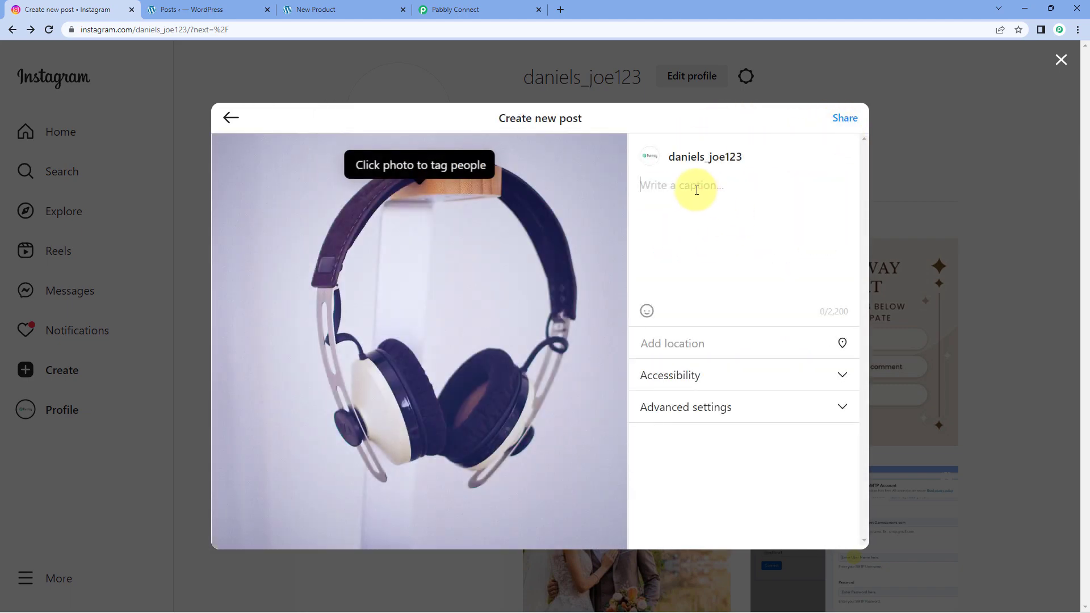
pyautogui.rightClick(697, 189)
pyautogui.click(737, 285)
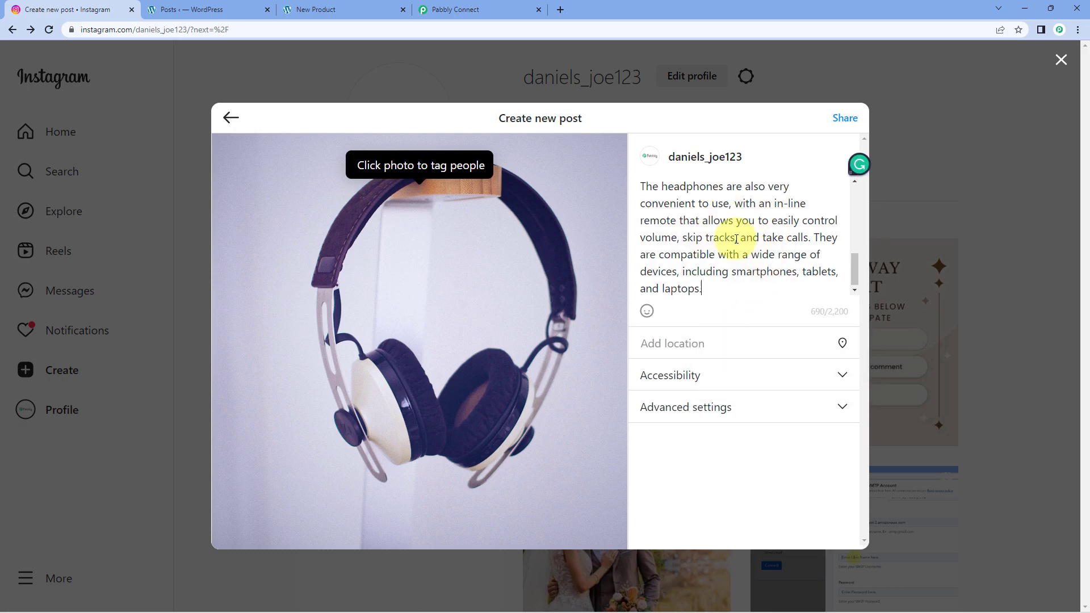
pyautogui.scroll(6, 737, 239)
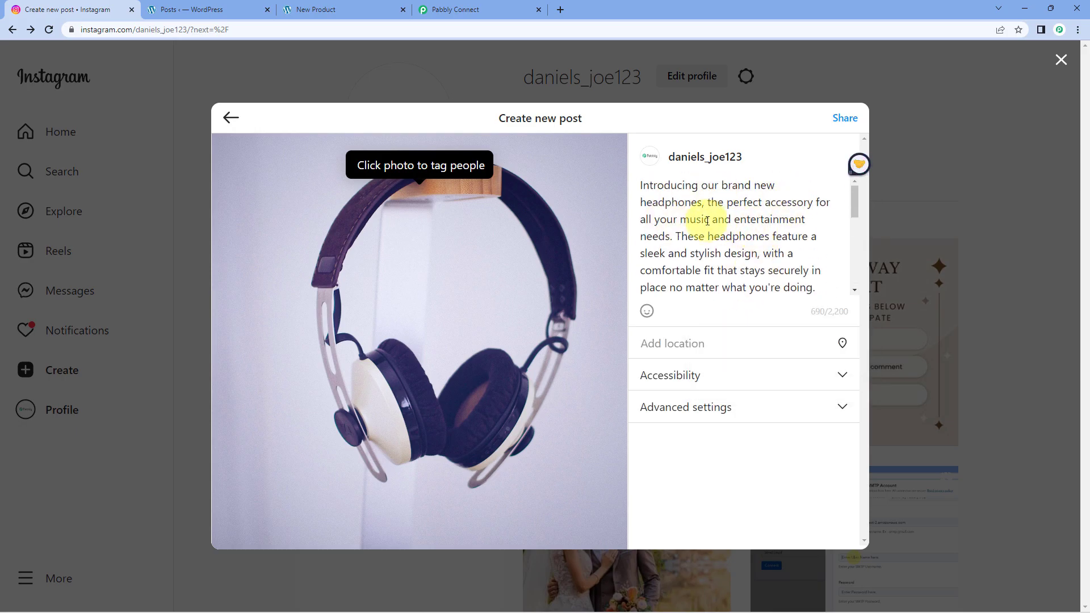
pyautogui.click(842, 119)
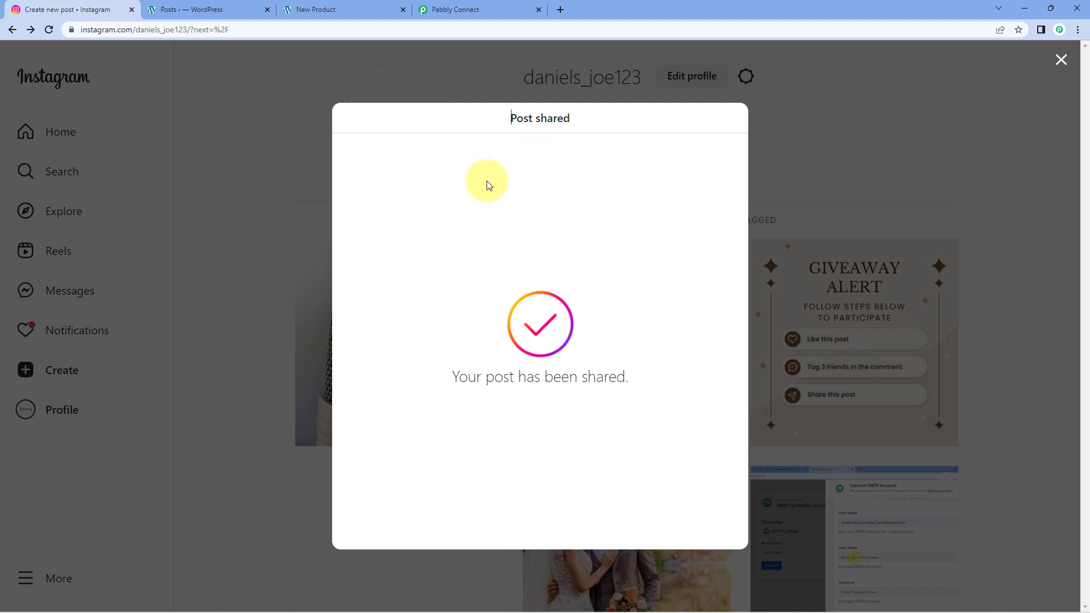
# Step: Reload the WordPress posts list, then preview the newest New Product draft in a new browser tab and examine it
pyautogui.click(488, 7)
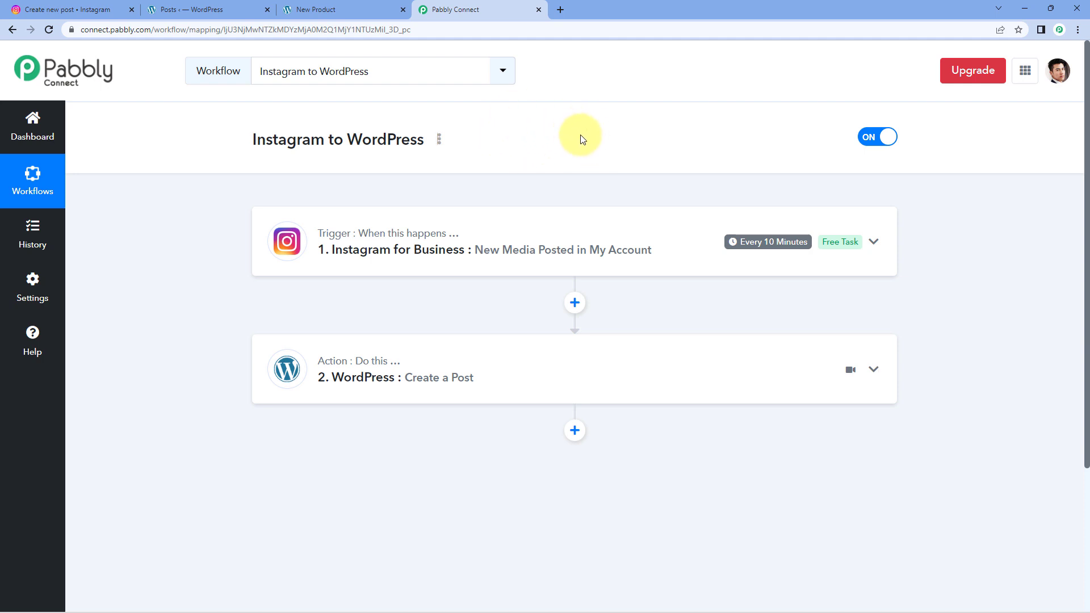
pyautogui.click(205, 7)
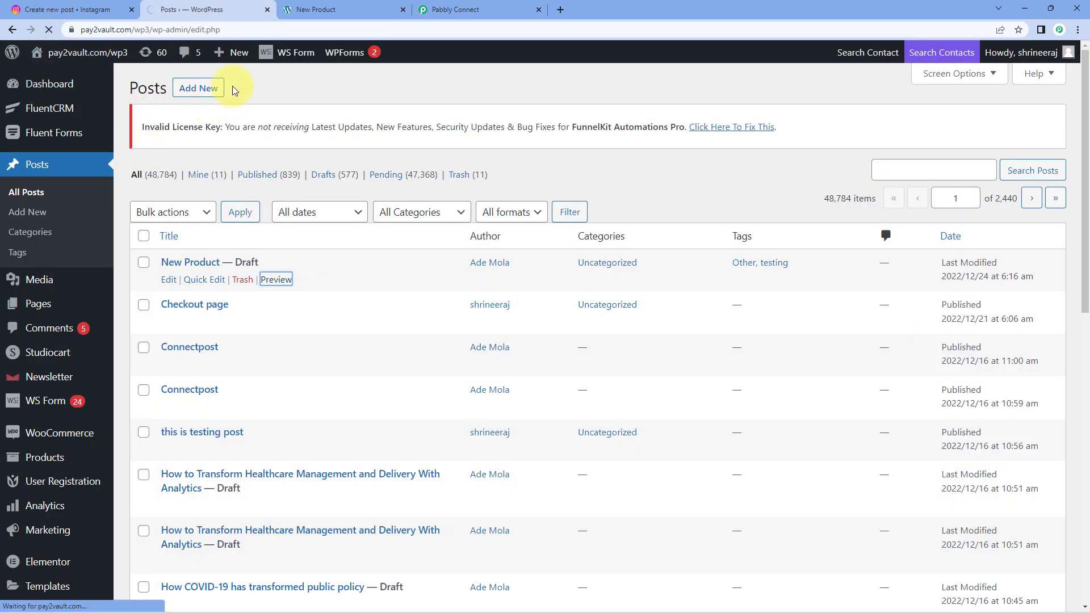
pyautogui.moveTo(219, 263)
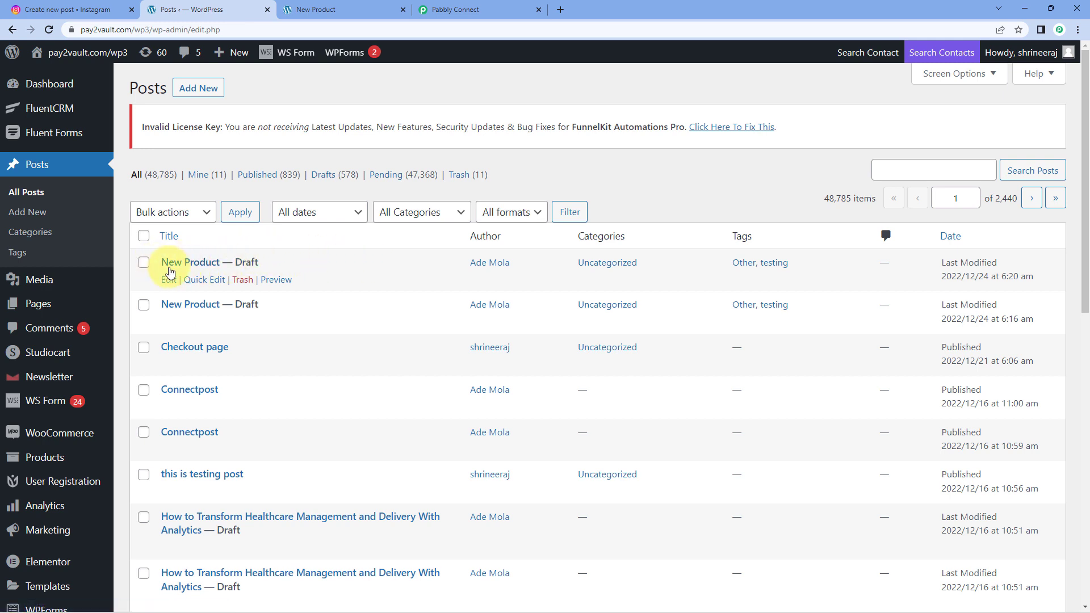
pyautogui.rightClick(276, 279)
pyautogui.click(307, 288)
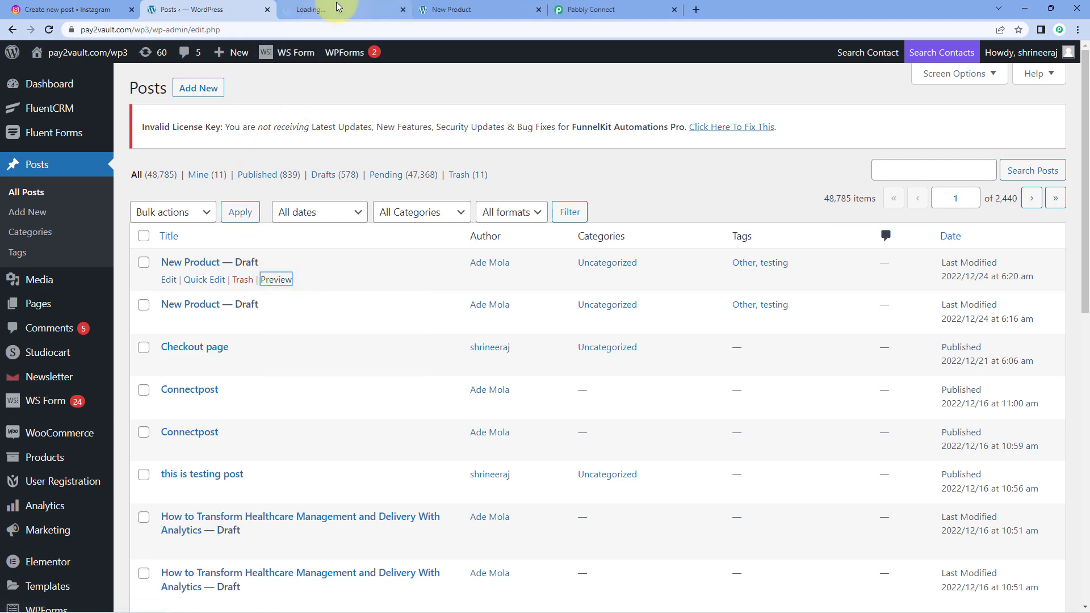
pyautogui.click(318, 9)
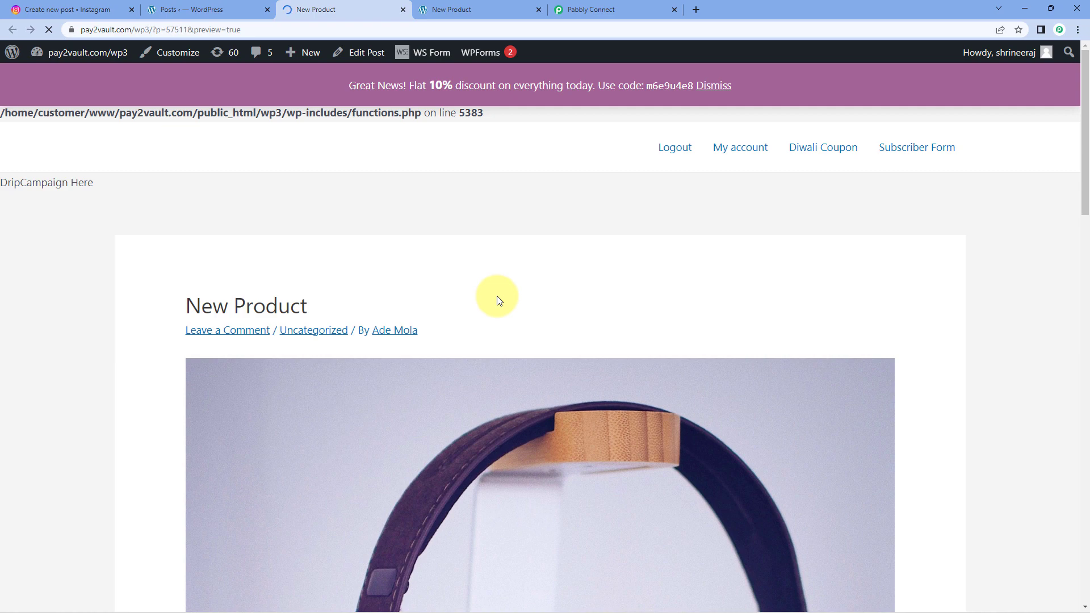
pyautogui.scroll(-2, 500, 298)
pyautogui.scroll(-4, 505, 267)
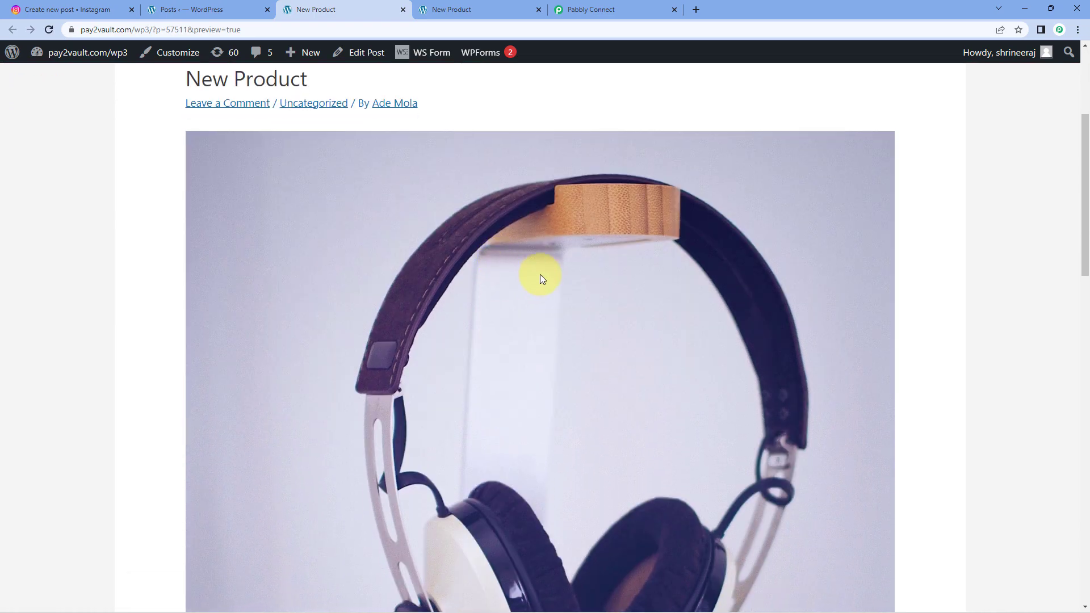
# Step: Compare the new draft's image and text with the headphones post on Instagram, then return to the Pabbly Connect workflow
pyautogui.click(68, 9)
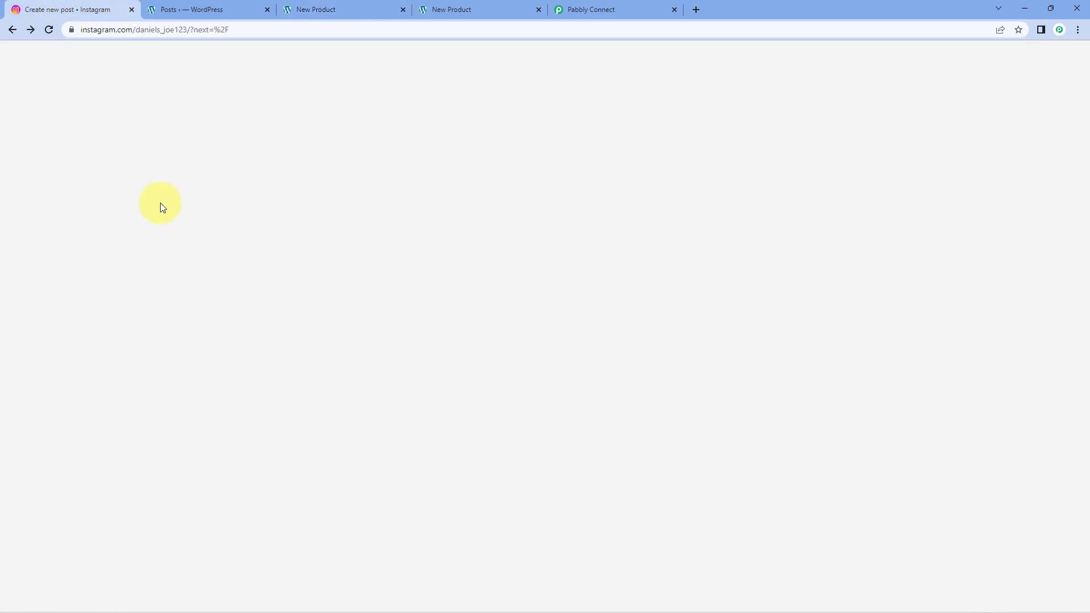
pyautogui.click(274, 275)
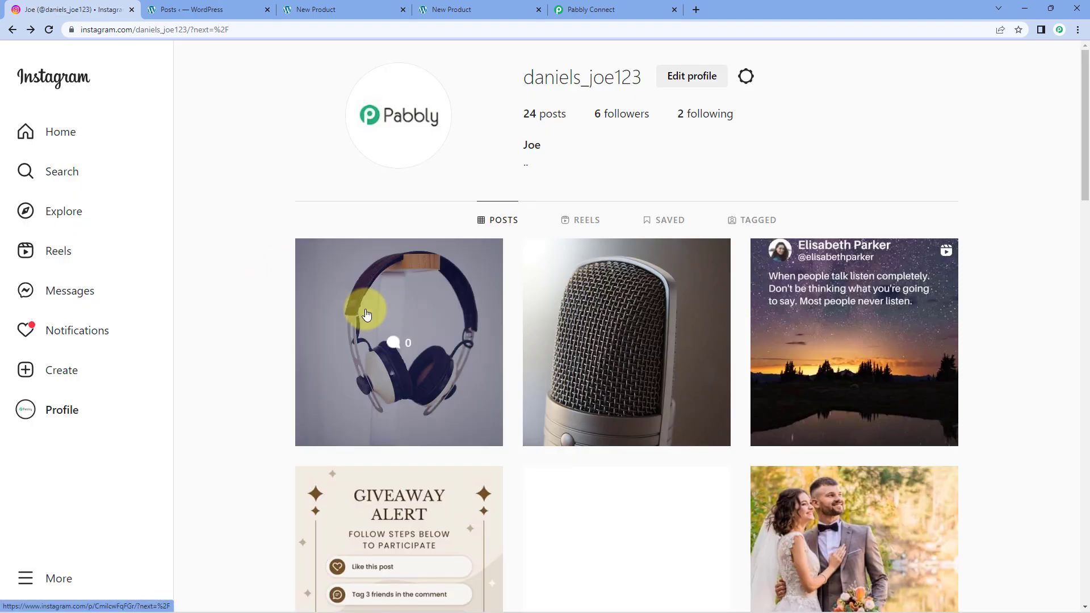
pyautogui.click(378, 292)
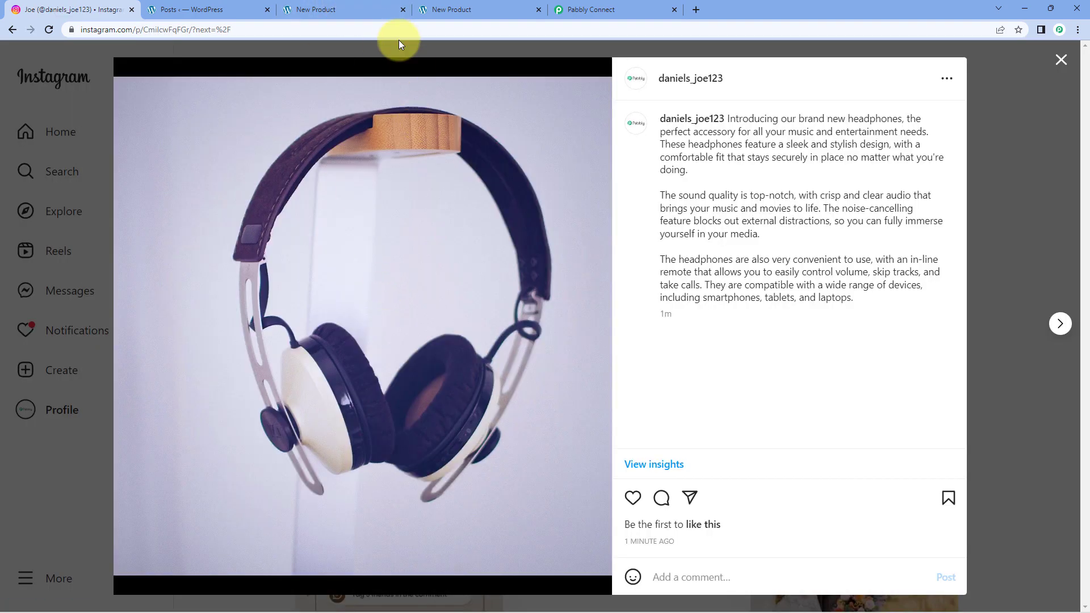
pyautogui.click(379, 8)
pyautogui.scroll(-8, 371, 292)
pyautogui.scroll(-1, 385, 301)
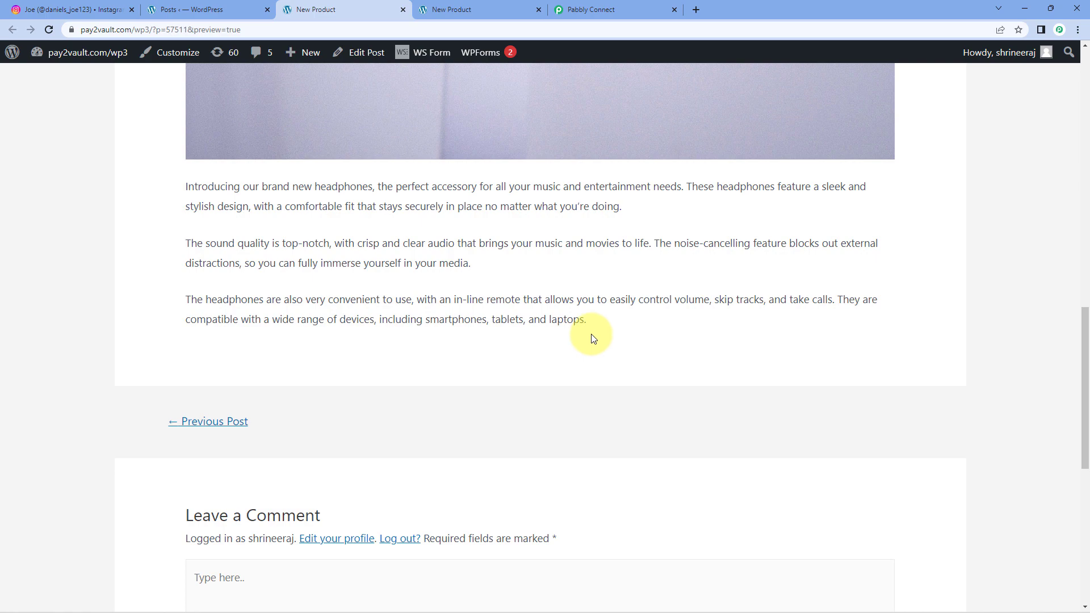
pyautogui.scroll(2, 593, 338)
pyautogui.click(645, 8)
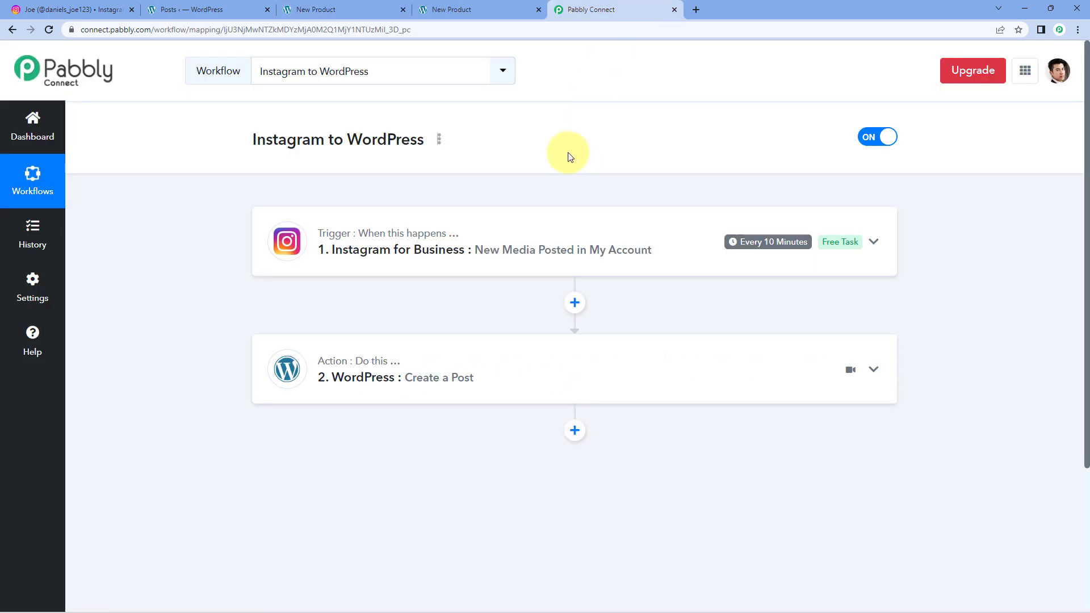